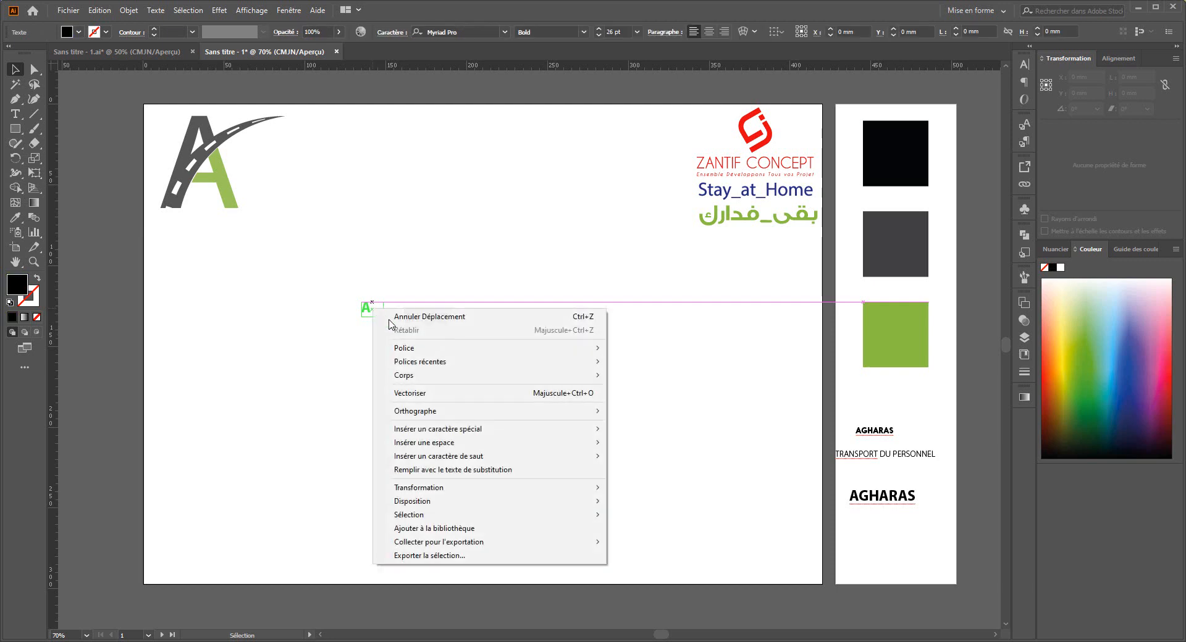
Convert the small letter A to outlines, enlarge it to about 118 × 130 mm and place it lower on the artboard.
click(423, 393)
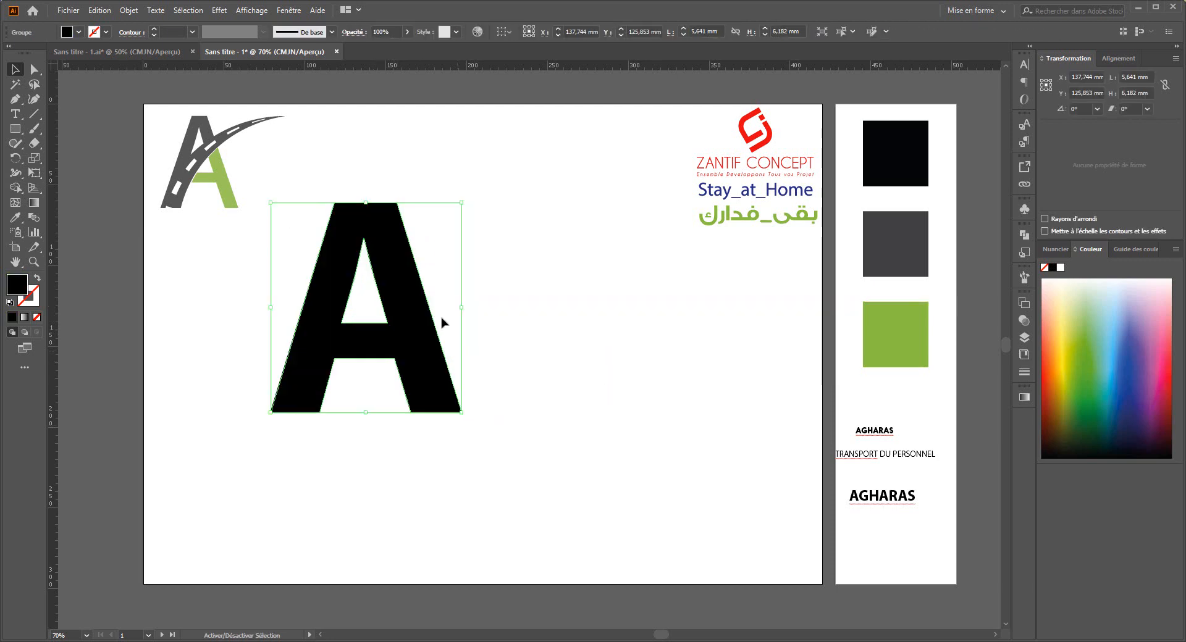
drag(390, 237, 436, 326)
click(563, 328)
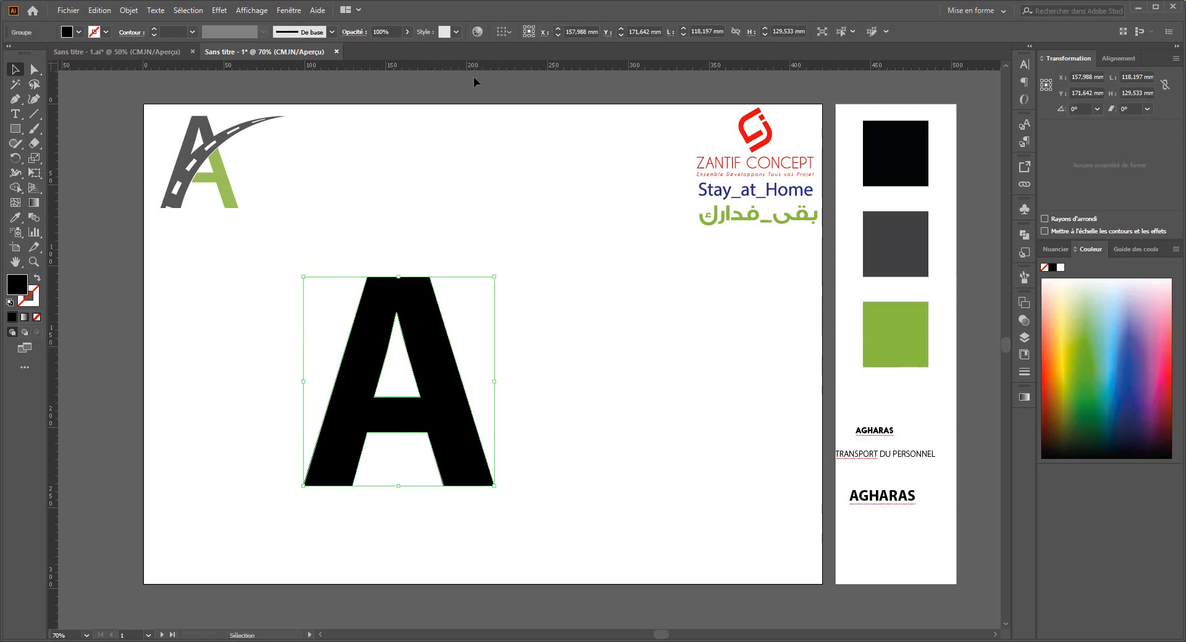
Add horizontal guides at the top and bottom edges of the letter A, and shift the letter about 28 mm left.
drag(475, 67, 463, 277)
drag(432, 62, 437, 486)
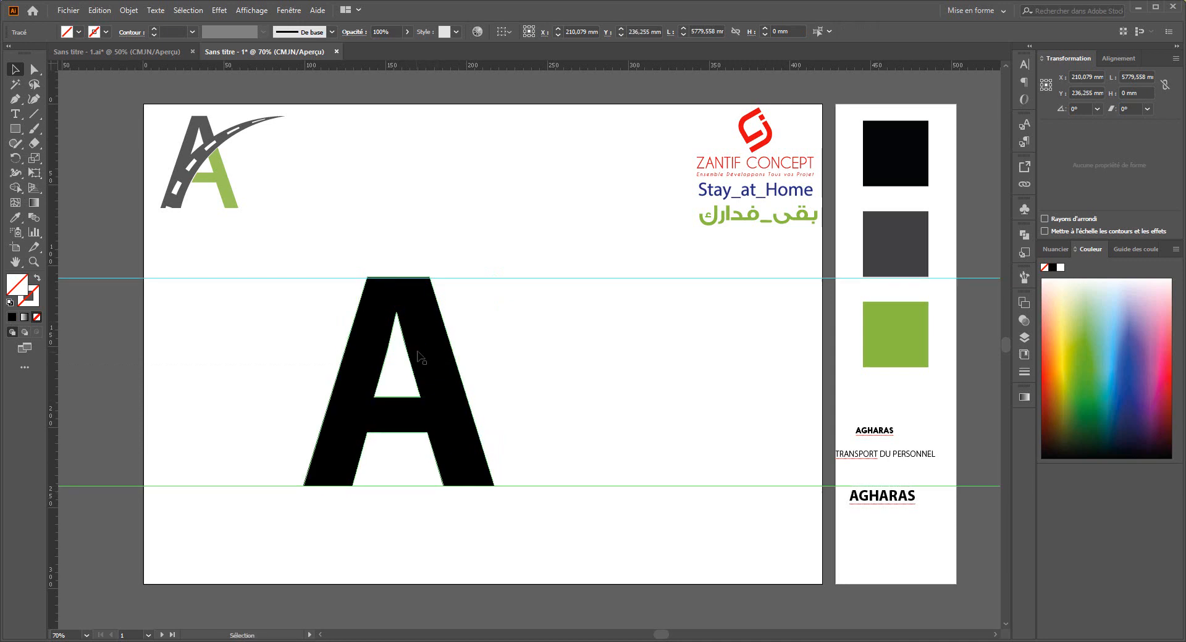
drag(417, 351, 452, 342)
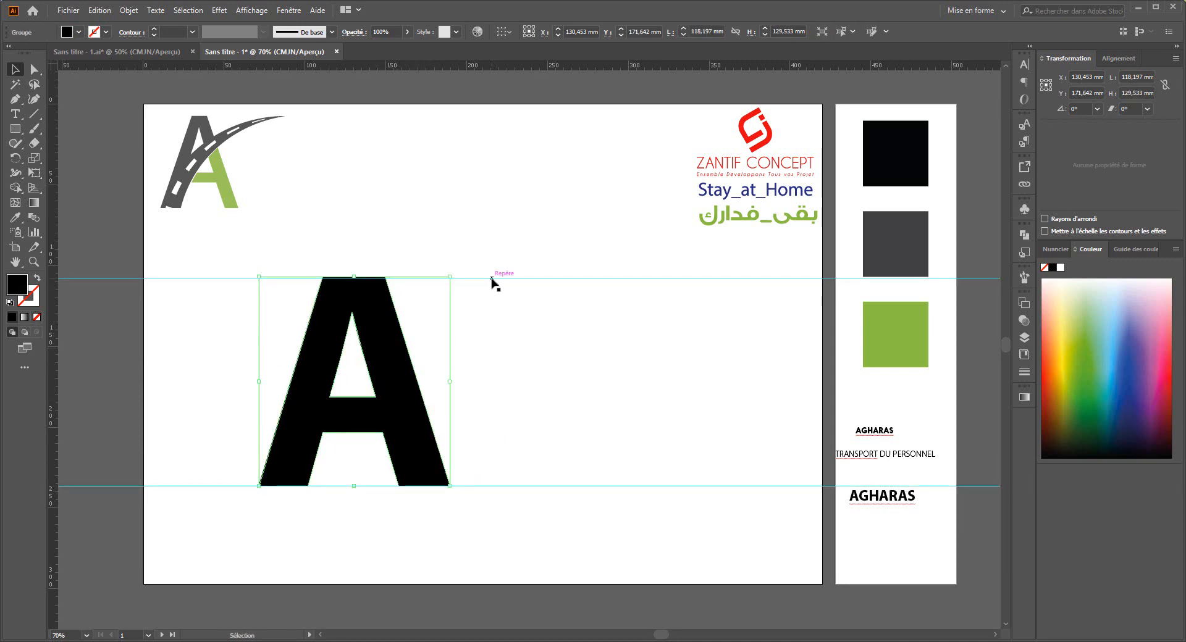
Align the upper guide precisely with the top edge of the letter A.
drag(492, 280, 495, 276)
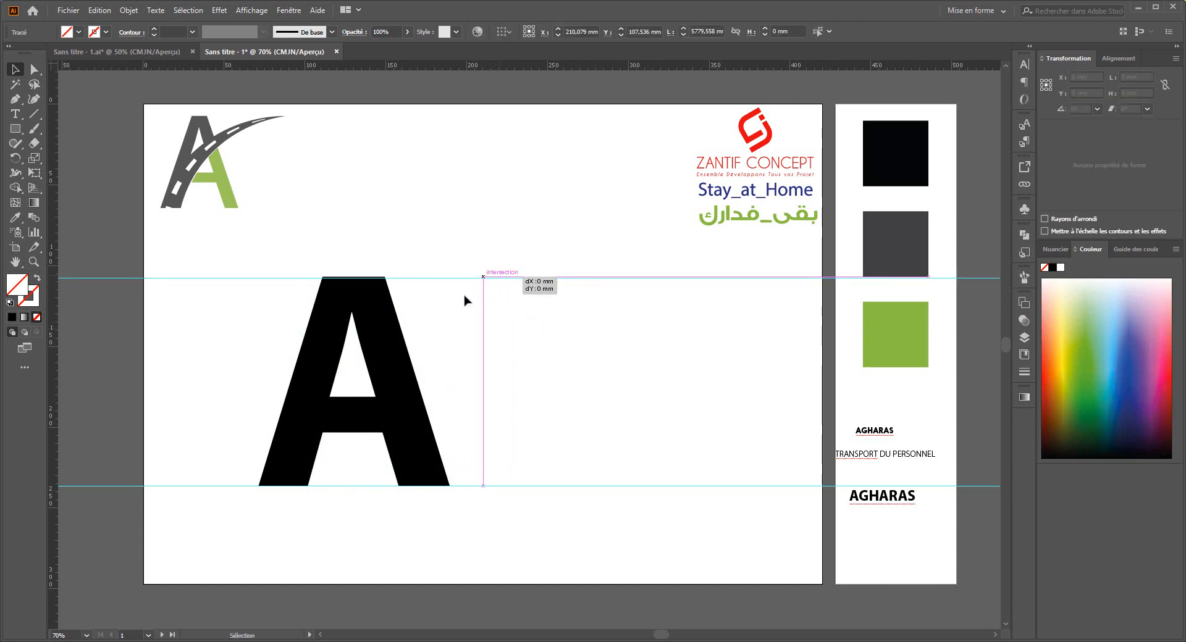
key(ctrl+plus)
key(ctrl+plus)
key(ctrl+plus)
key(ctrl+plus)
key(ctrl+plus)
key(ctrl+plus)
drag(443, 240, 447, 231)
click(445, 266)
Lock the layer Calque 3 and make Calque 4 the active layer.
key(ctrl+minus)
key(ctrl+minus)
key(ctrl+minus)
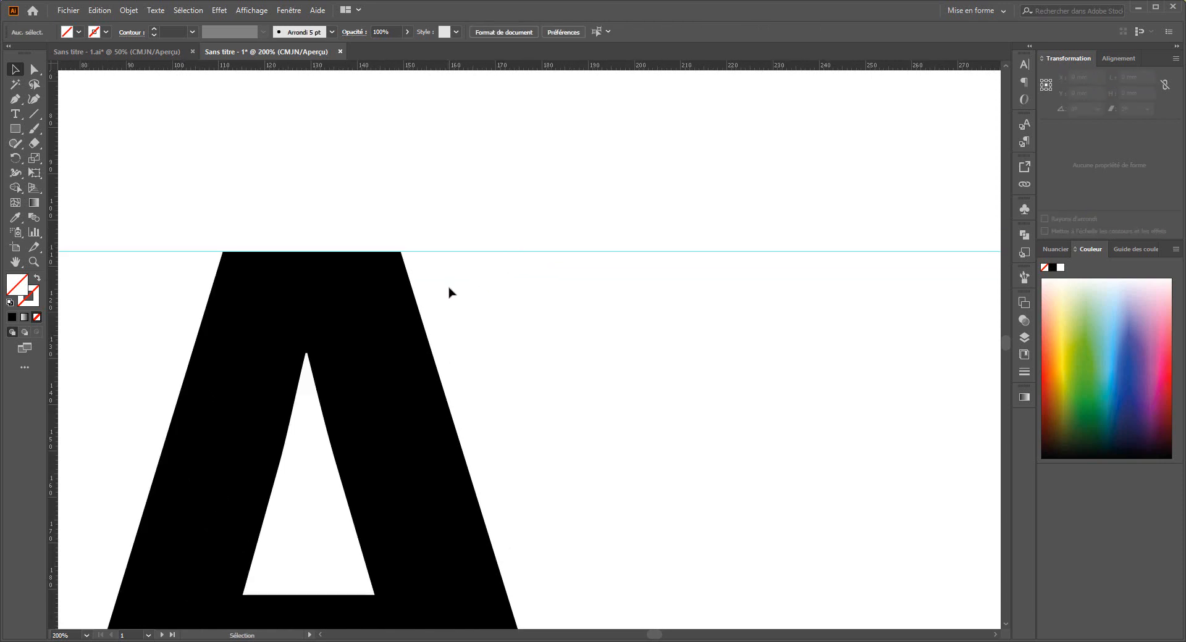
drag(450, 291, 488, 157)
scroll(486, 164, down, 2)
scroll(487, 164, down, 2)
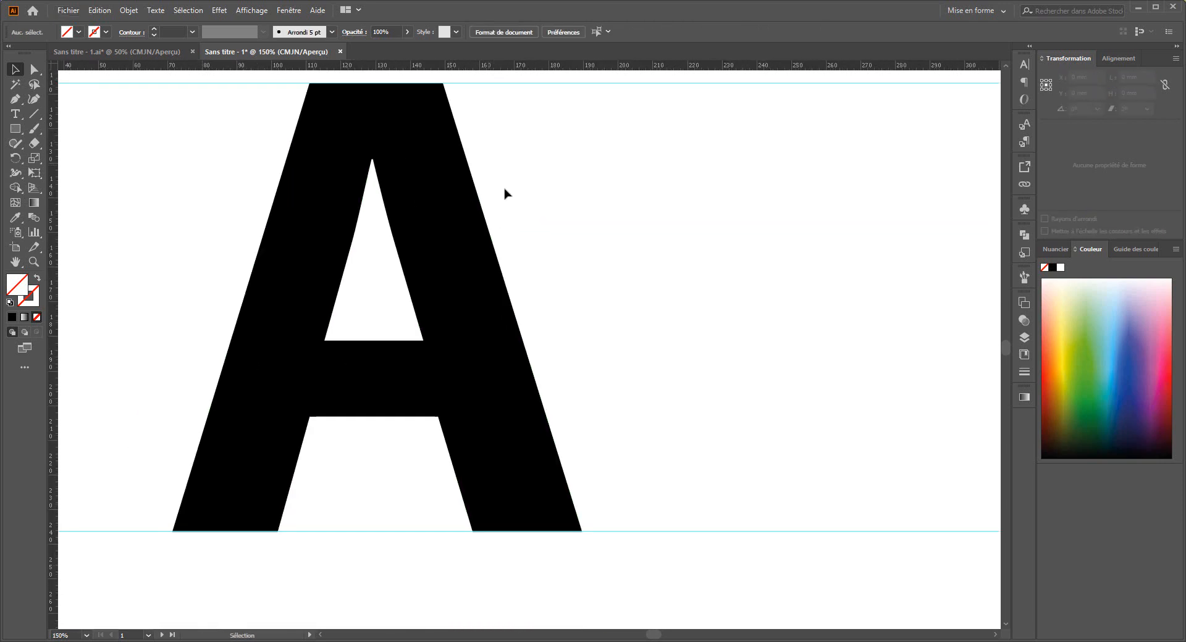
drag(506, 197, 407, 247)
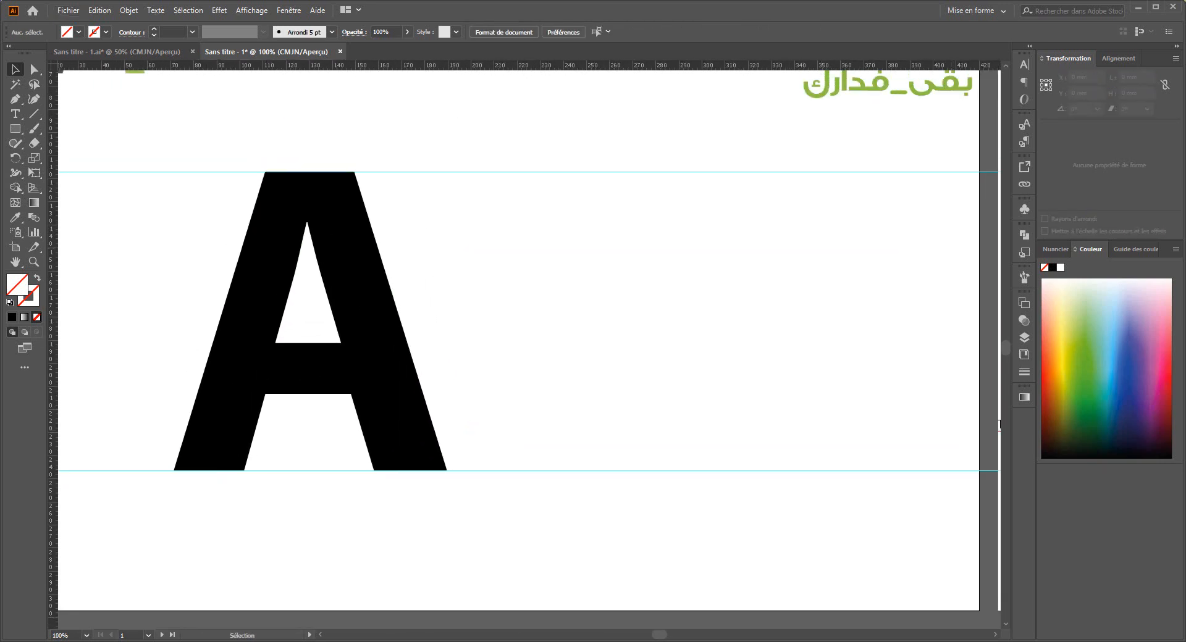
click(1023, 338)
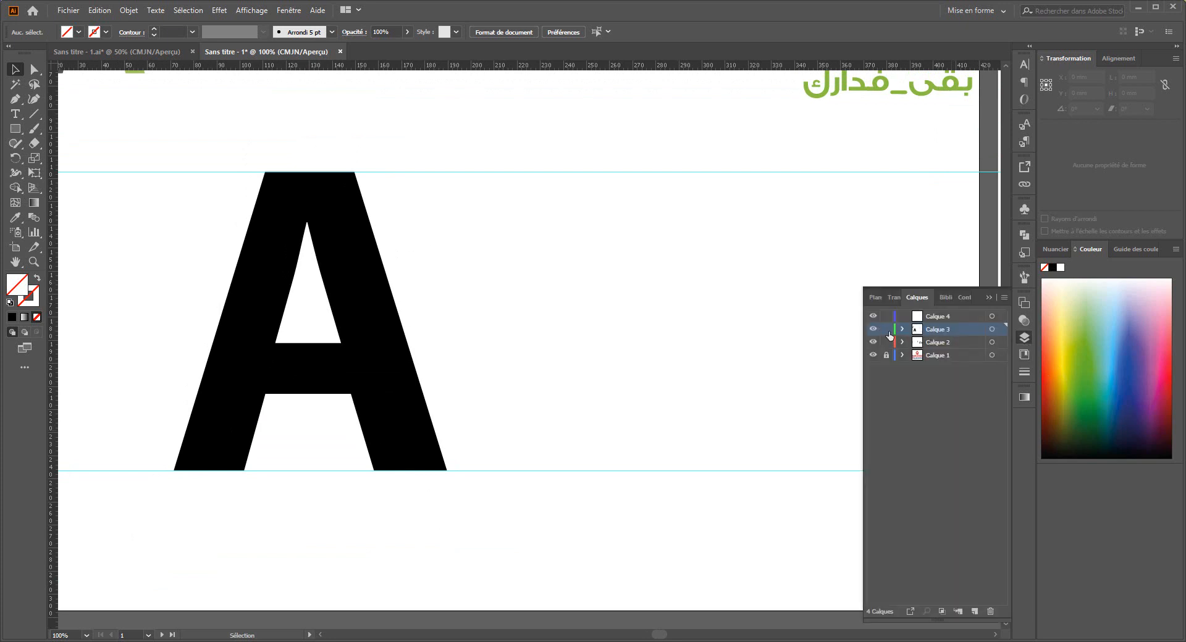
click(886, 329)
click(955, 316)
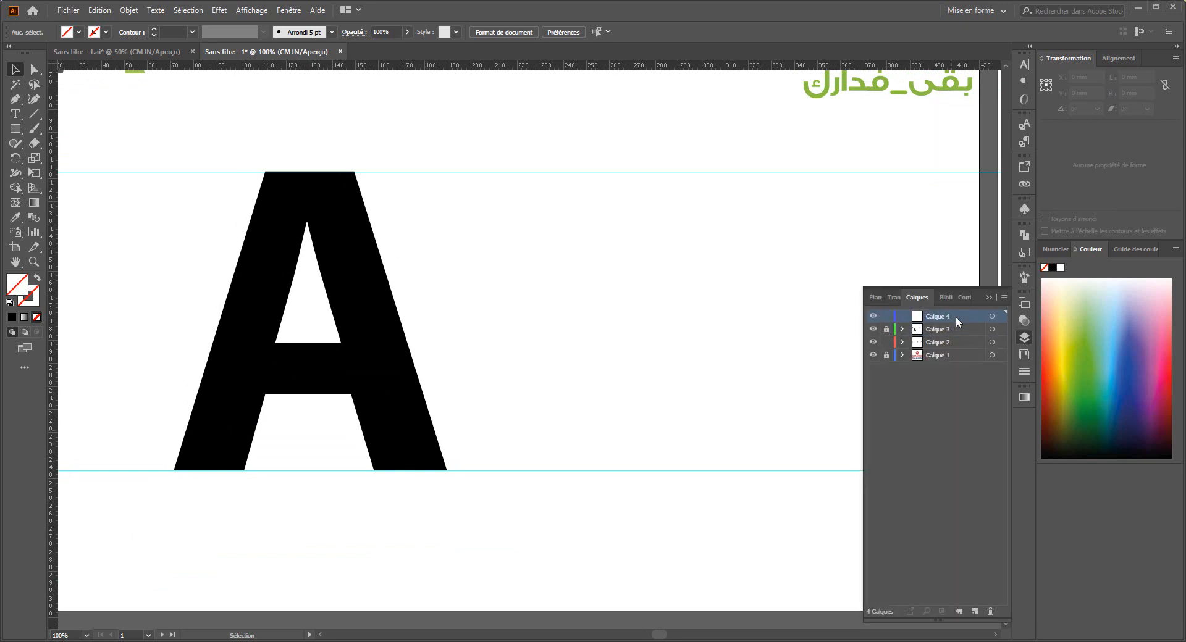
click(989, 297)
Draw a red unfilled arc about 164 × 134 mm with the Curvature tool, from below the A's left foot across to the upper guide.
click(34, 99)
click(15, 69)
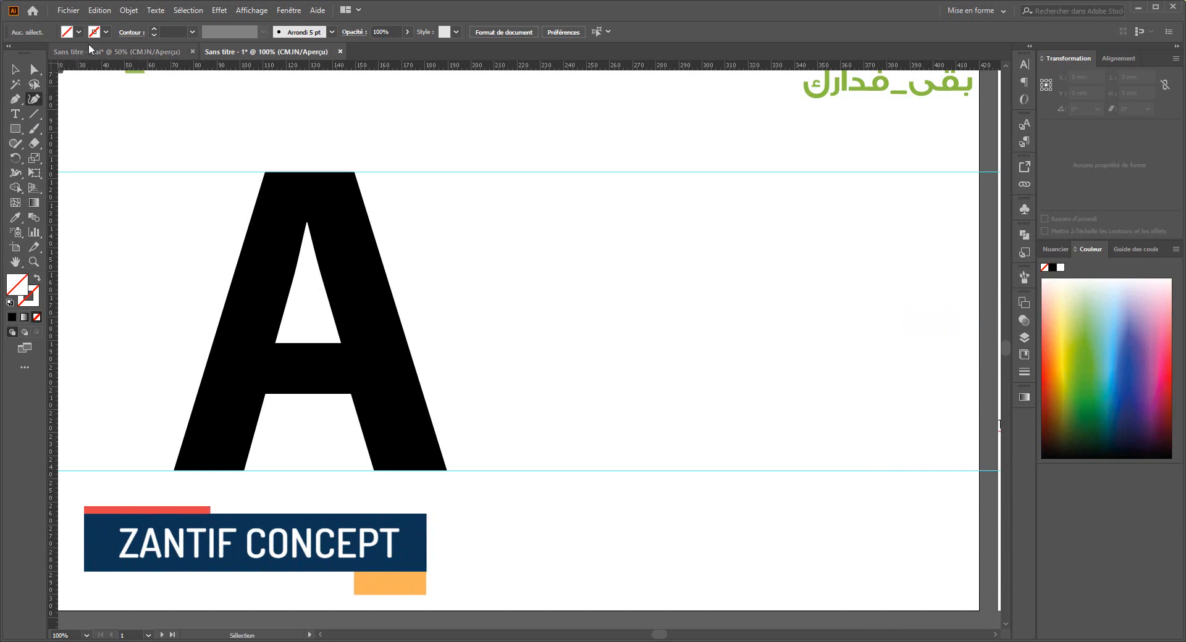
click(78, 32)
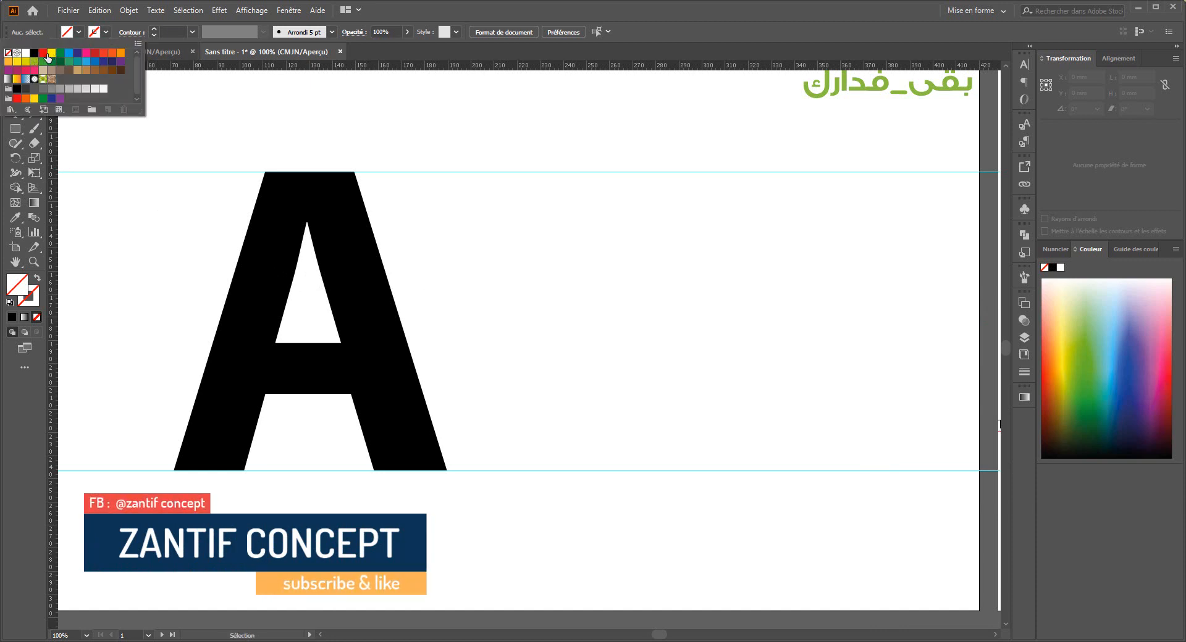
click(42, 55)
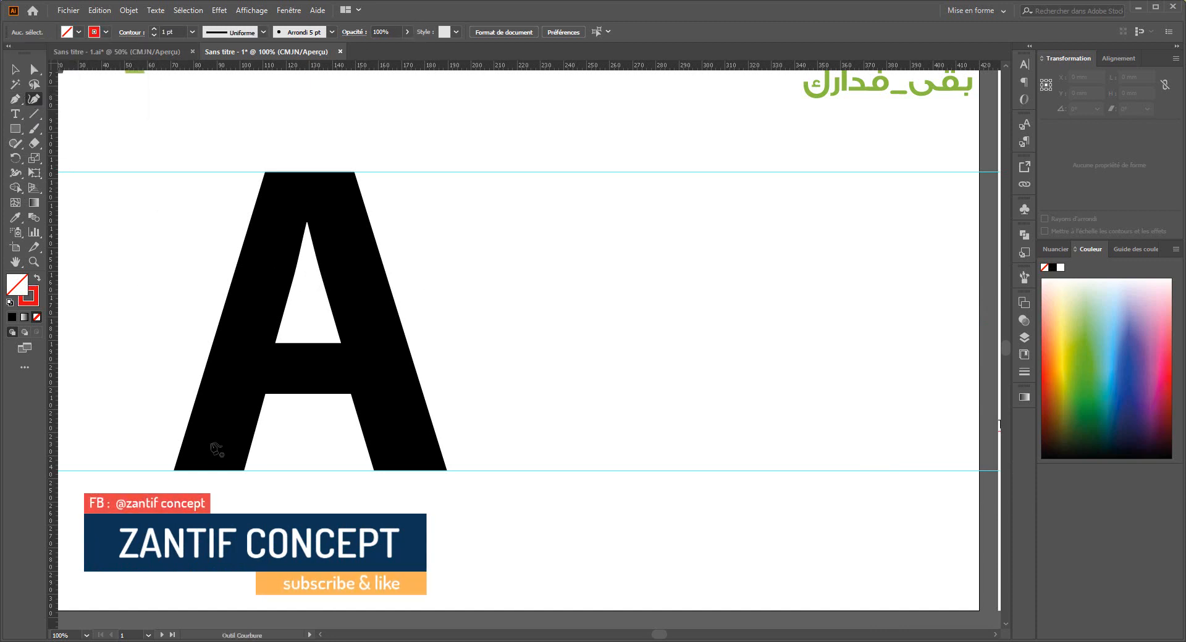
click(199, 480)
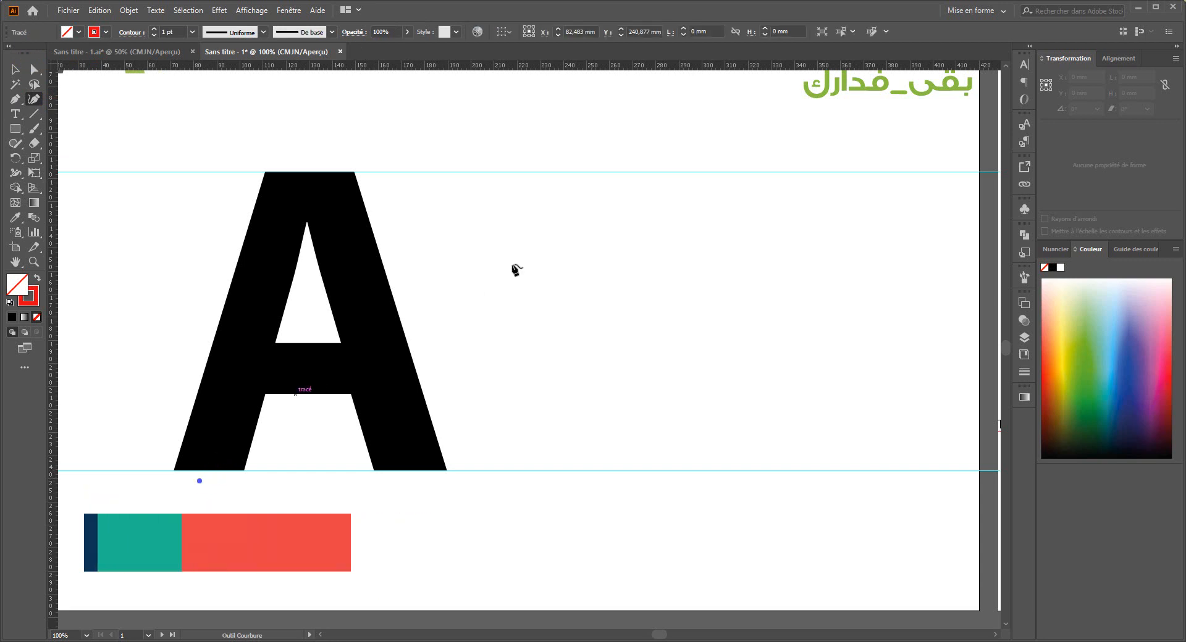
click(564, 172)
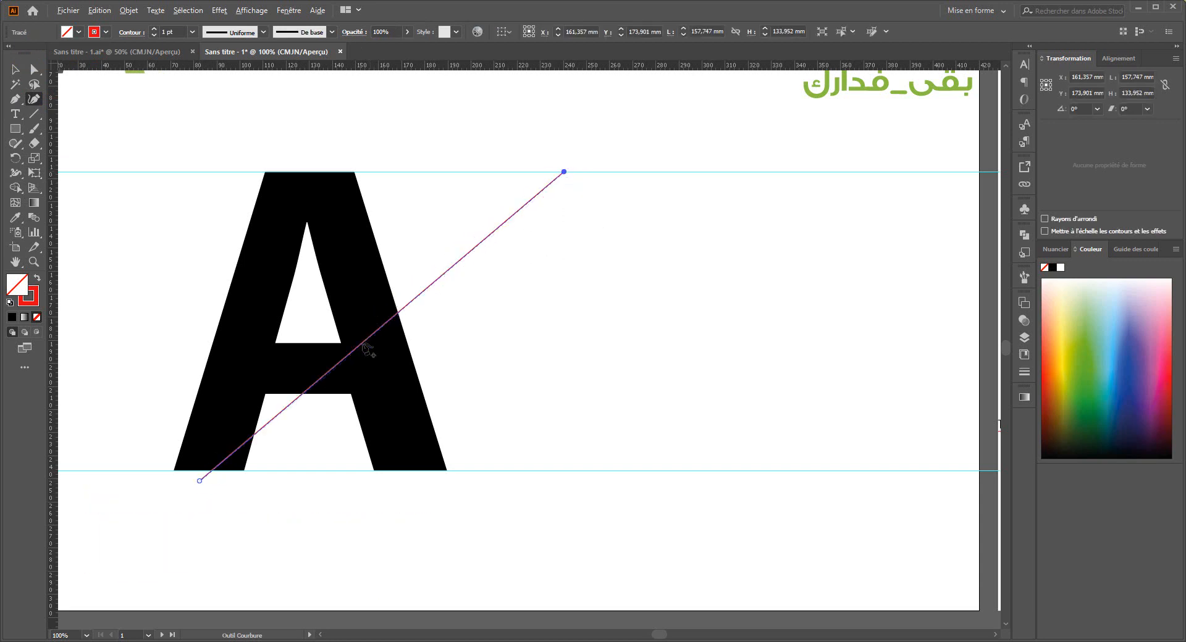
click(309, 303)
drag(564, 173, 580, 174)
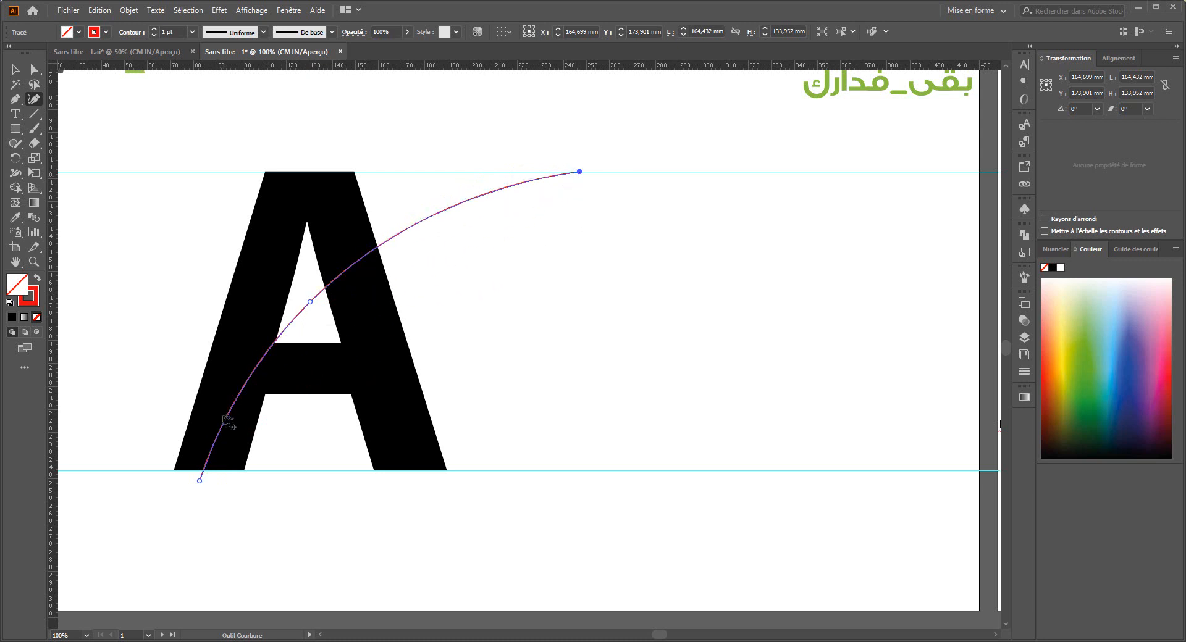
Undo the closing of the curve and finish the red arc as an open path.
click(200, 481)
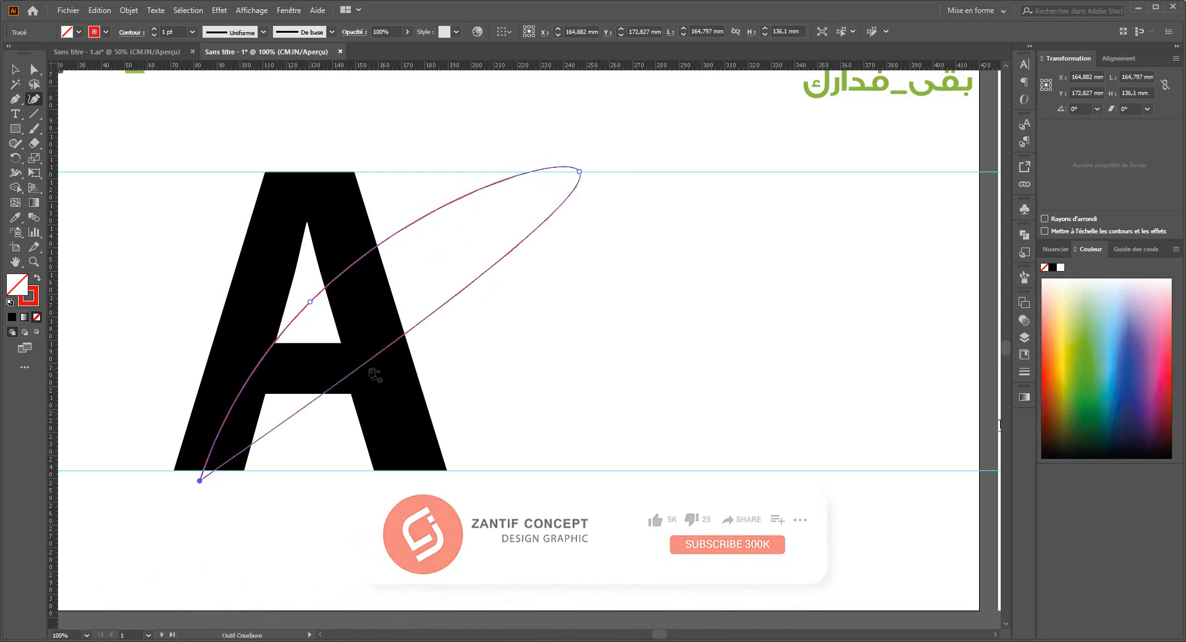
key(ctrl+z)
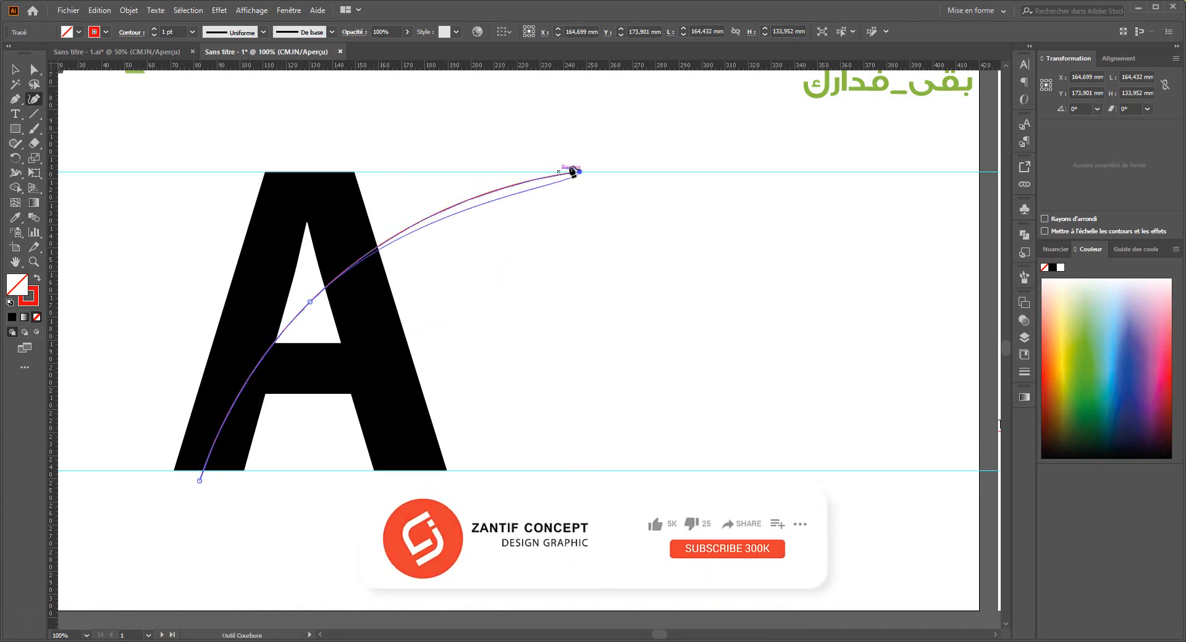
double_click(579, 172)
key(ctrl)
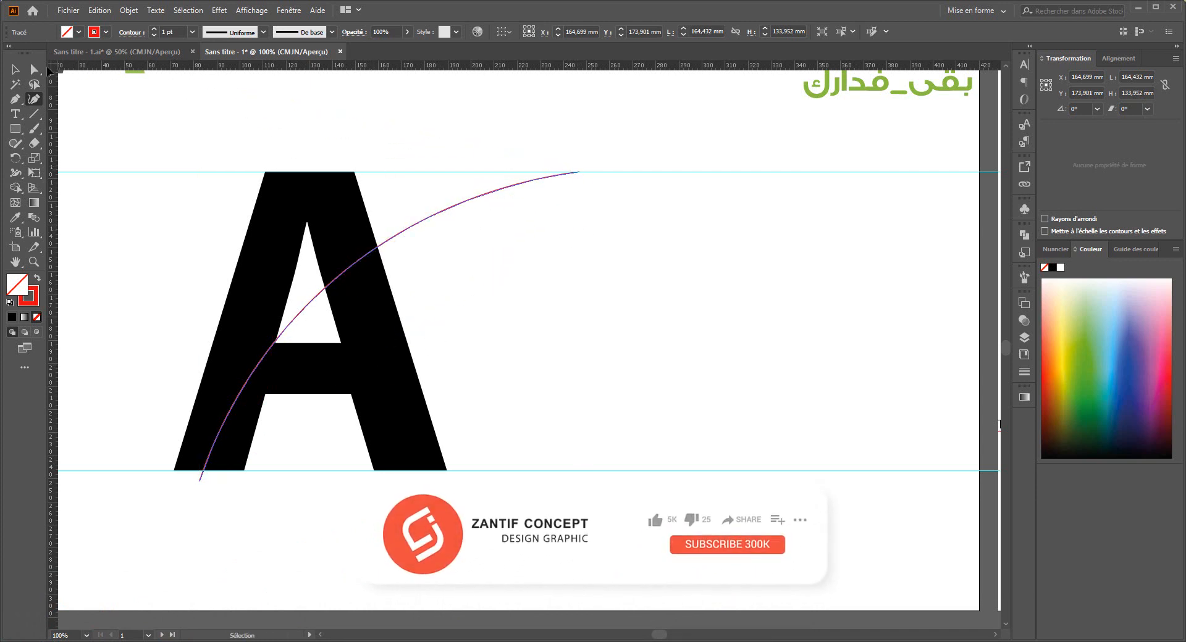
click(646, 342)
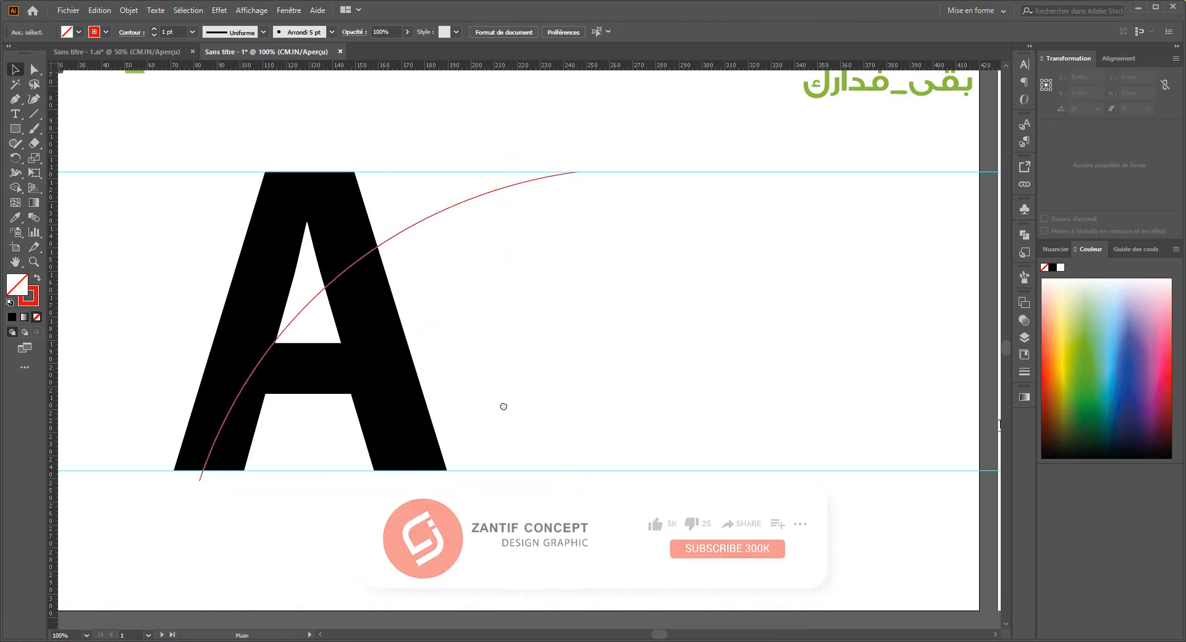
Set the red arc's stroke weight to 45 pt and apply the triangular width profile that tapers toward its upper end.
drag(504, 407, 619, 412)
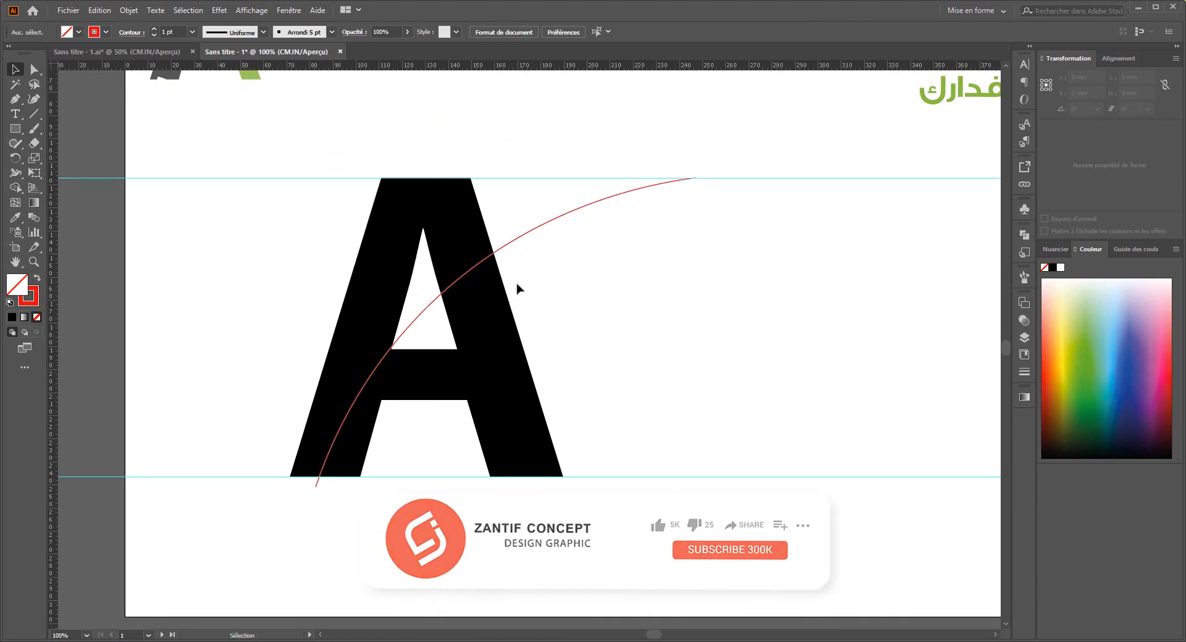
click(515, 241)
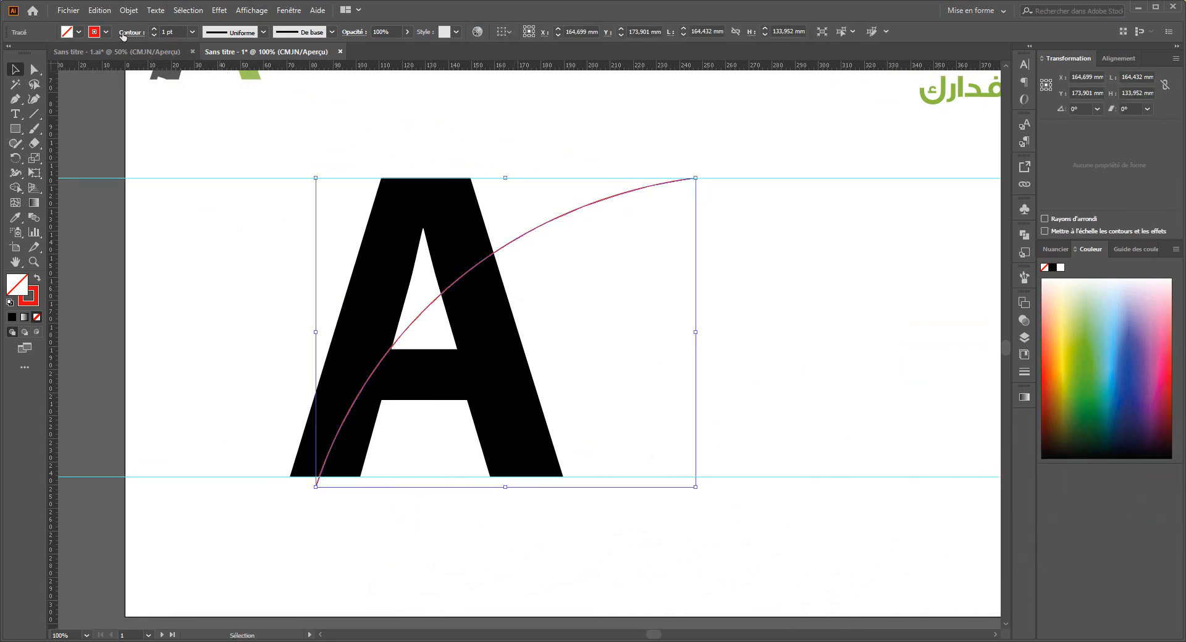
drag(157, 29, 157, 30)
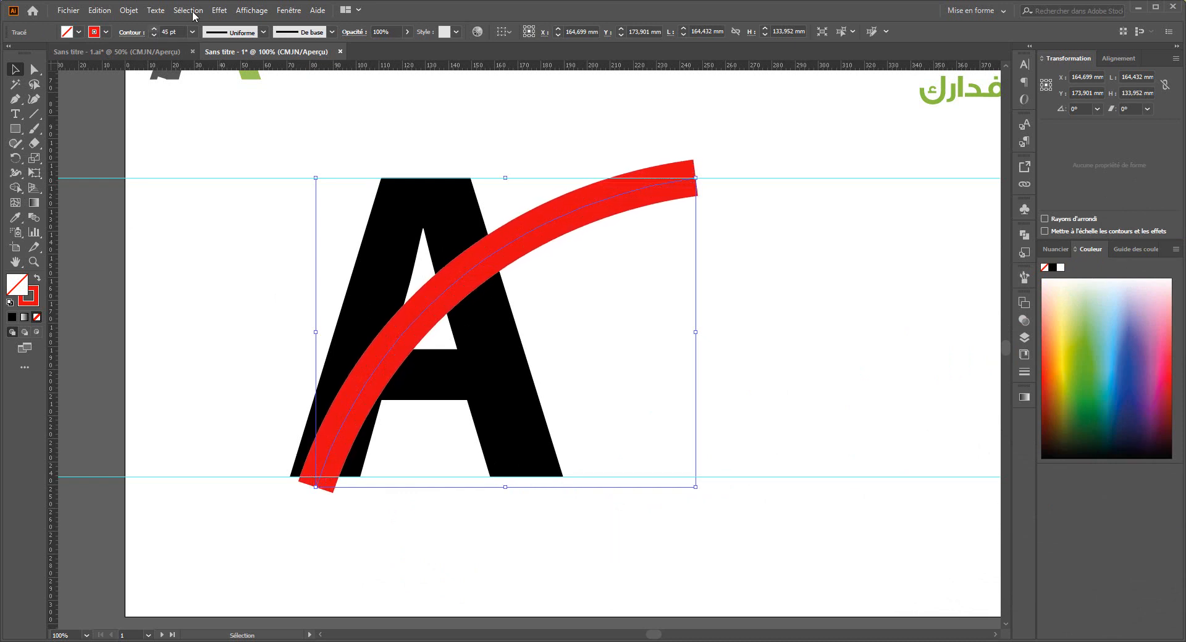
click(262, 32)
click(213, 133)
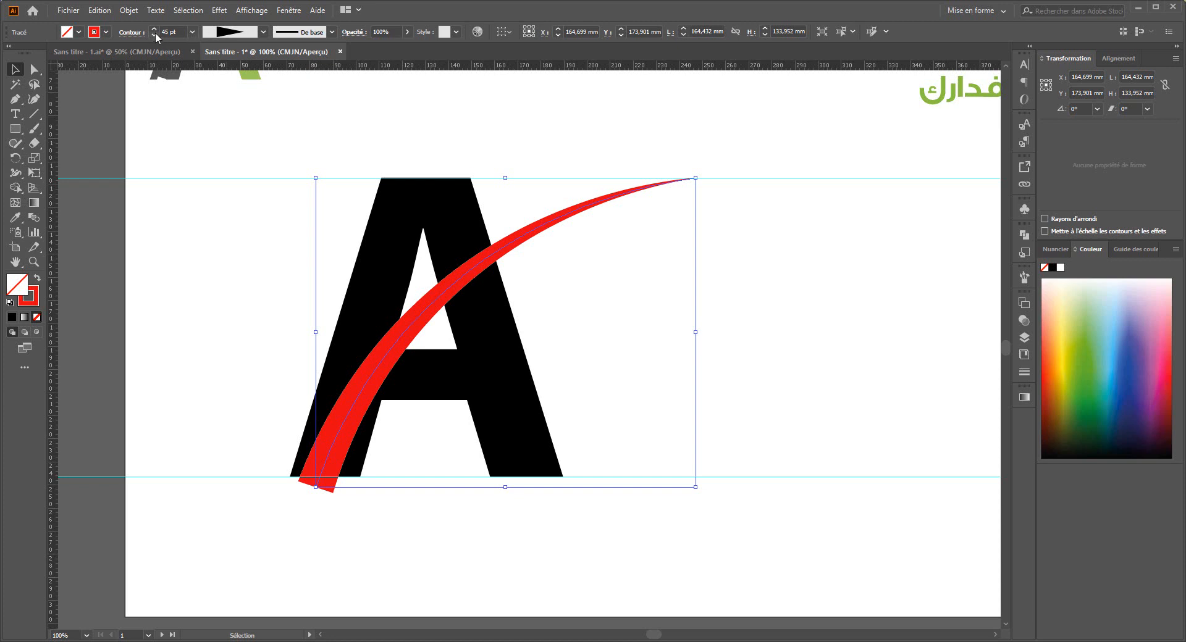
Increase the tapered red arc's stroke weight to 110 pt.
drag(154, 30, 154, 30)
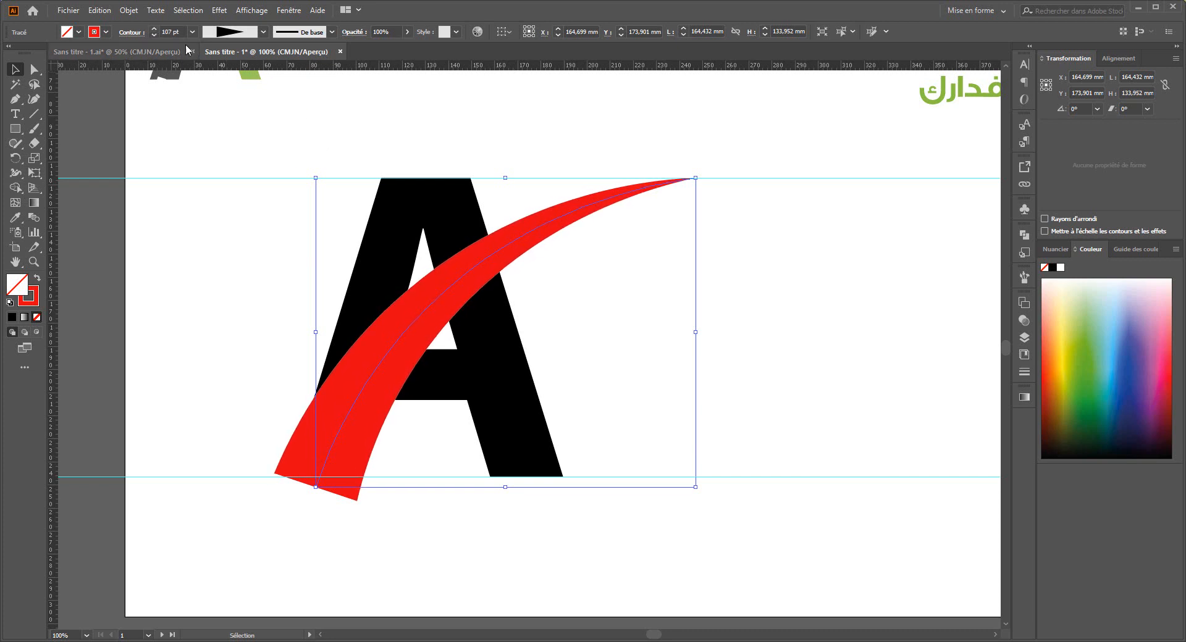
click(152, 34)
click(152, 34)
click(152, 34)
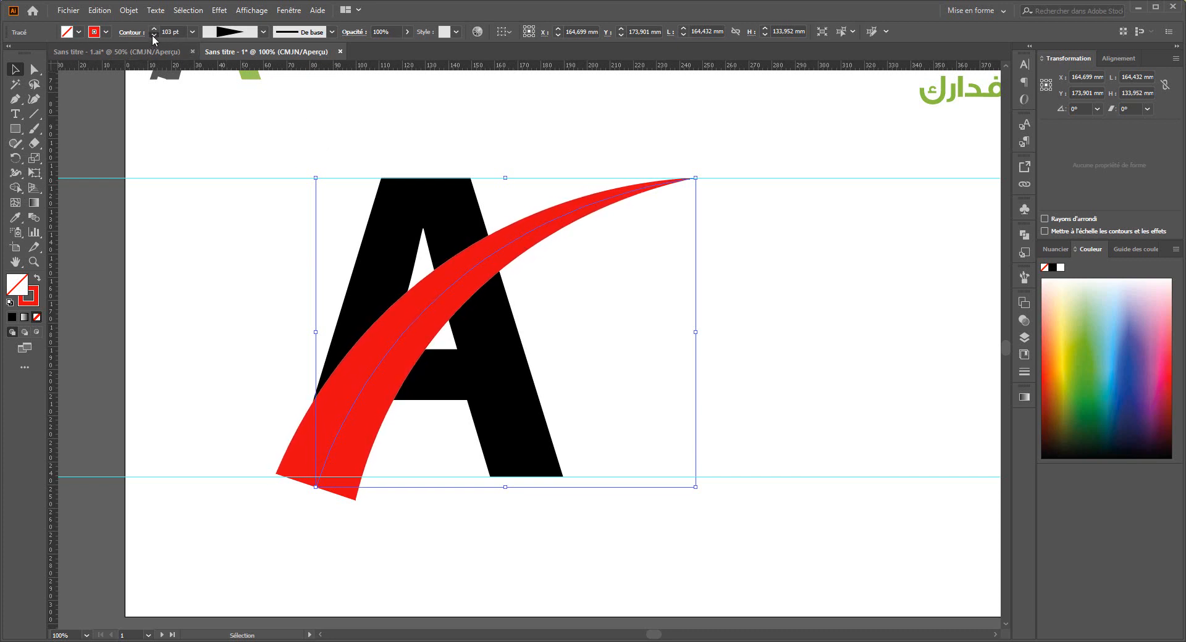
click(152, 34)
click(152, 35)
click(151, 35)
click(152, 35)
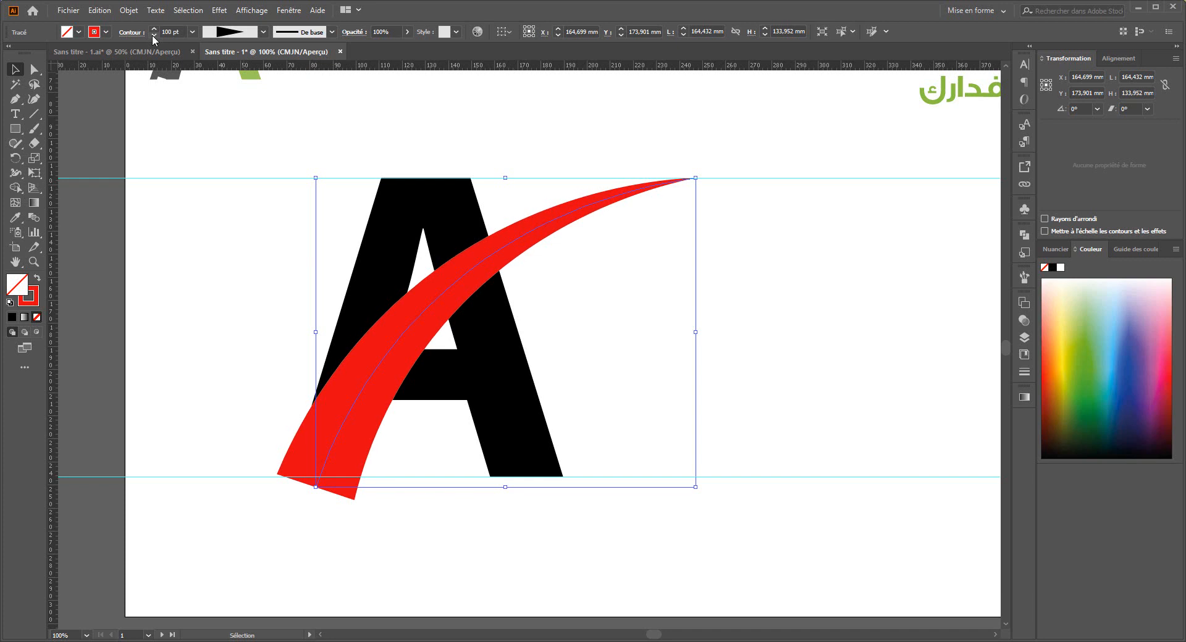
click(154, 28)
click(154, 28)
click(154, 28)
click(153, 28)
click(154, 28)
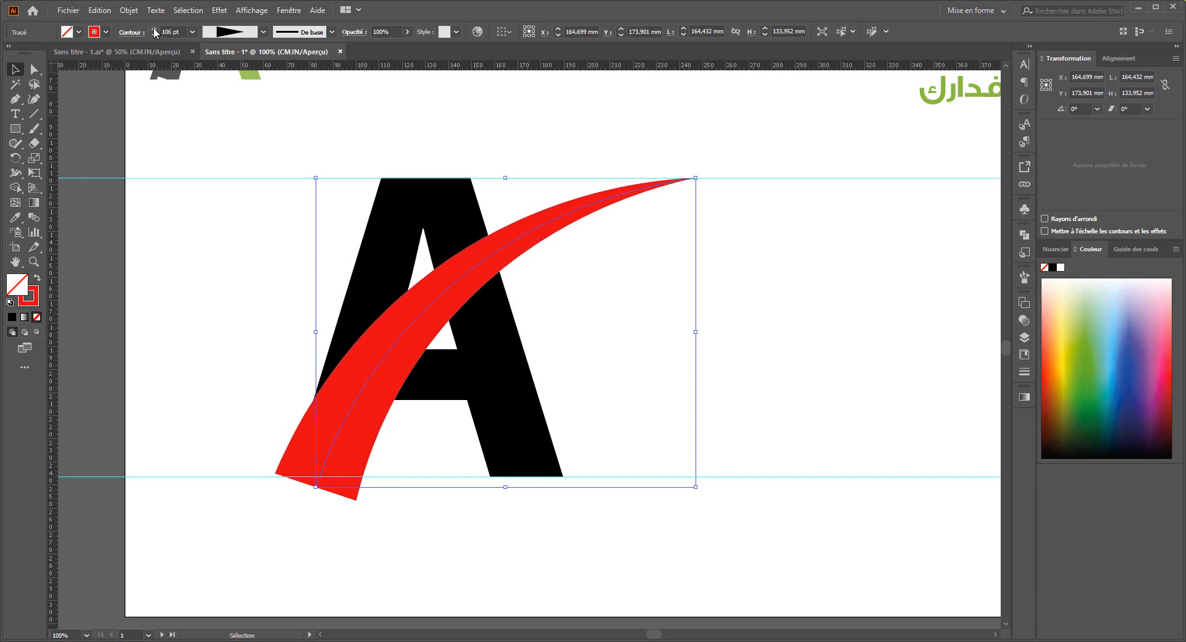
click(153, 28)
click(153, 27)
click(153, 29)
click(153, 29)
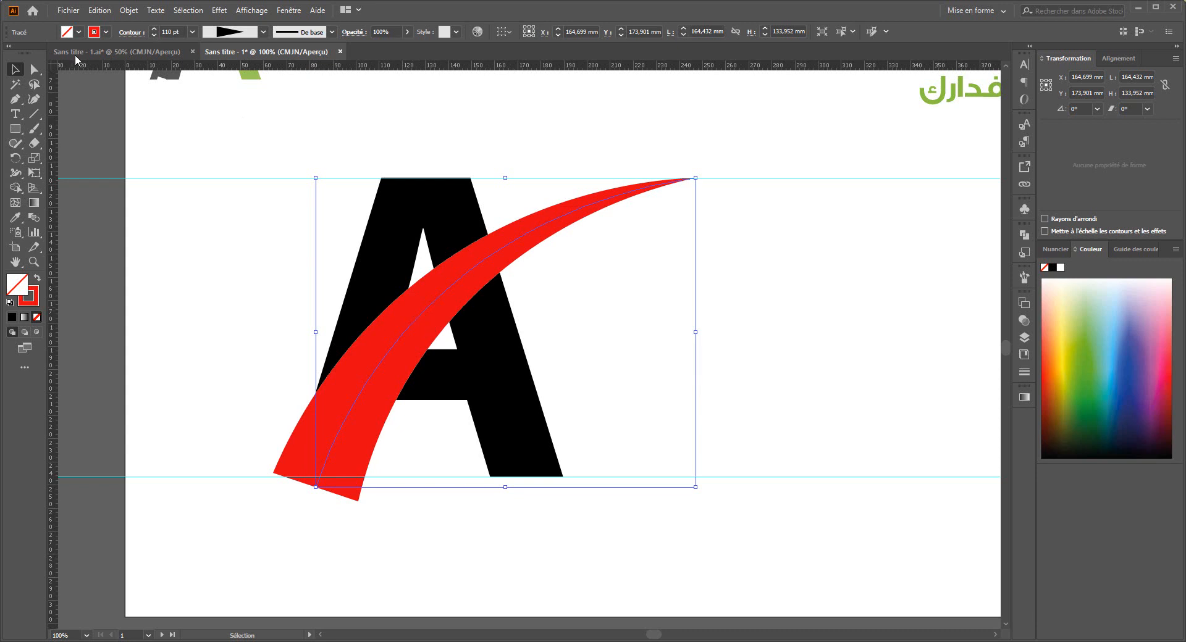
Copy the red arc, paste it in place and give the duplicate a yellow stroke.
click(90, 15)
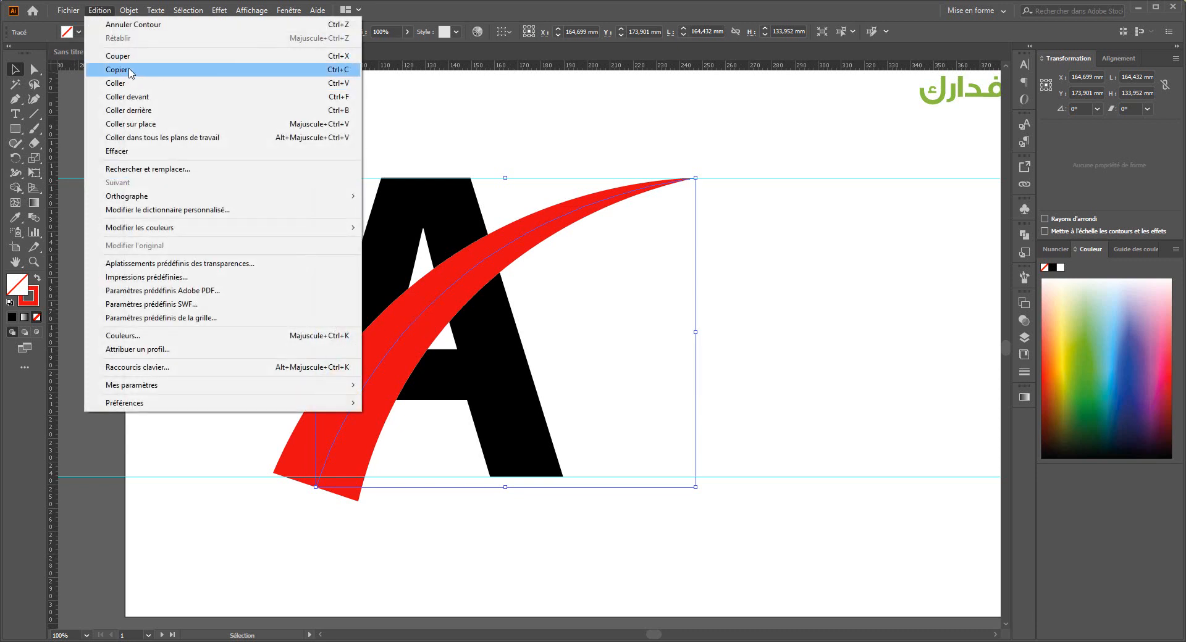
click(105, 14)
click(104, 11)
click(142, 124)
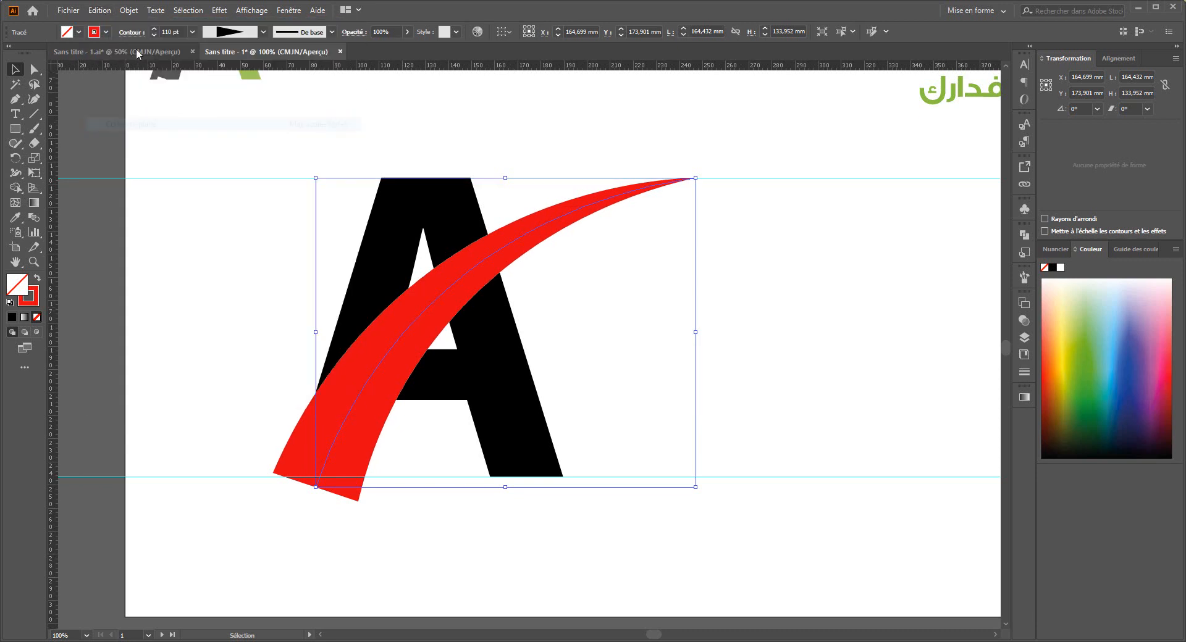
click(105, 32)
click(52, 53)
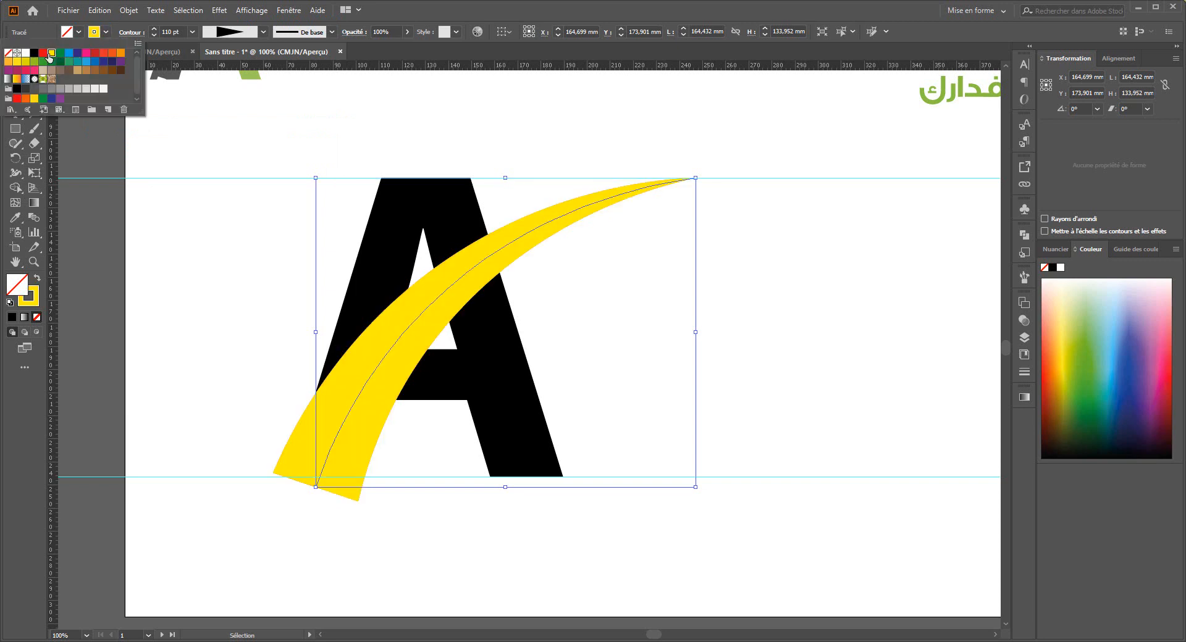
Reduce the yellow arc's stroke weight to 90 pt so the red arc shows as a border along both edges.
click(155, 35)
click(154, 35)
click(154, 34)
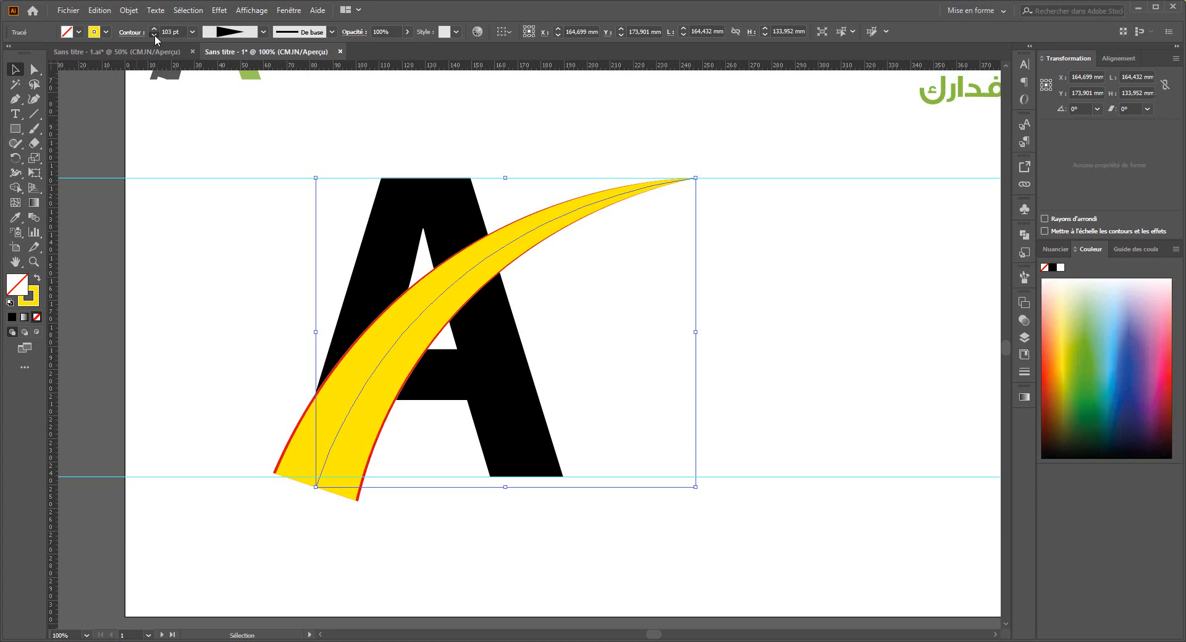
click(154, 34)
click(155, 34)
click(154, 34)
click(155, 34)
click(155, 35)
click(154, 35)
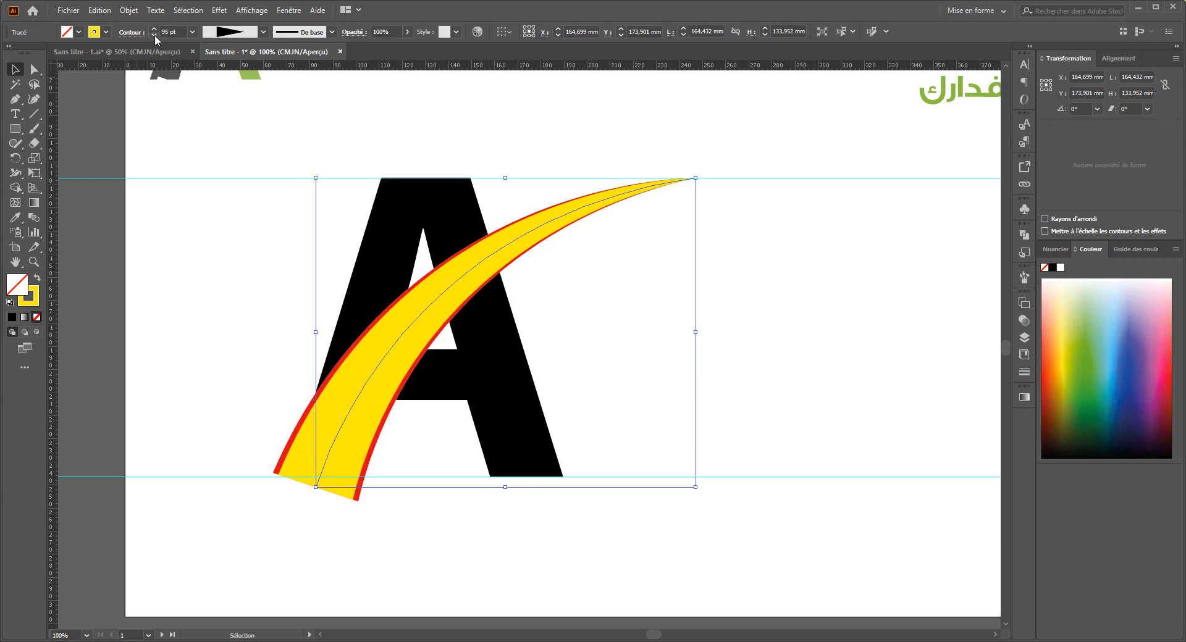
click(154, 34)
click(154, 34)
click(154, 35)
click(154, 35)
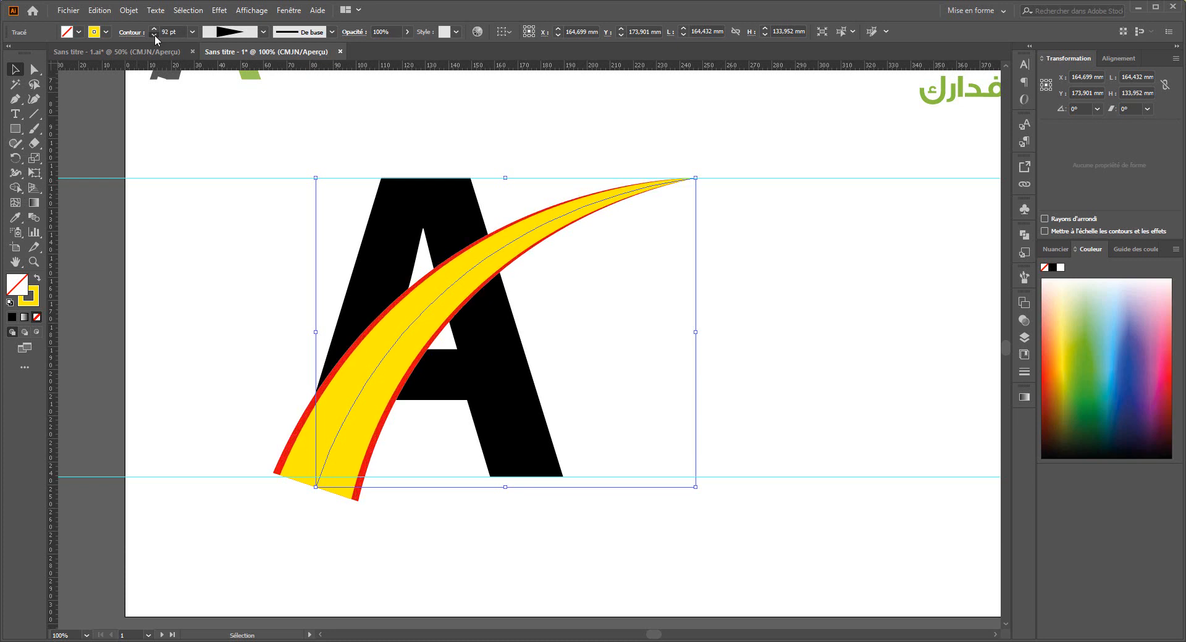
click(155, 35)
click(154, 35)
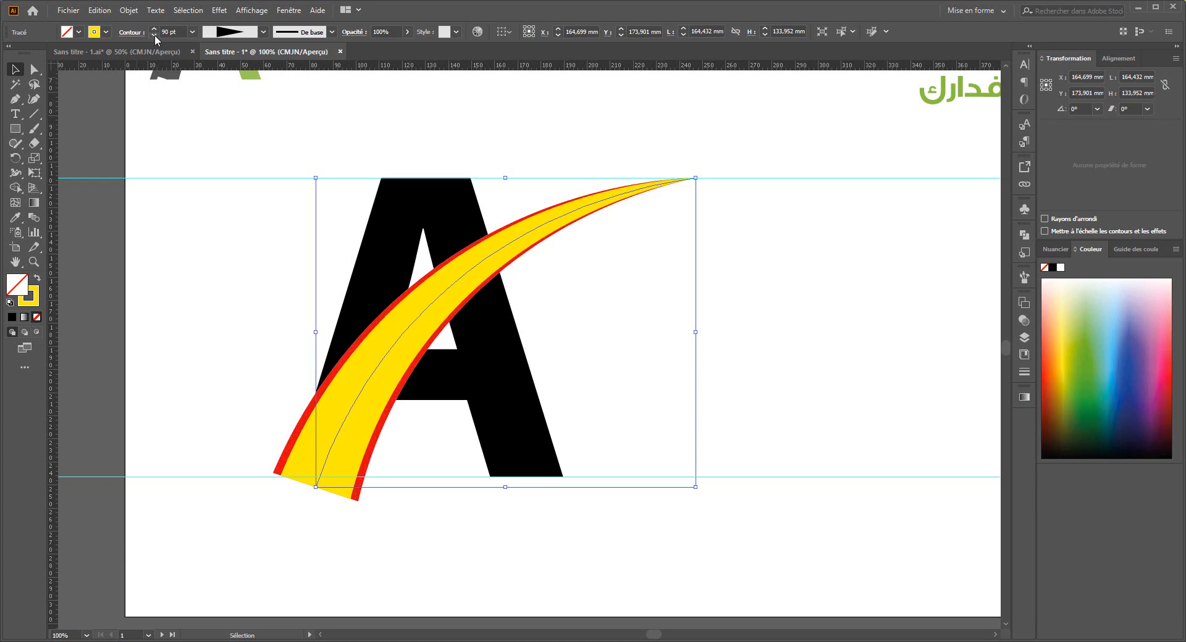
Copy the yellow arc, paste it in place and give the duplicate a dark blue stroke.
click(99, 11)
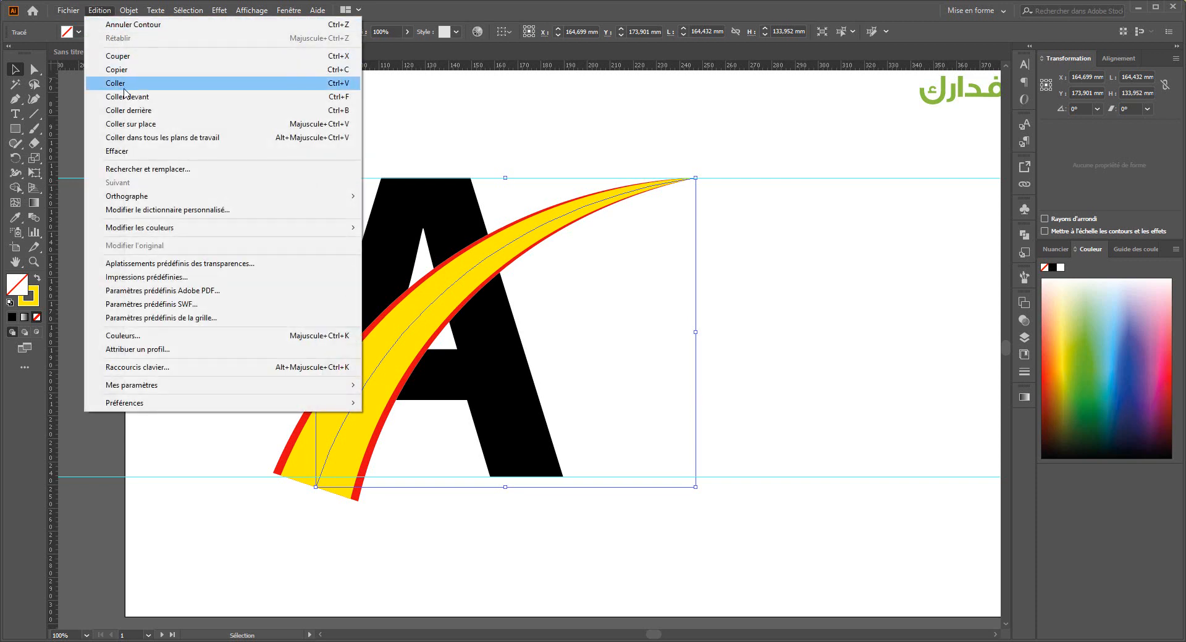
click(117, 69)
click(100, 10)
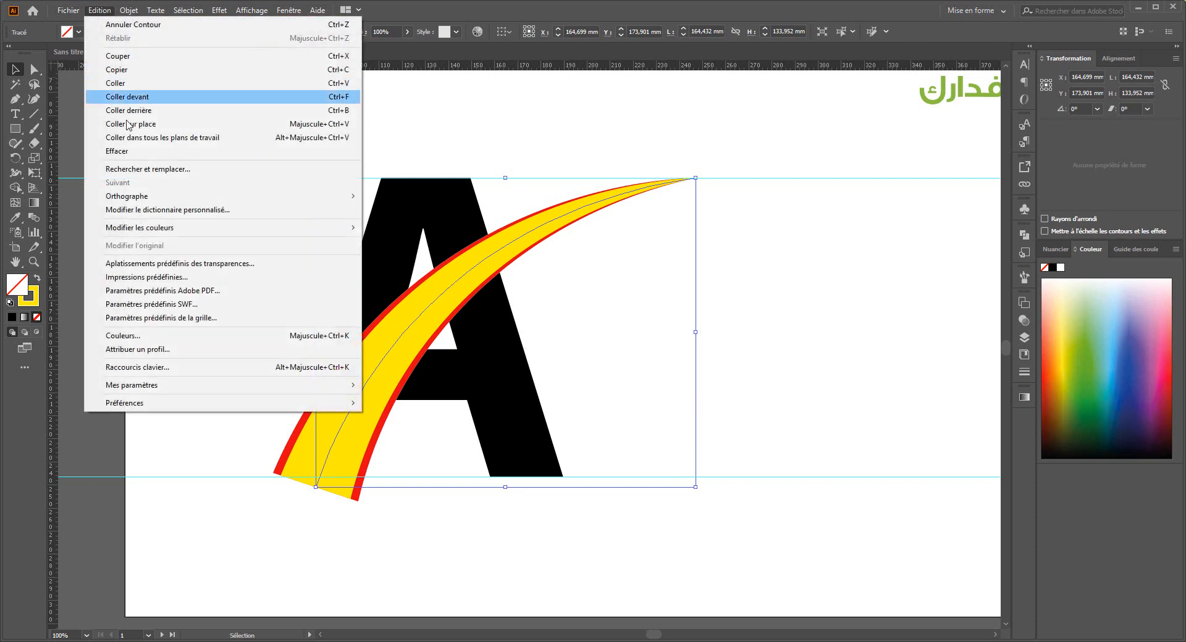
click(132, 124)
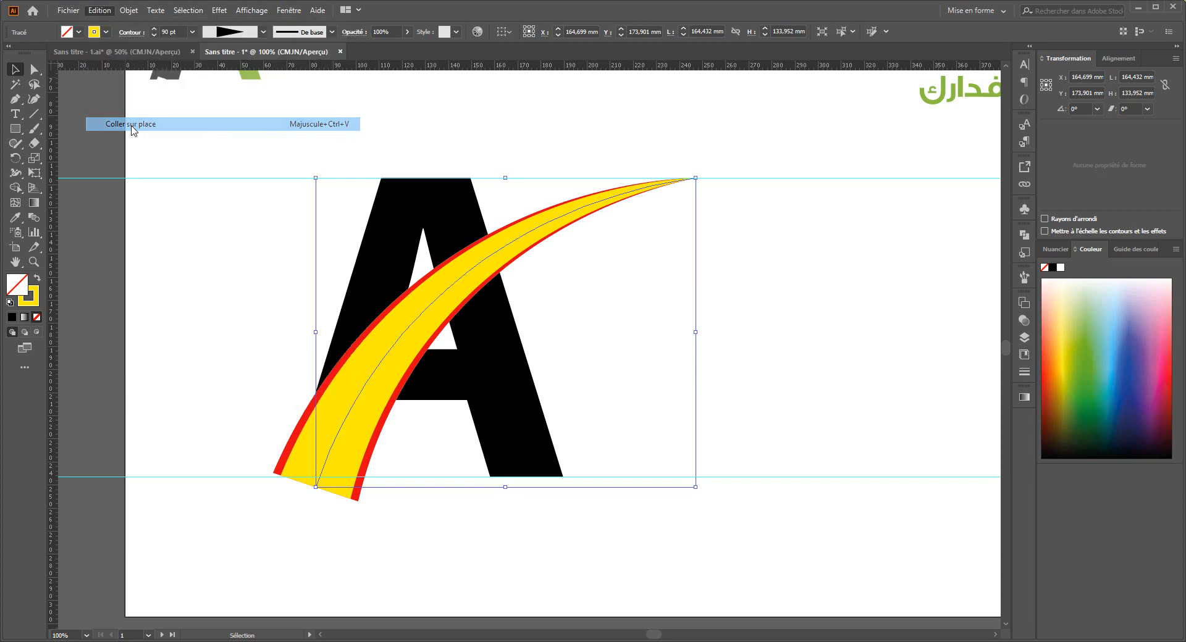
click(108, 32)
click(77, 54)
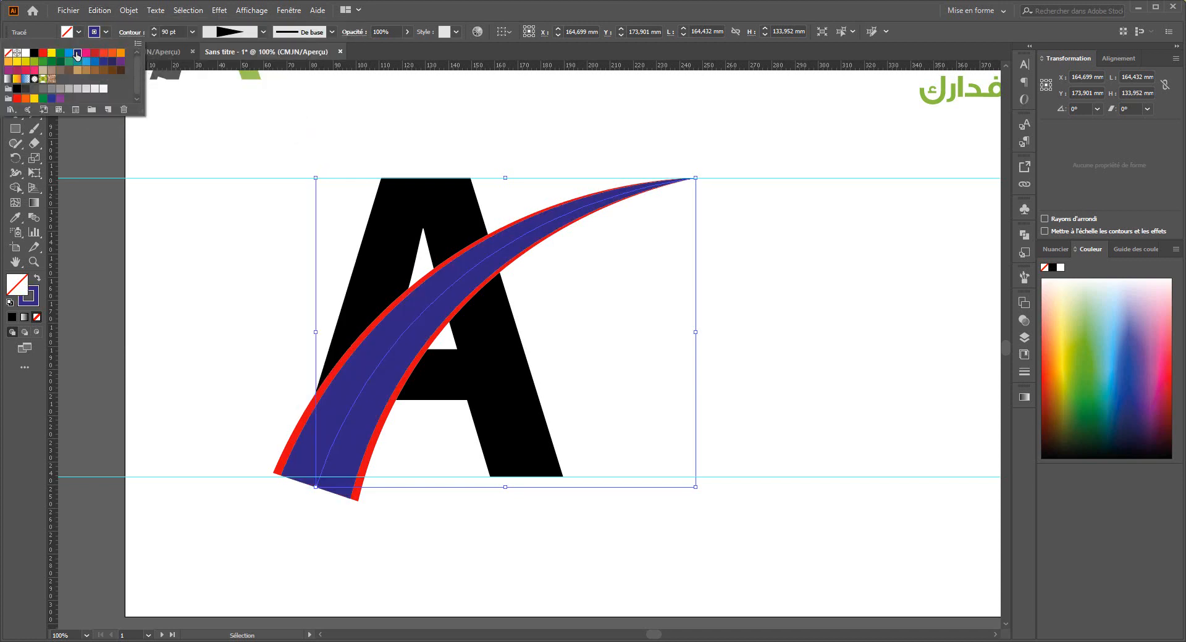
Reduce the dark blue arc's stroke weight to 33 pt.
click(154, 35)
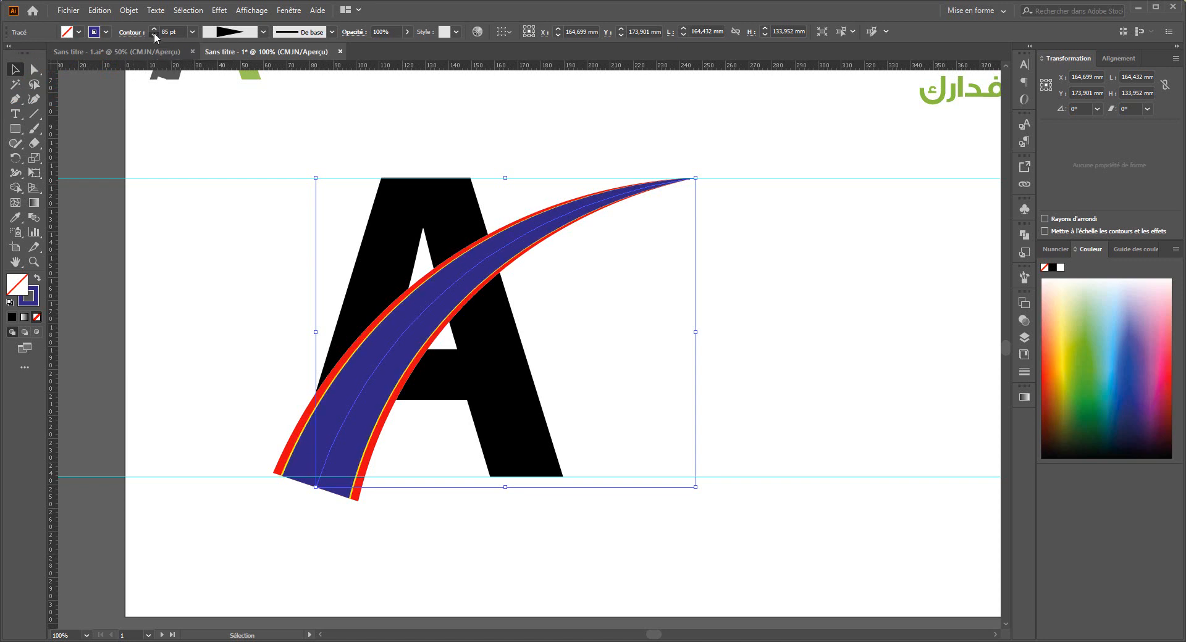
drag(154, 35, 154, 34)
click(154, 35)
click(154, 34)
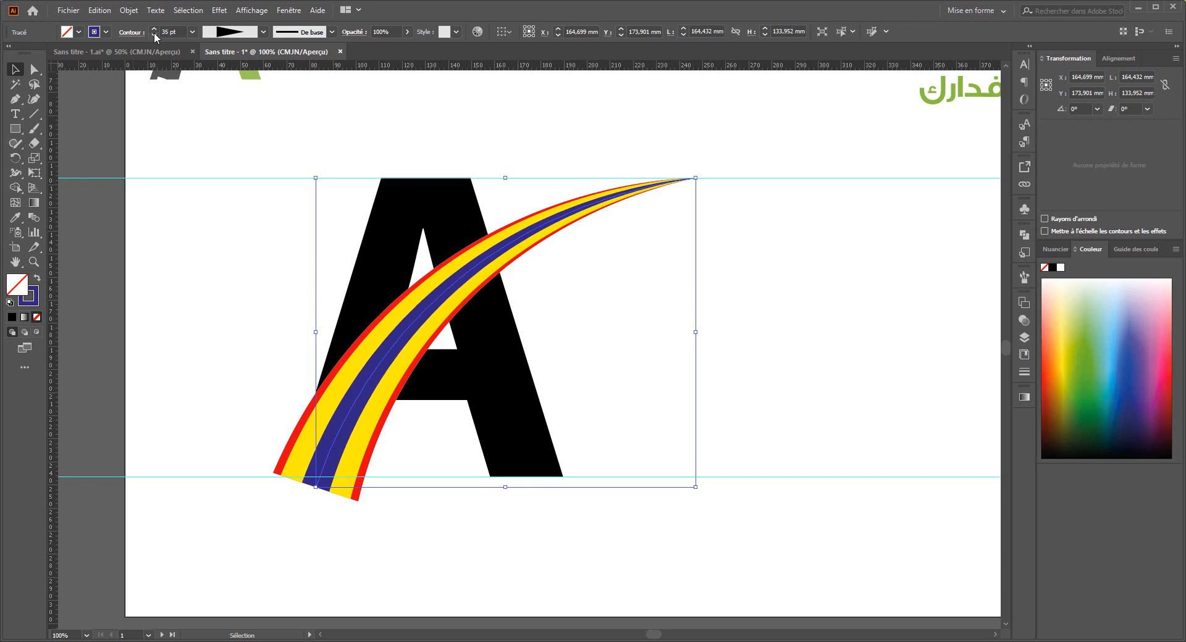
click(153, 35)
click(154, 34)
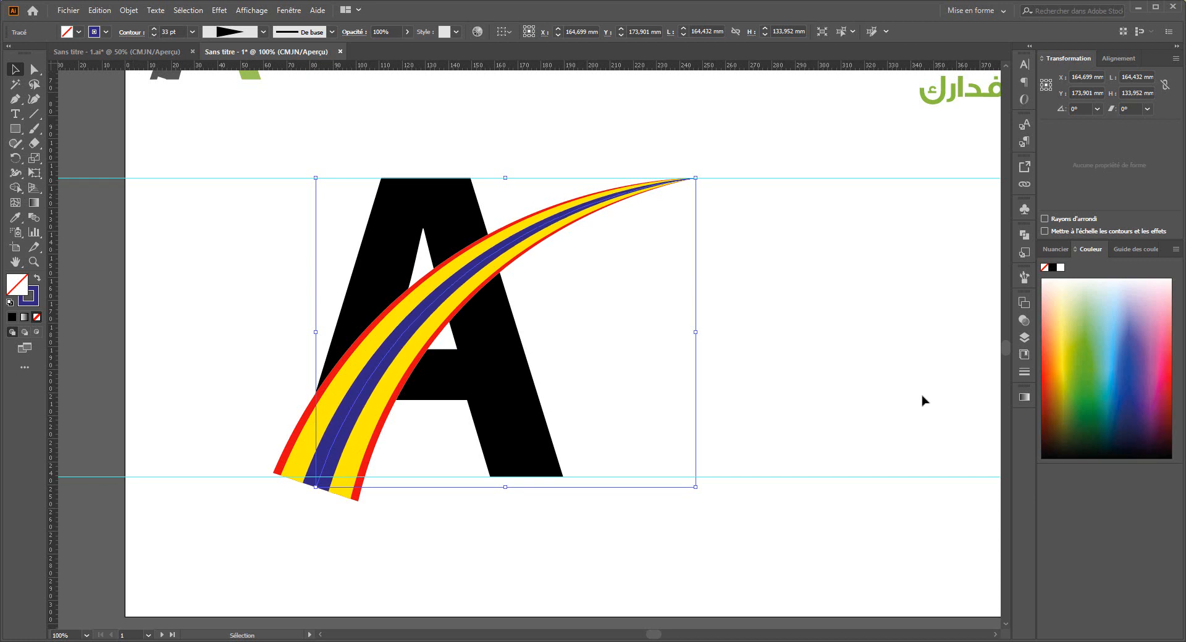
Turn the dark blue arc into a dashed line with a dash length of 61 pt.
click(1024, 373)
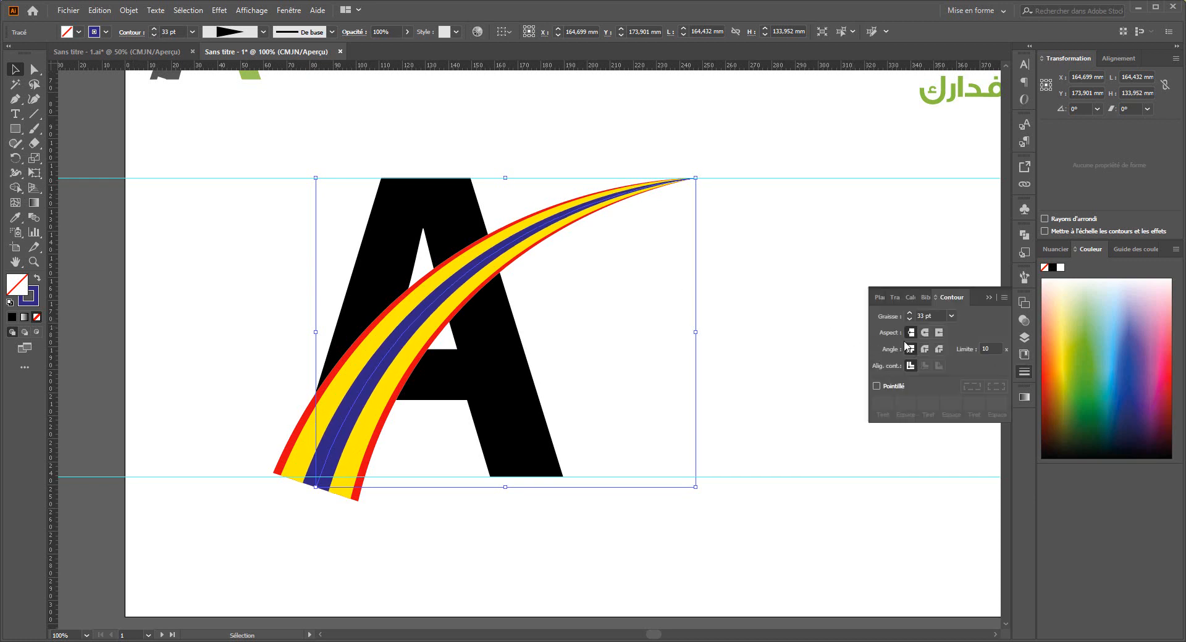
click(876, 387)
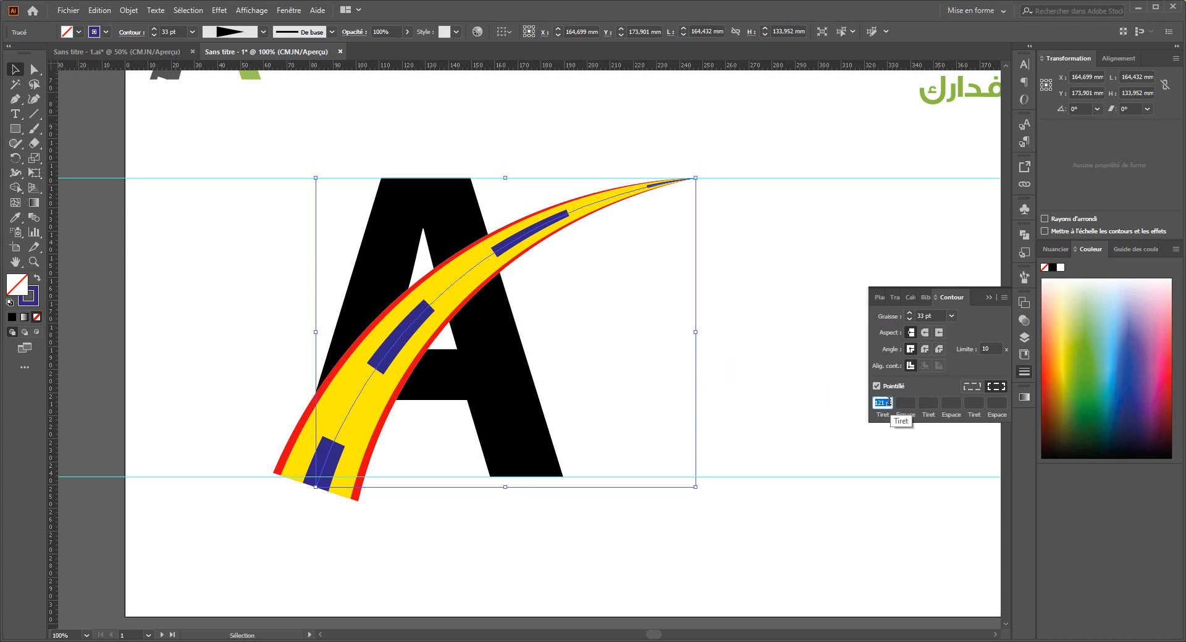
scroll(889, 402, up, 3)
scroll(888, 402, down, 9)
scroll(889, 402, down, 9)
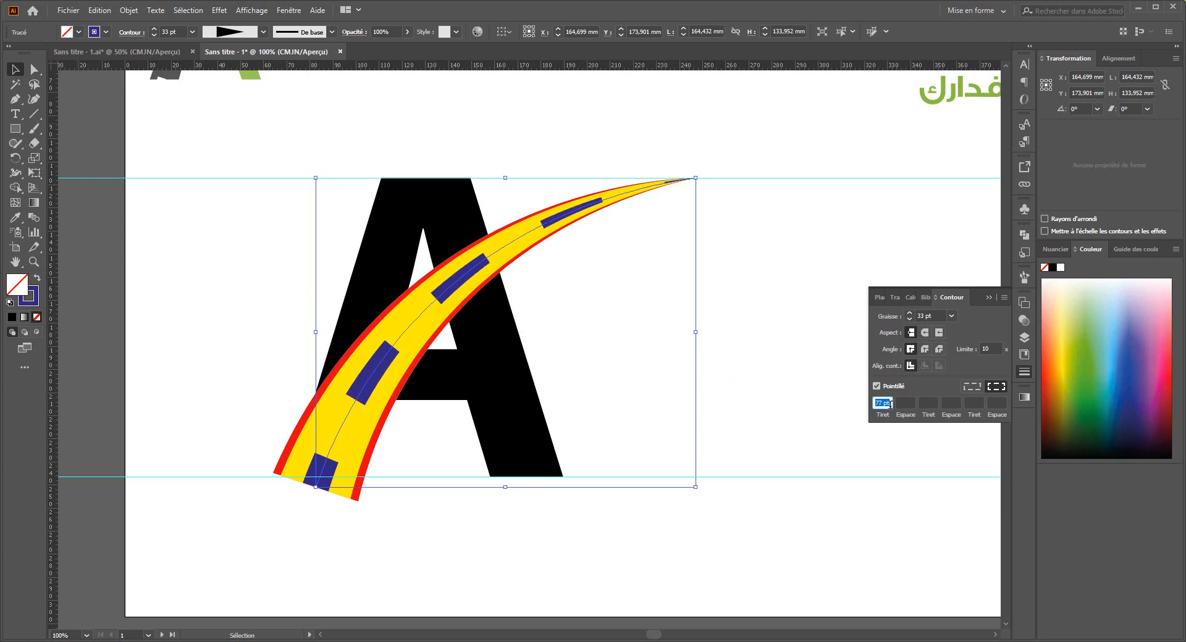
scroll(890, 404, down, 8)
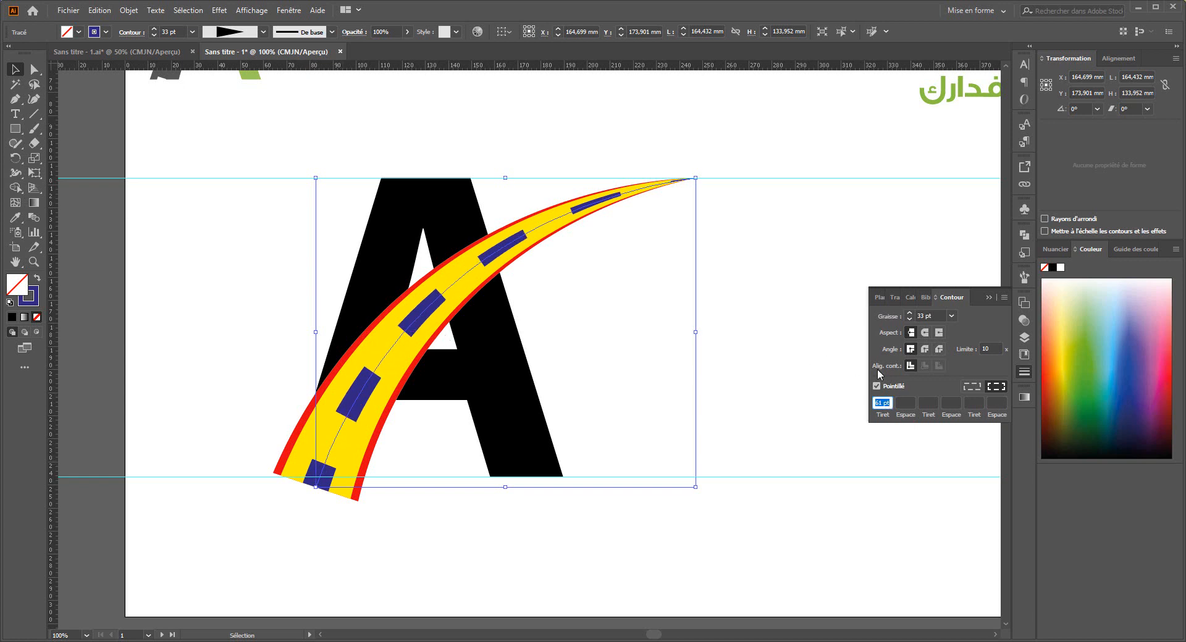
Set the dashed blue arc's stroke weight to 30 pt and put the stroke settings away.
click(939, 317)
scroll(939, 316, down, 3)
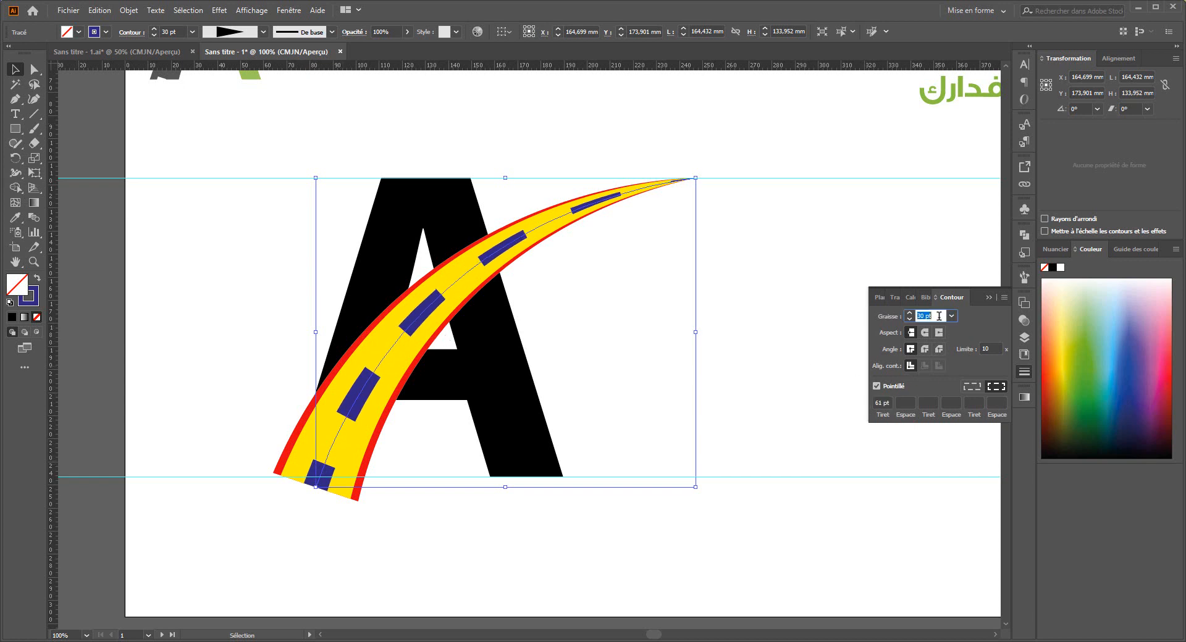
click(988, 297)
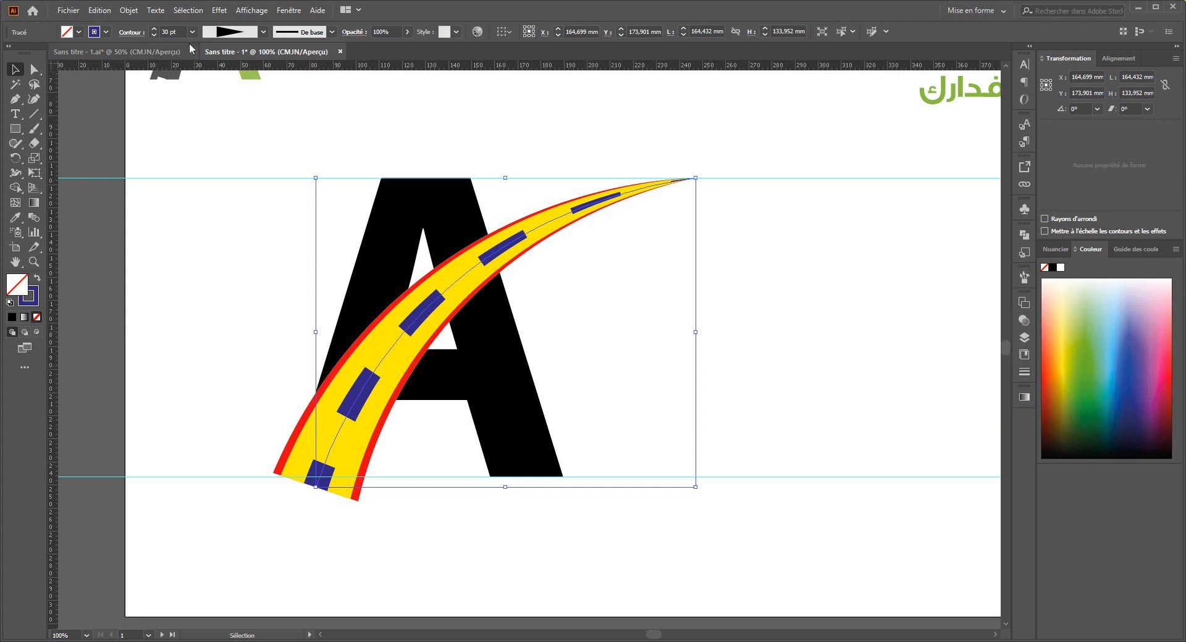
Expand the appearance of the blue dashed arc, the yellow arc and the red arc, and check the resulting objects in the layer list.
click(129, 10)
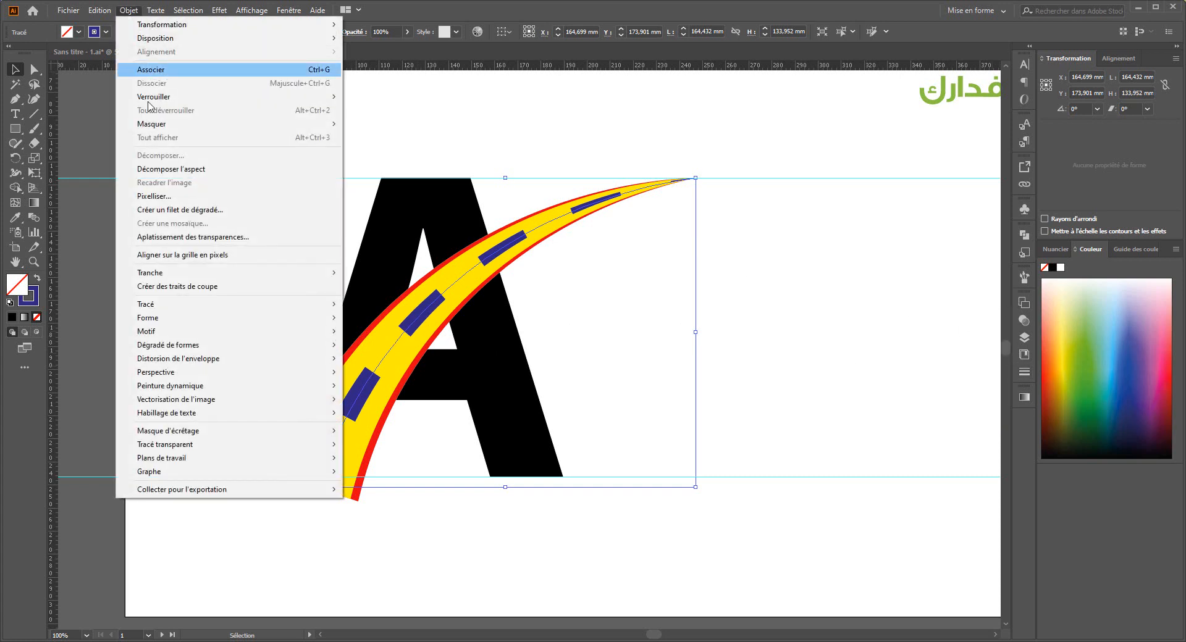
click(178, 172)
click(388, 361)
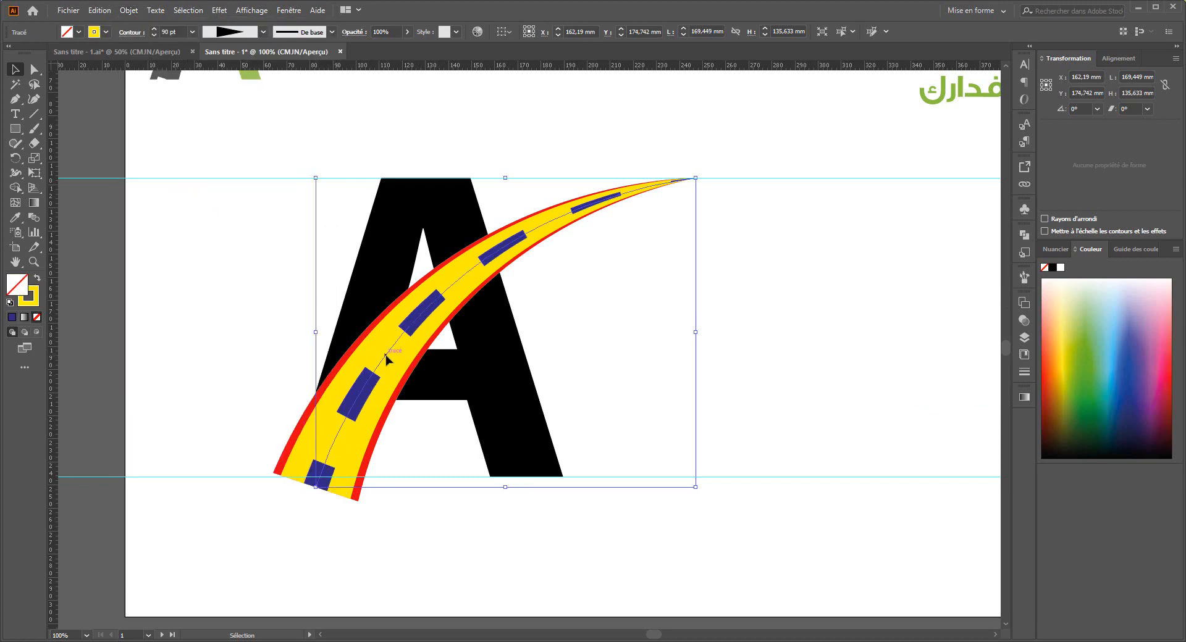
click(130, 10)
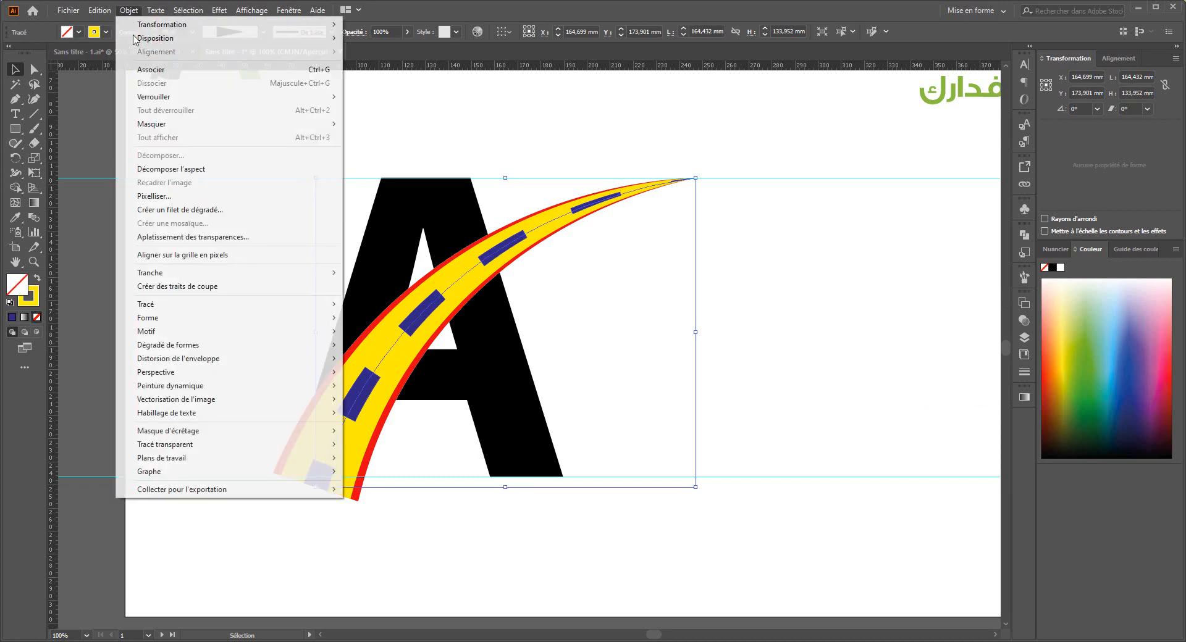
click(166, 172)
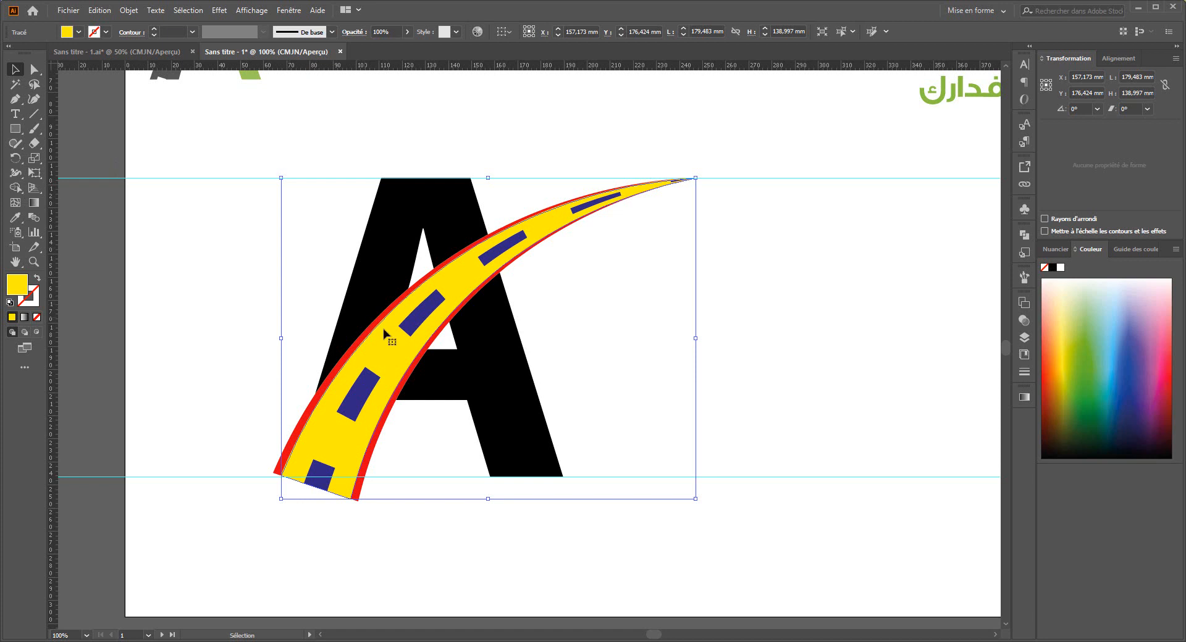
click(384, 422)
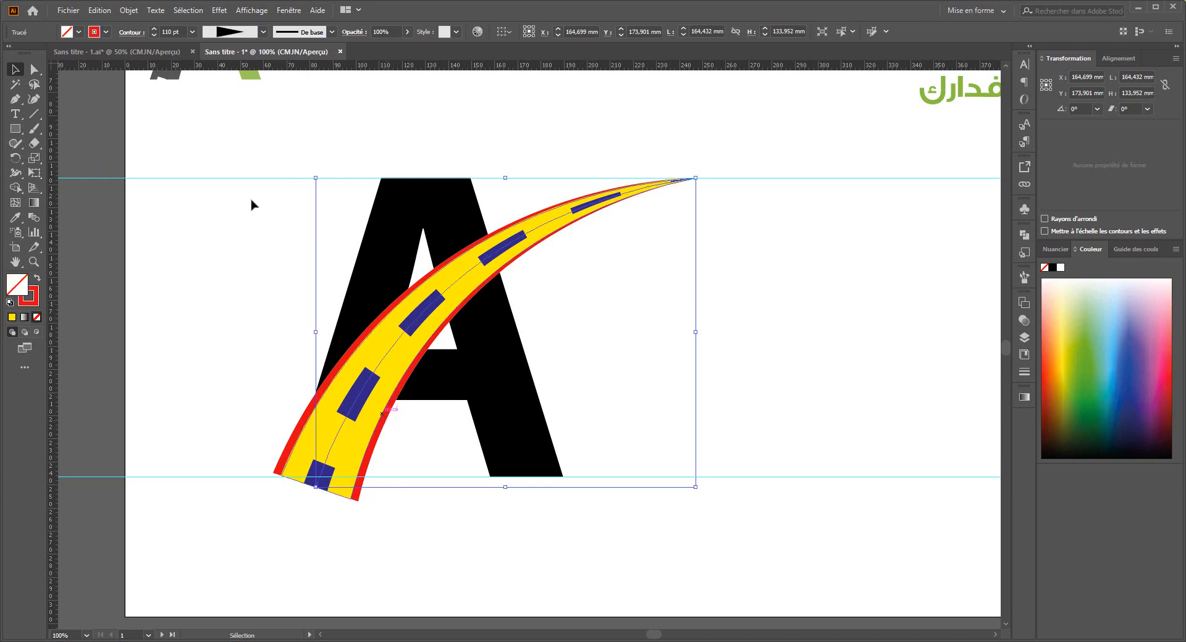
click(128, 10)
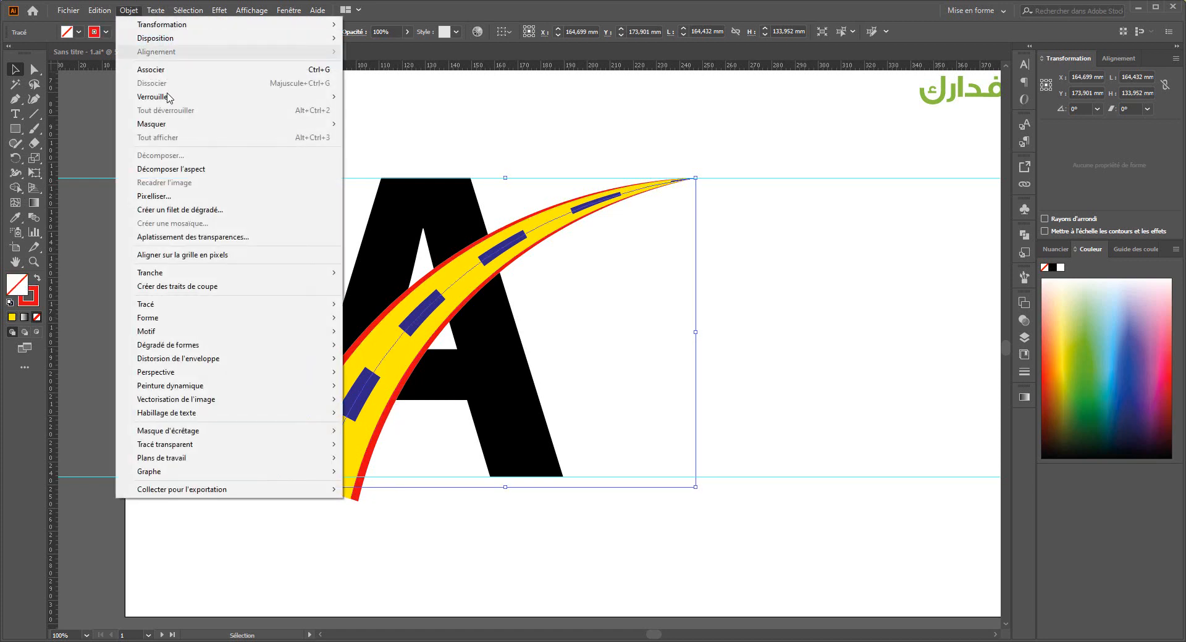
click(175, 173)
click(614, 281)
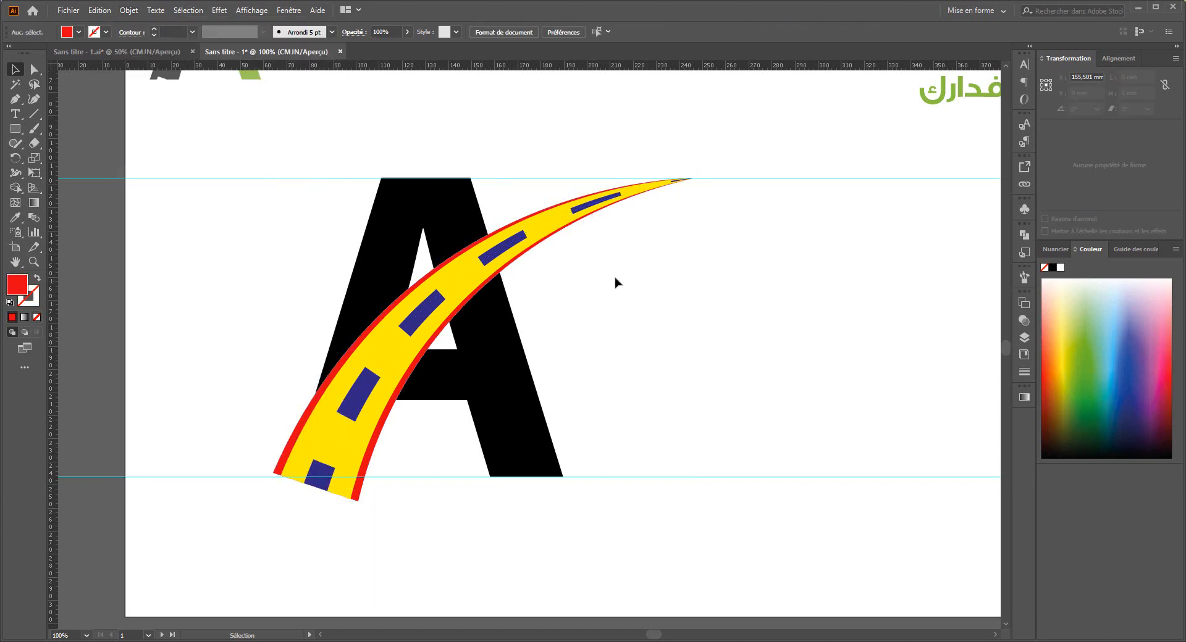
click(1026, 338)
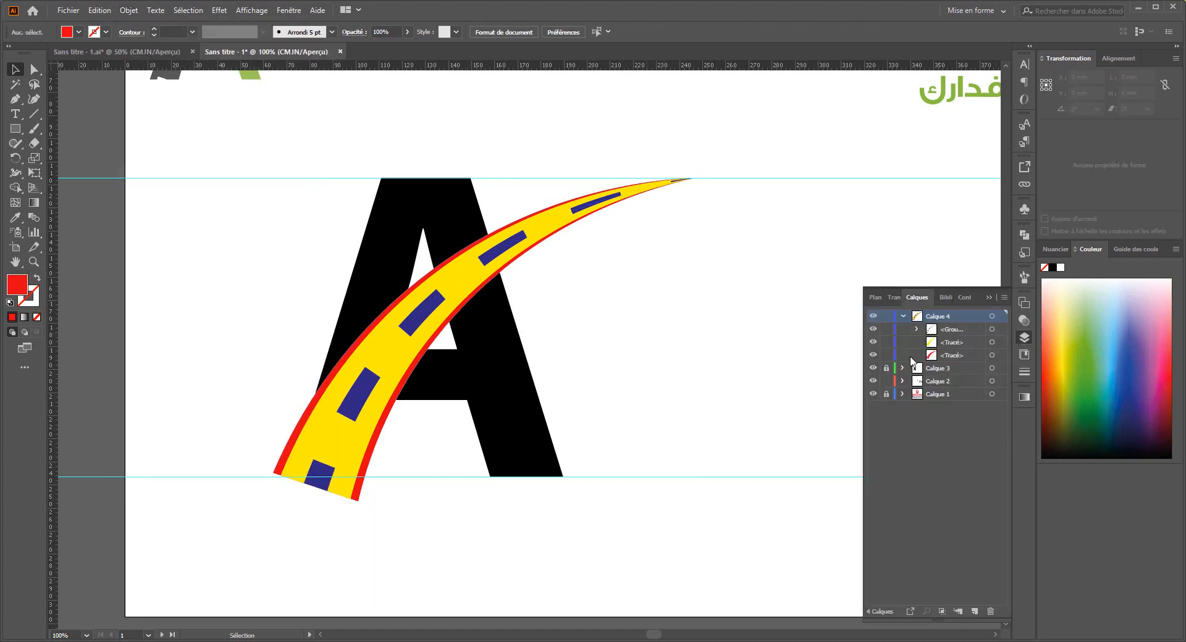
click(815, 301)
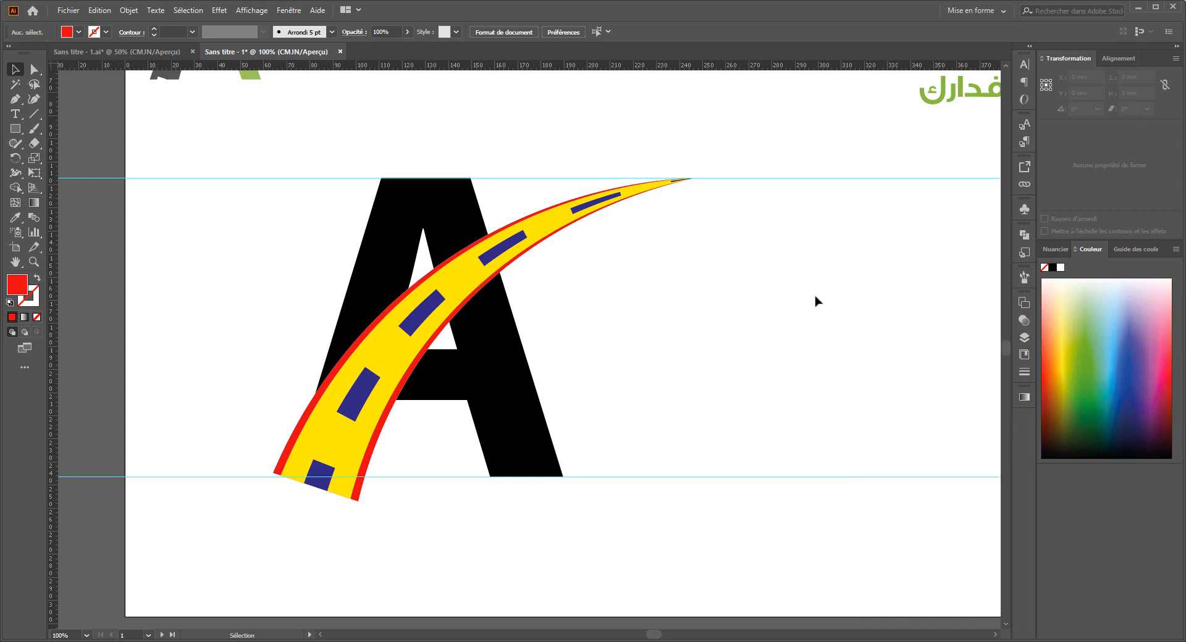
Select the letter A with the road and place a duplicate beside the artboard as a backup.
key(ctrl+minus)
scroll(735, 290, up, 2)
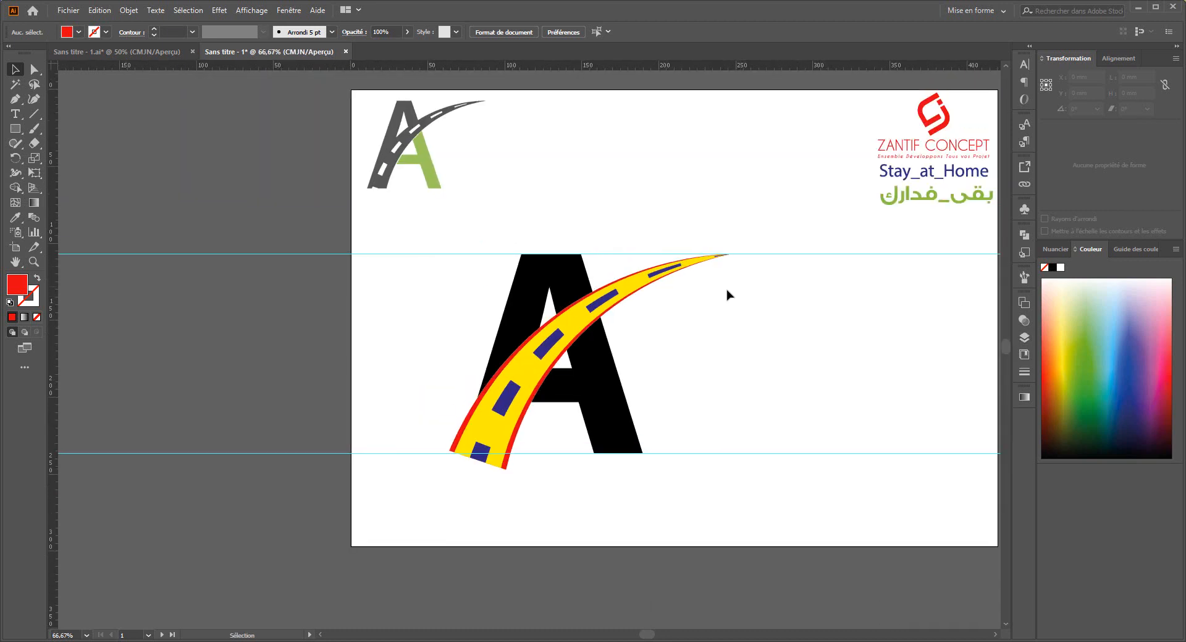
drag(735, 286, 420, 439)
drag(621, 406, 180, 416)
Select the original A and road artwork, activate the Shape Builder tool and choose a medium grey fill.
drag(771, 260, 450, 458)
scroll(446, 343, up, 1)
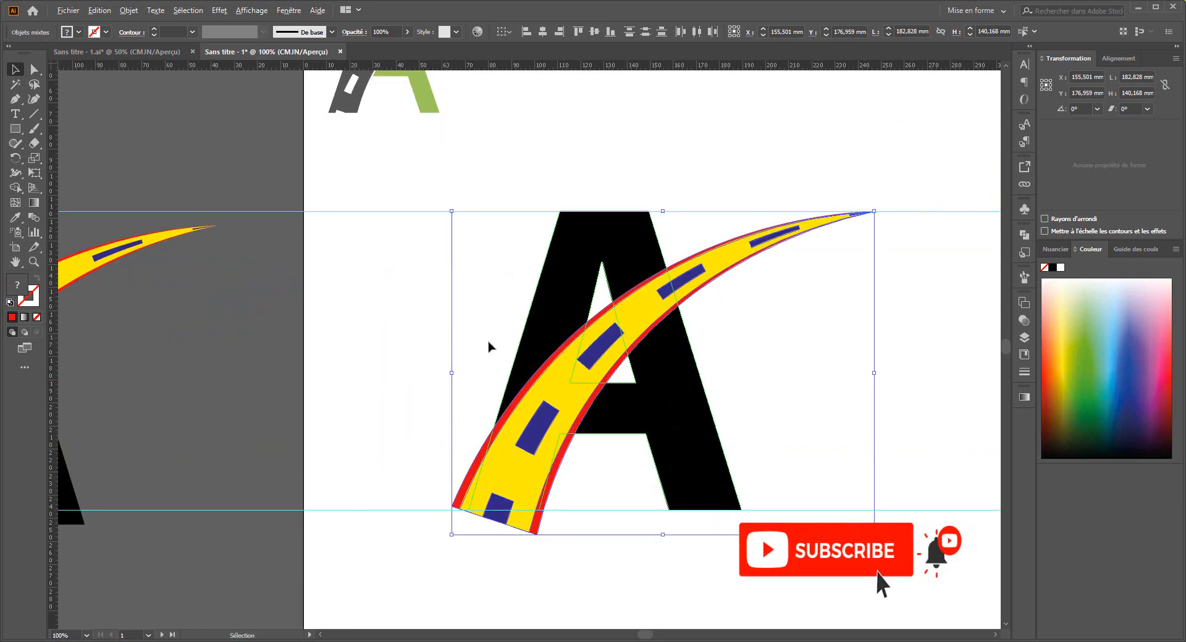
drag(498, 382, 384, 482)
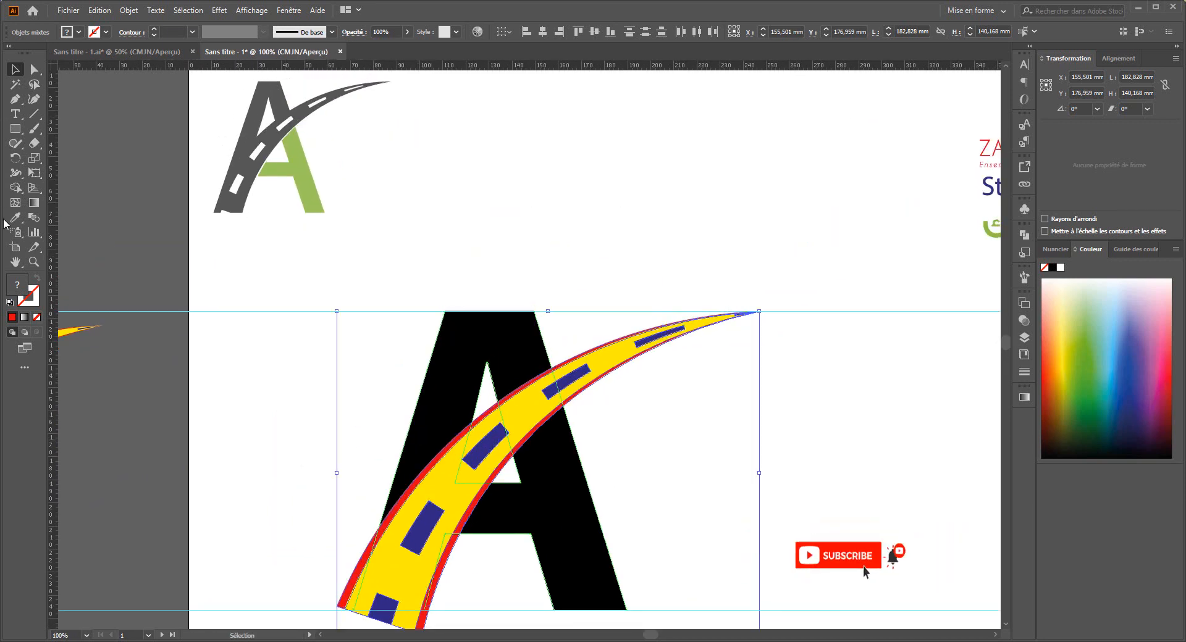
click(14, 191)
click(78, 33)
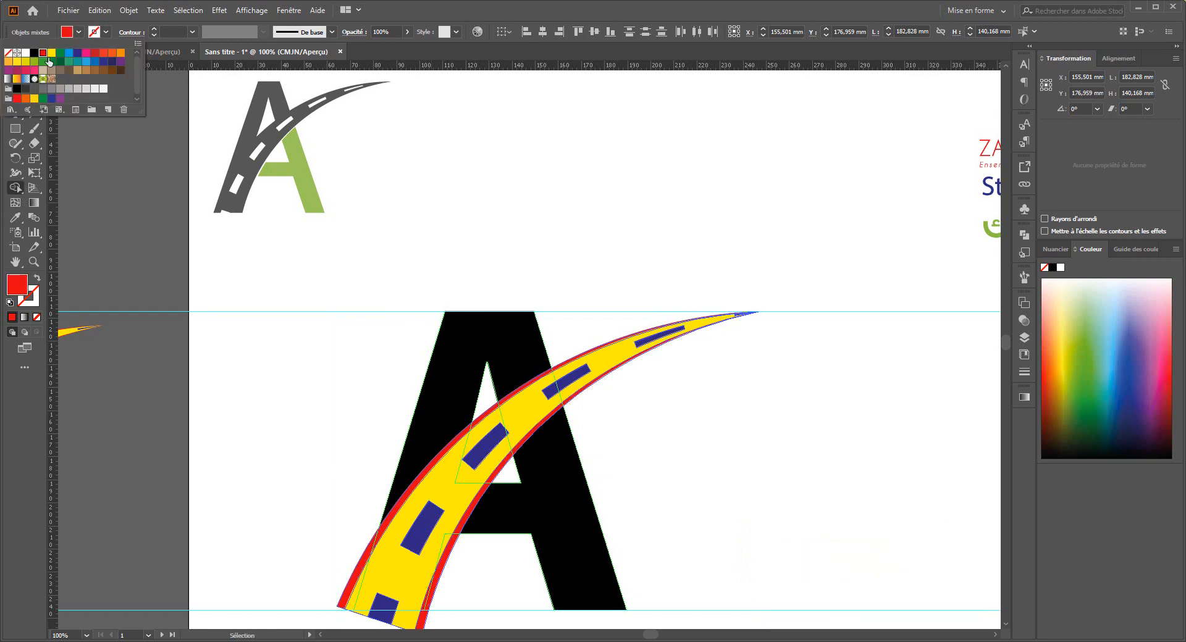
click(51, 89)
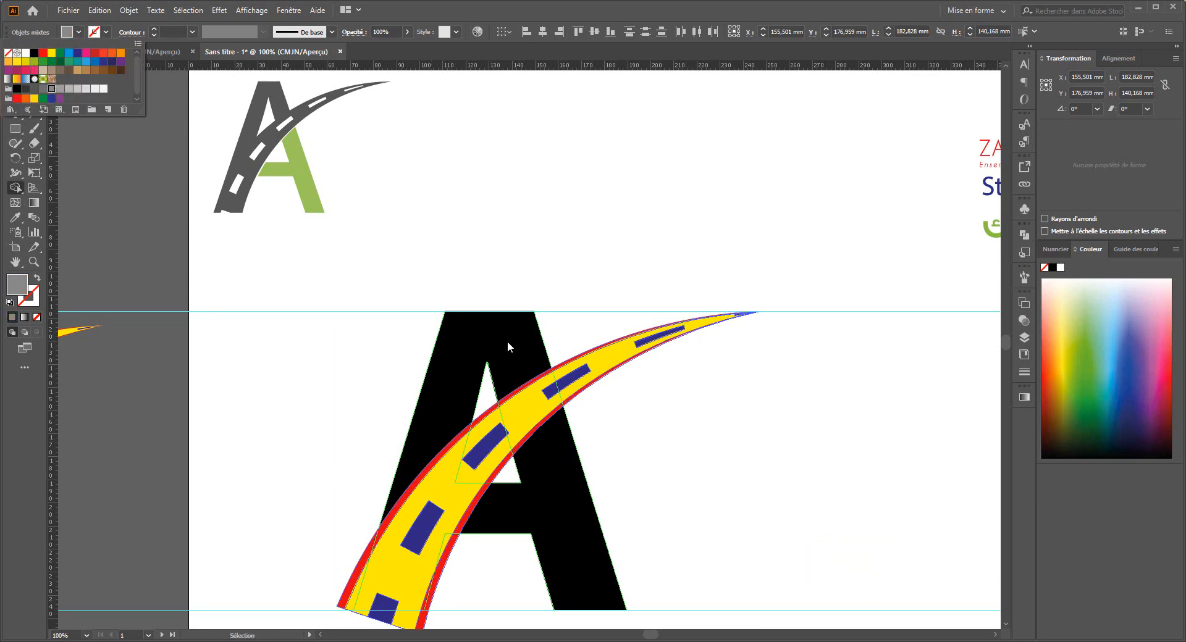
Merge the A's top, left leg and overlapping road areas into one grey shape, and fill its right leg and crossbar grey.
click(508, 343)
drag(503, 336, 522, 395)
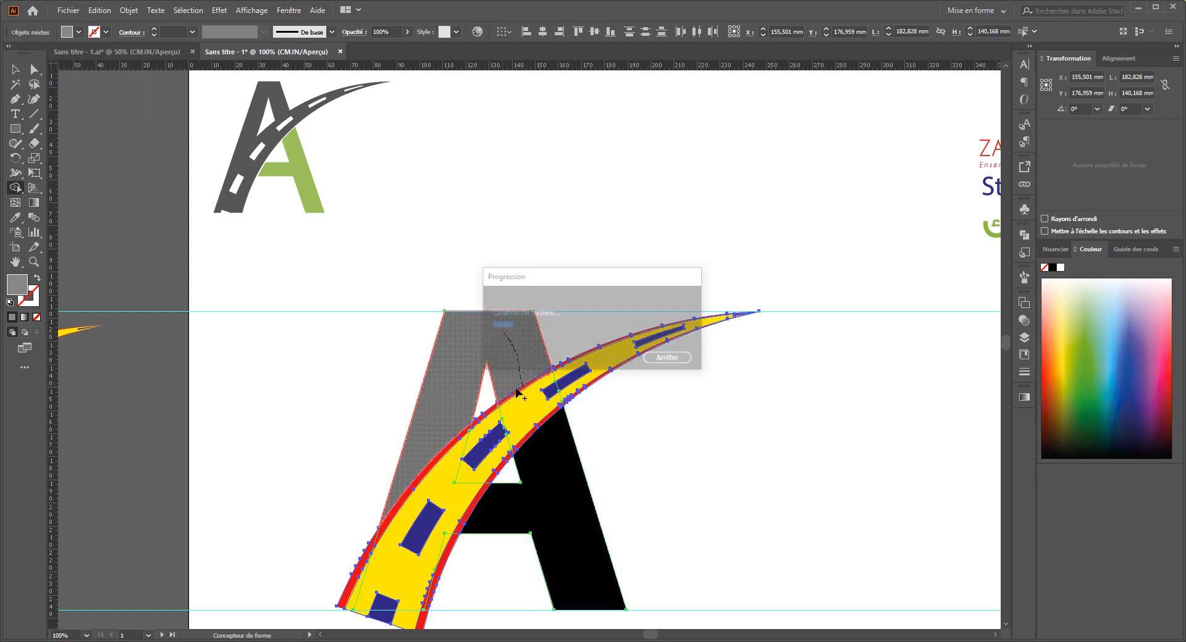
mouse_move(440, 419)
mouse_down()
mouse_move(459, 331)
mouse_move(472, 362)
mouse_up()
drag(467, 352, 422, 480)
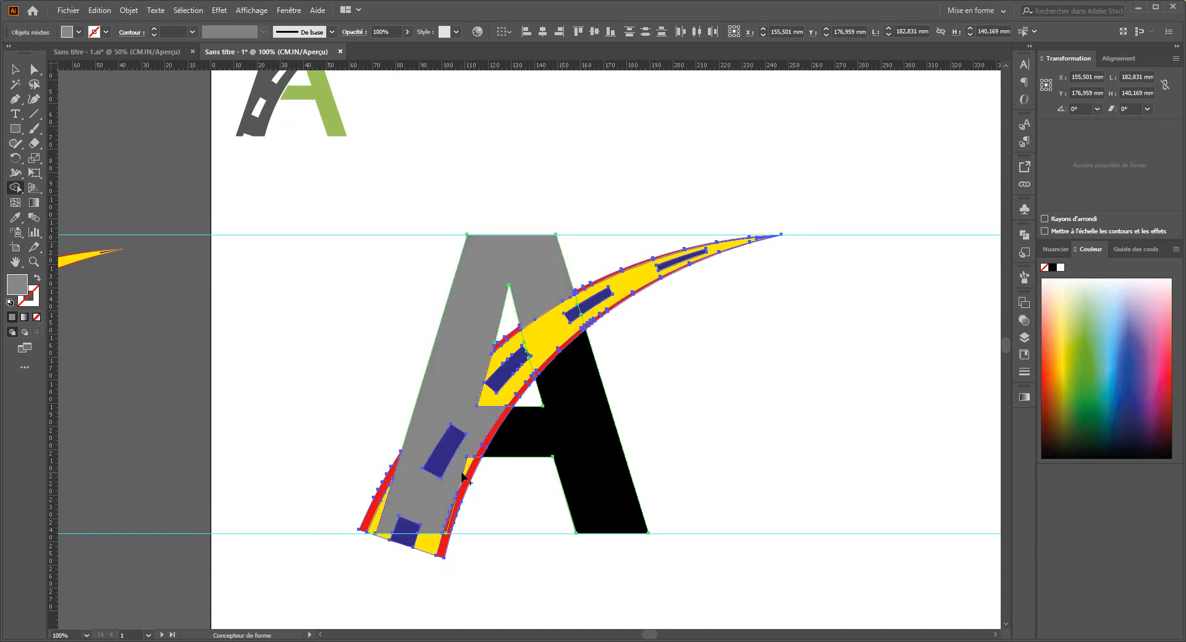
scroll(556, 426, up, 2)
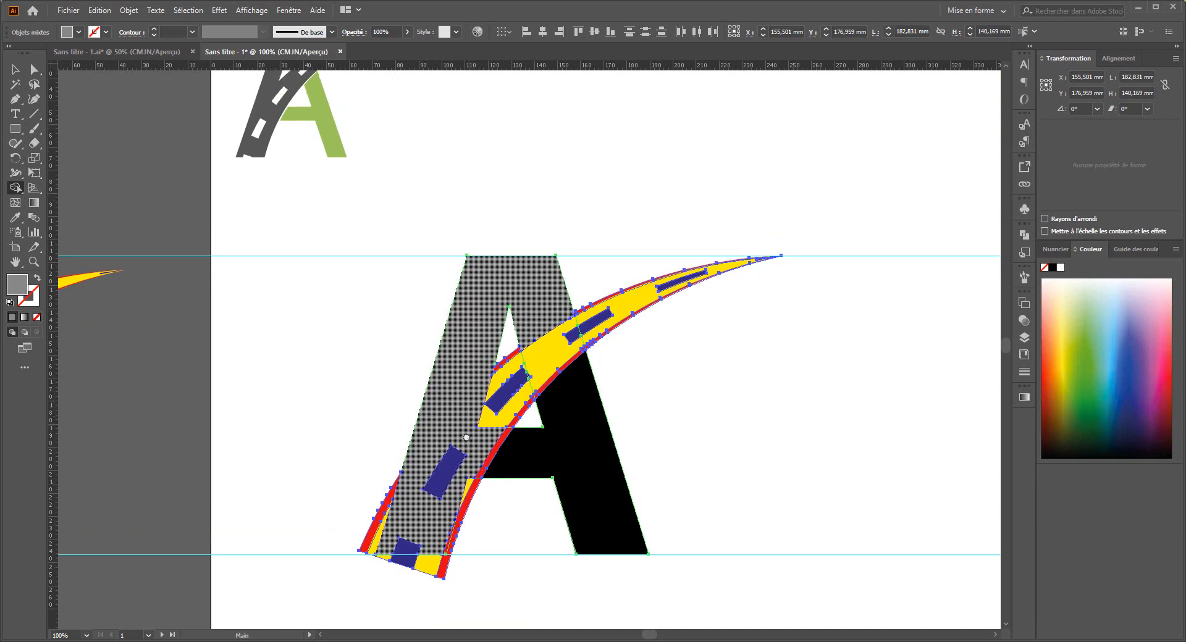
click(583, 448)
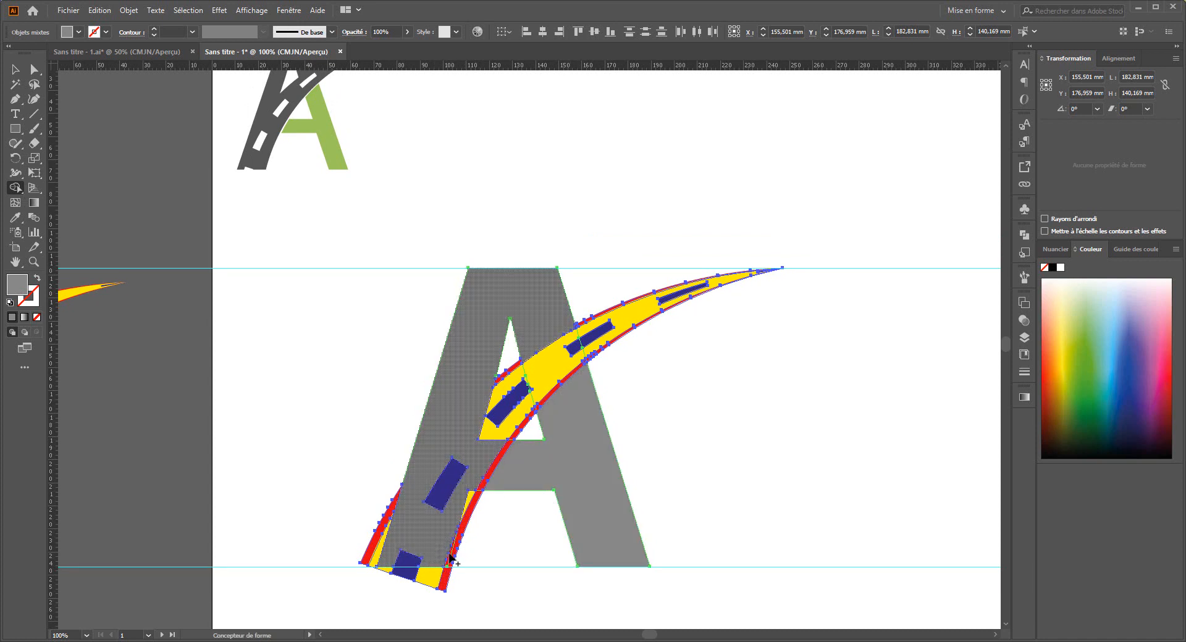
Merge the sliver at the left leg's foot and the yellow road areas across the counter out to the tip into the grey shape.
scroll(449, 559, up, 3)
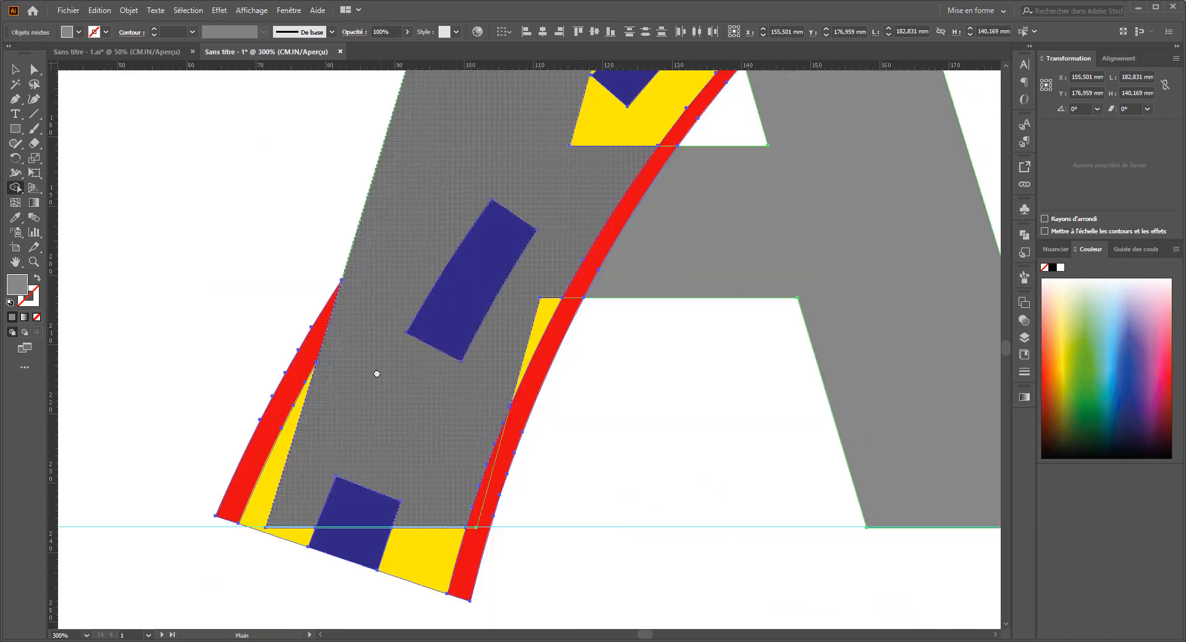
drag(376, 374, 373, 358)
mouse_move(460, 438)
mouse_down()
mouse_move(479, 465)
mouse_move(425, 483)
mouse_up()
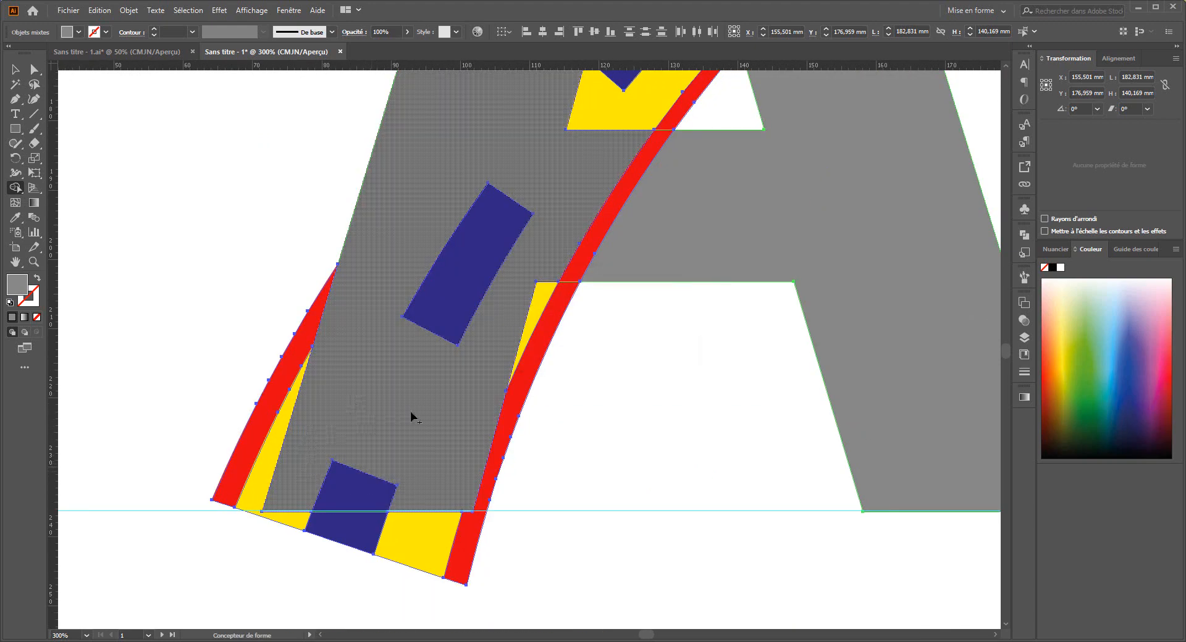
scroll(412, 400, down, 1)
scroll(448, 270, down, 1)
drag(485, 220, 378, 419)
drag(370, 449, 361, 466)
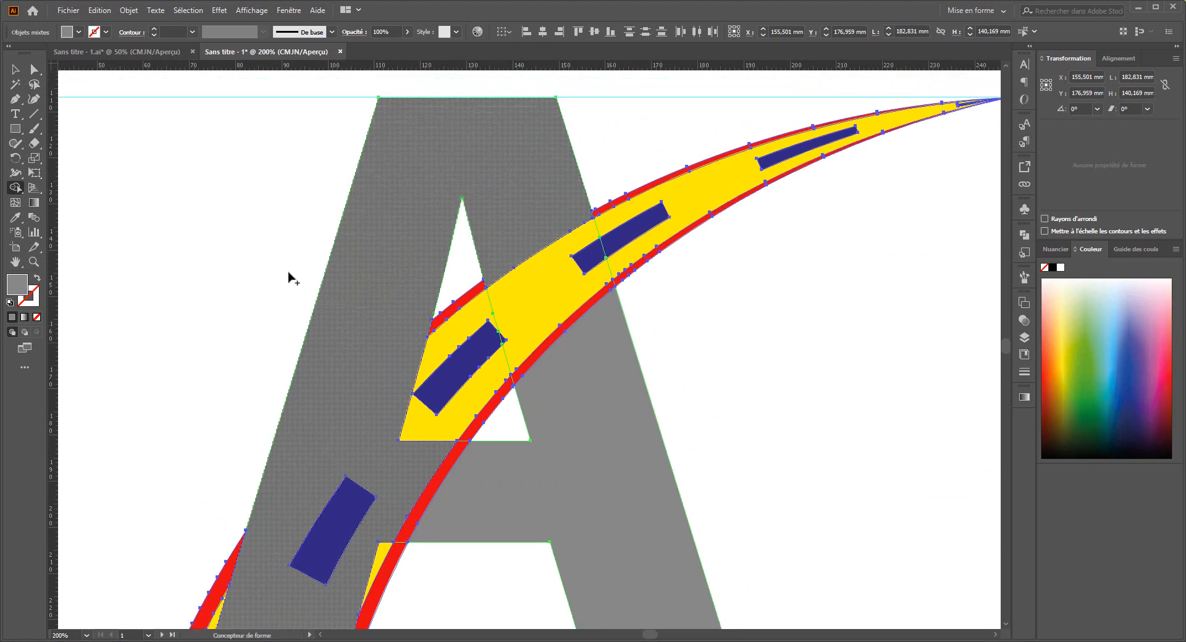
drag(412, 426, 424, 476)
mouse_move(463, 429)
mouse_down()
mouse_move(510, 344)
mouse_move(593, 321)
mouse_up()
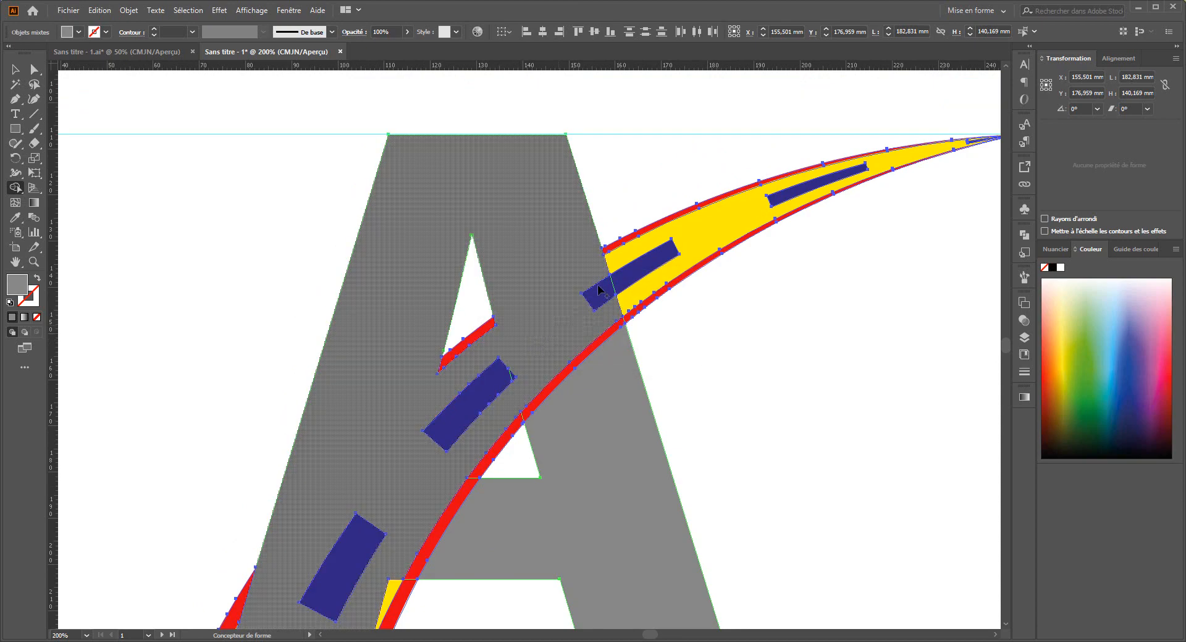
click(636, 304)
Choose a light orange fill and apply it with the Shape Builder to the two lowest lane dashes inside the left leg.
drag(514, 425, 673, 146)
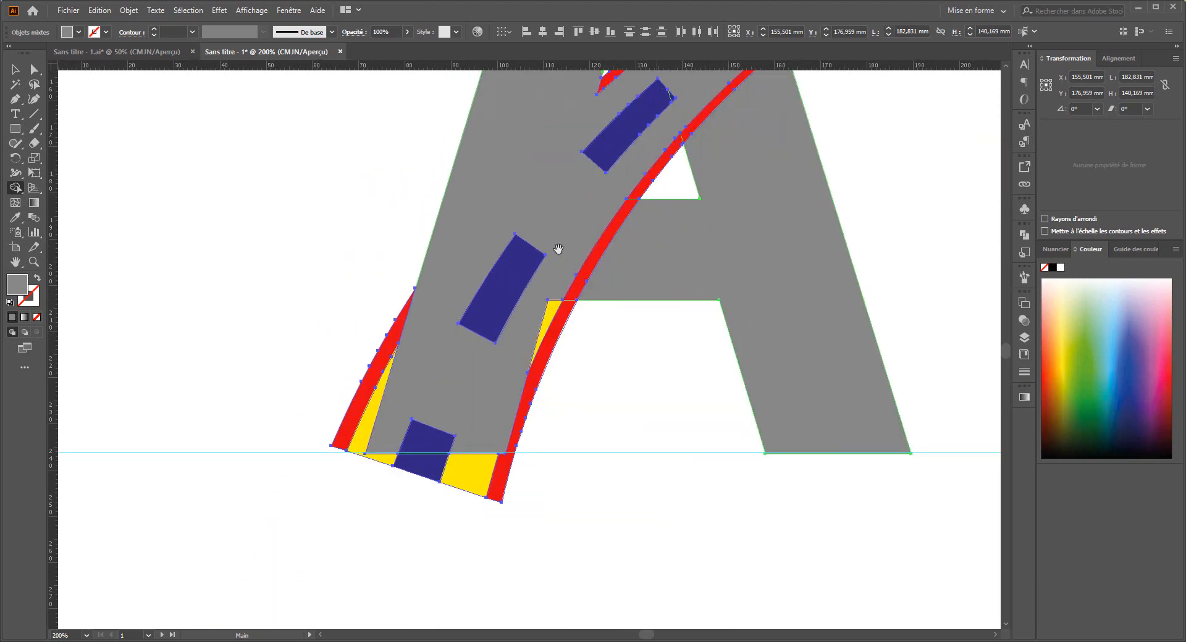
drag(505, 362, 494, 384)
drag(515, 320, 516, 319)
click(79, 32)
click(70, 58)
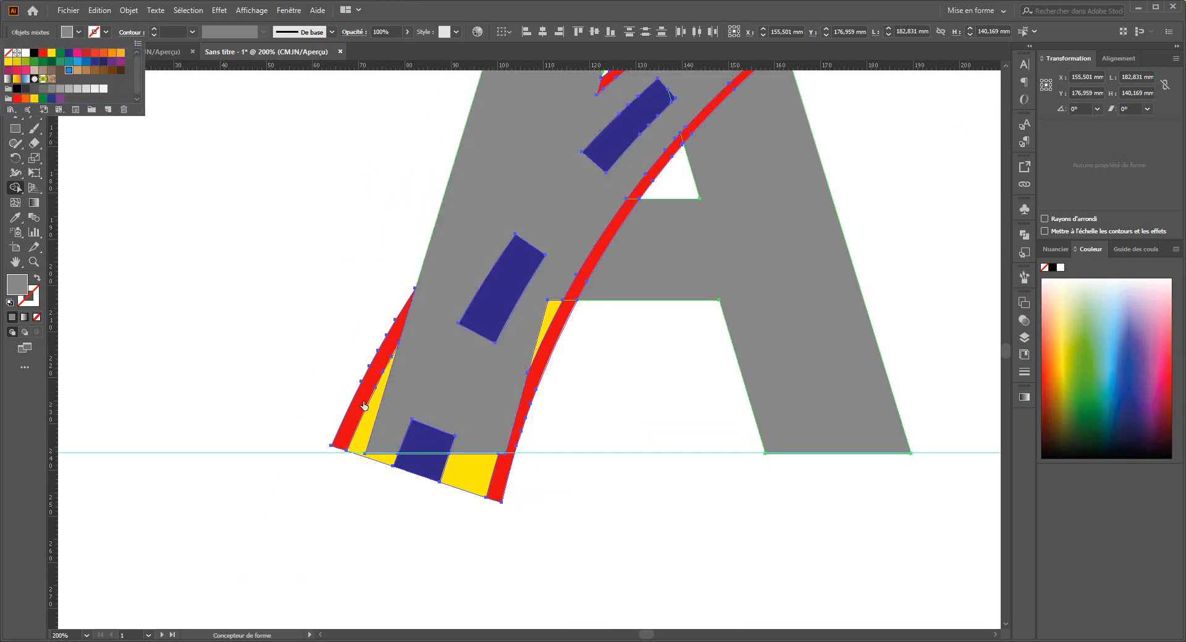
click(435, 446)
click(79, 32)
click(121, 53)
click(402, 439)
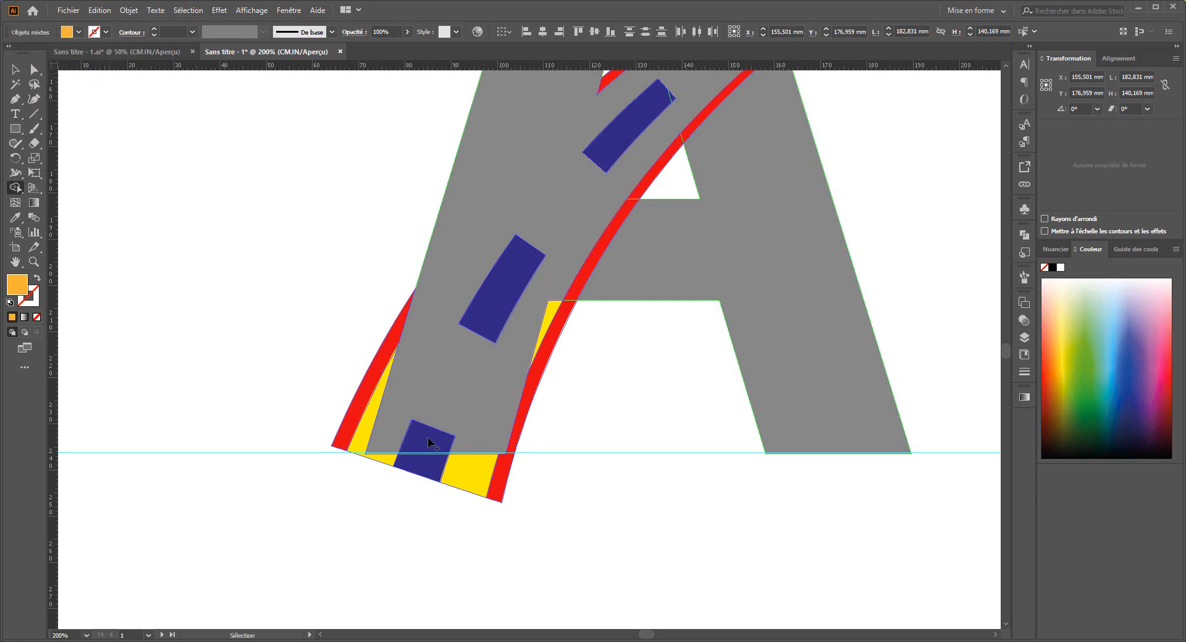
click(425, 440)
drag(500, 291, 519, 267)
Merge the split pieces of the remaining lane dashes and fill every dash up to the road's tip with the light orange.
key(space)
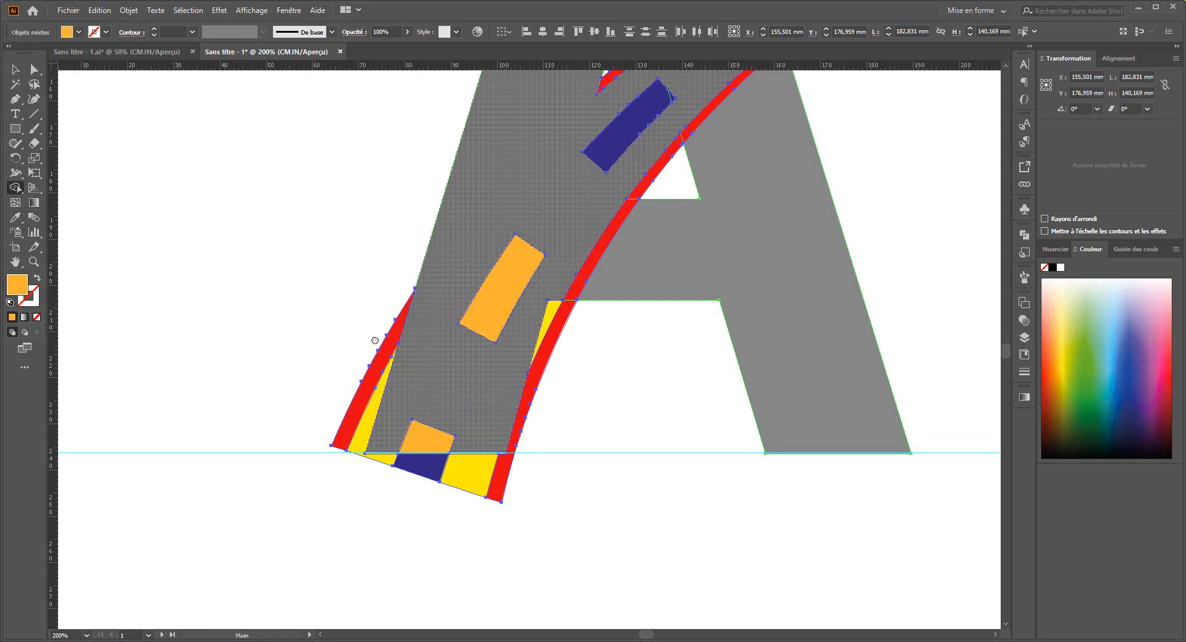
drag(597, 151, 392, 309)
drag(437, 270, 463, 253)
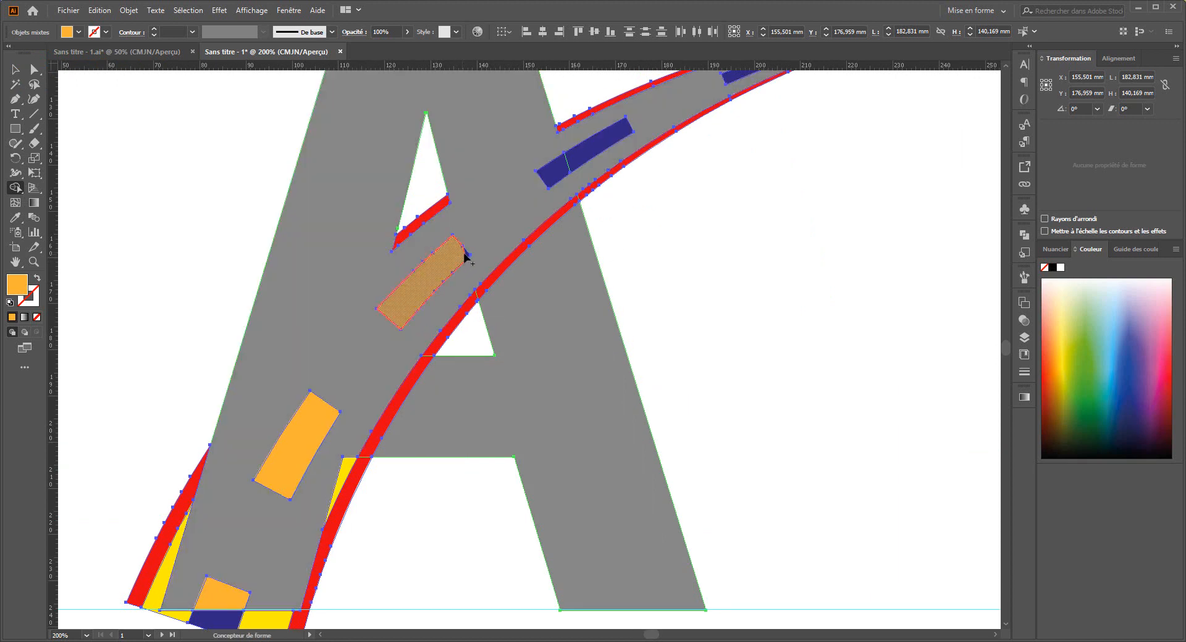
key(space)
mouse_move(597, 171)
mouse_down()
mouse_move(423, 272)
mouse_move(436, 253)
mouse_up()
scroll(466, 238, up, 1)
scroll(635, 139, up, 2)
key(space)
mouse_move(635, 138)
mouse_down()
mouse_move(335, 280)
mouse_move(396, 256)
mouse_up()
key(space)
drag(524, 252, 52, 385)
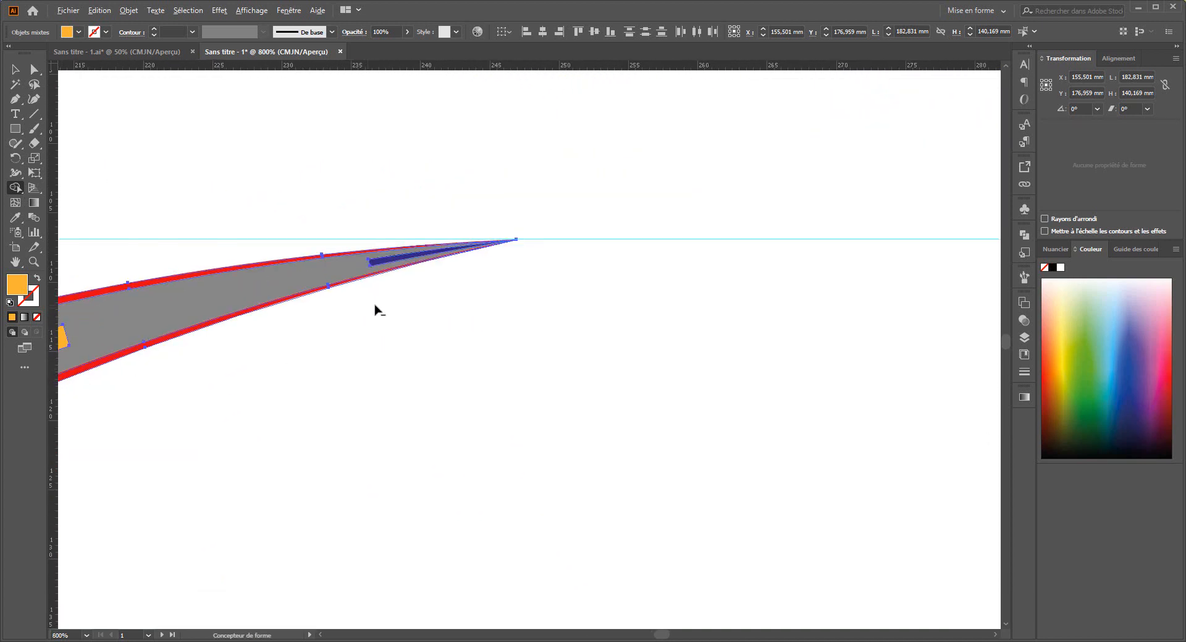
scroll(376, 305, up, 3)
click(458, 191)
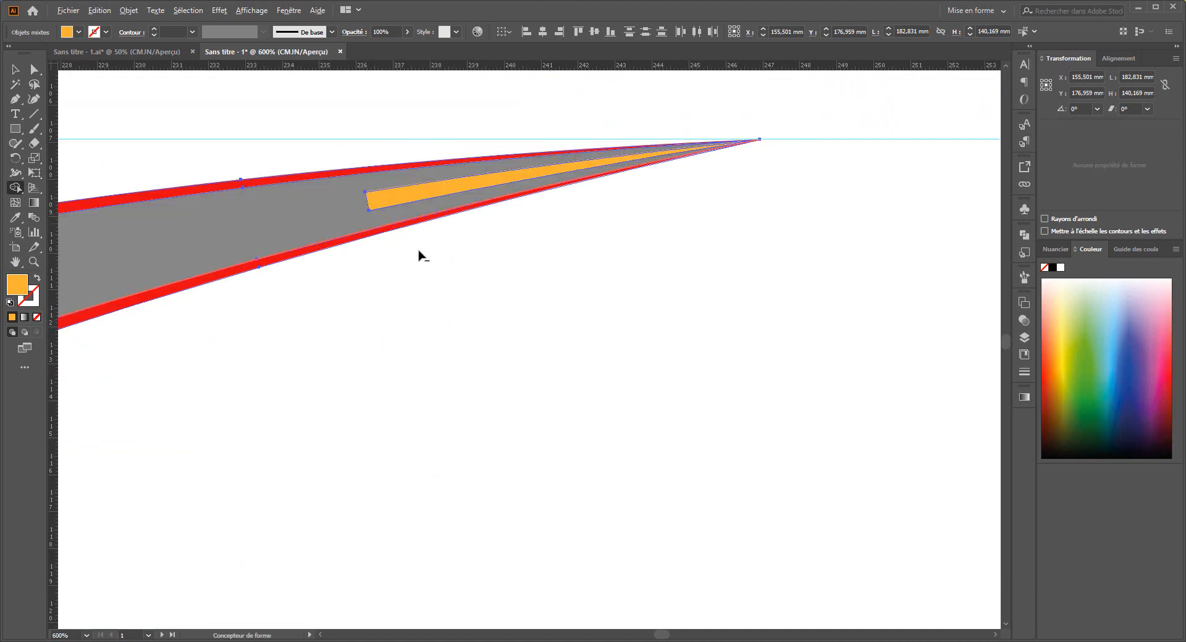
Merge the red pieces along the road's lower edge, from the tip down to the crossbar, into one orange strip.
scroll(418, 254, down, 3)
key(space)
key(space)
drag(315, 444, 784, 289)
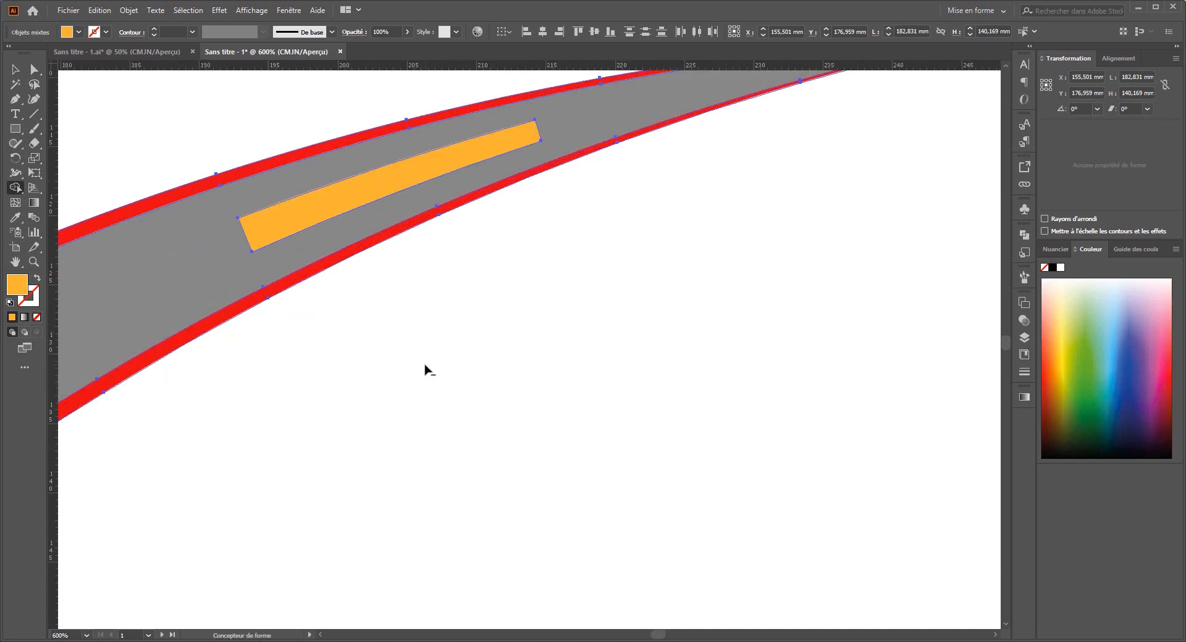
scroll(424, 366, down, 1)
scroll(361, 434, down, 2)
key(space)
drag(406, 444, 685, 244)
drag(435, 436, 388, 425)
key(space)
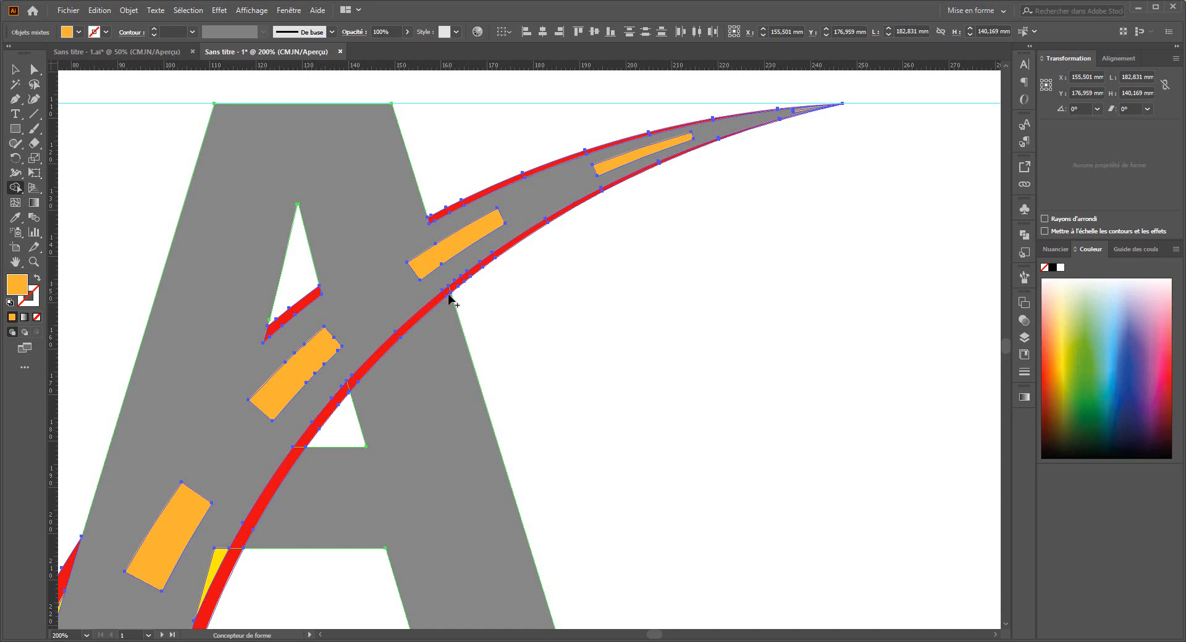
mouse_move(456, 296)
mouse_down()
mouse_move(346, 389)
mouse_move(286, 479)
mouse_up()
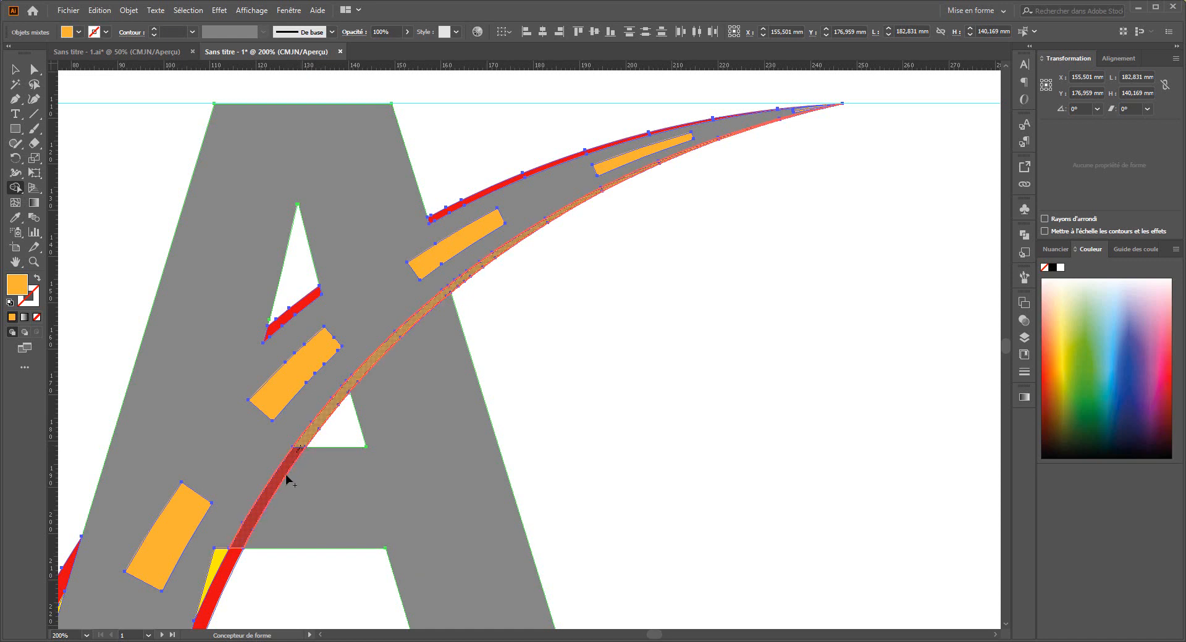
Merge the leftover red, yellow and blue road pieces around the A's left foot into orange shapes.
key(space)
drag(301, 409, 397, 256)
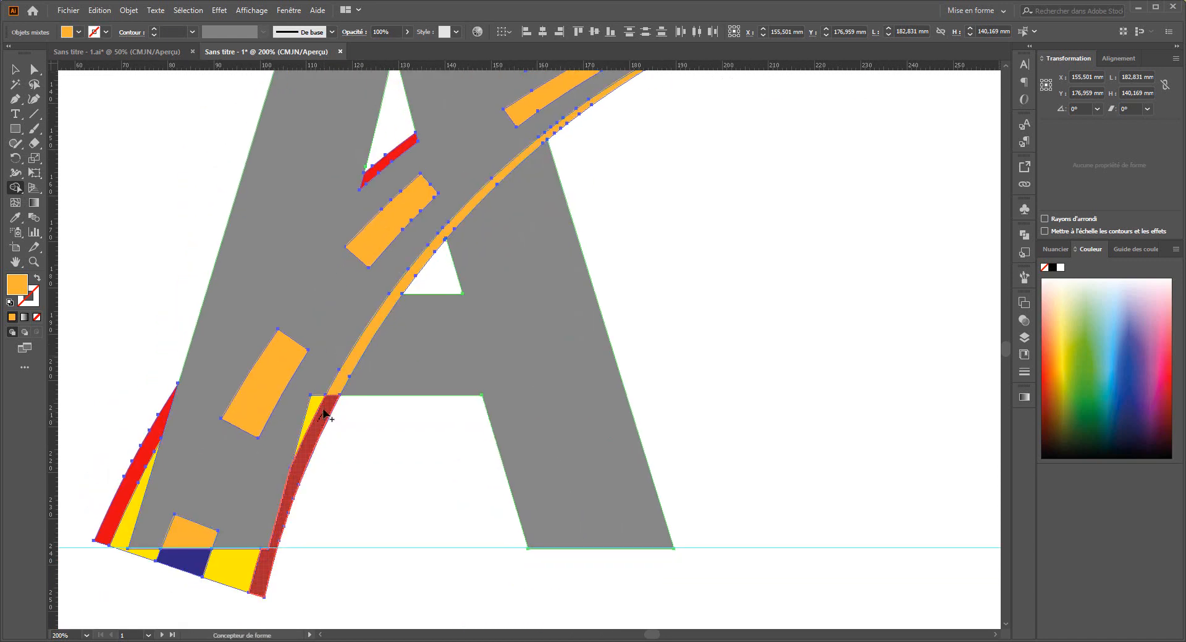
drag(320, 408, 291, 476)
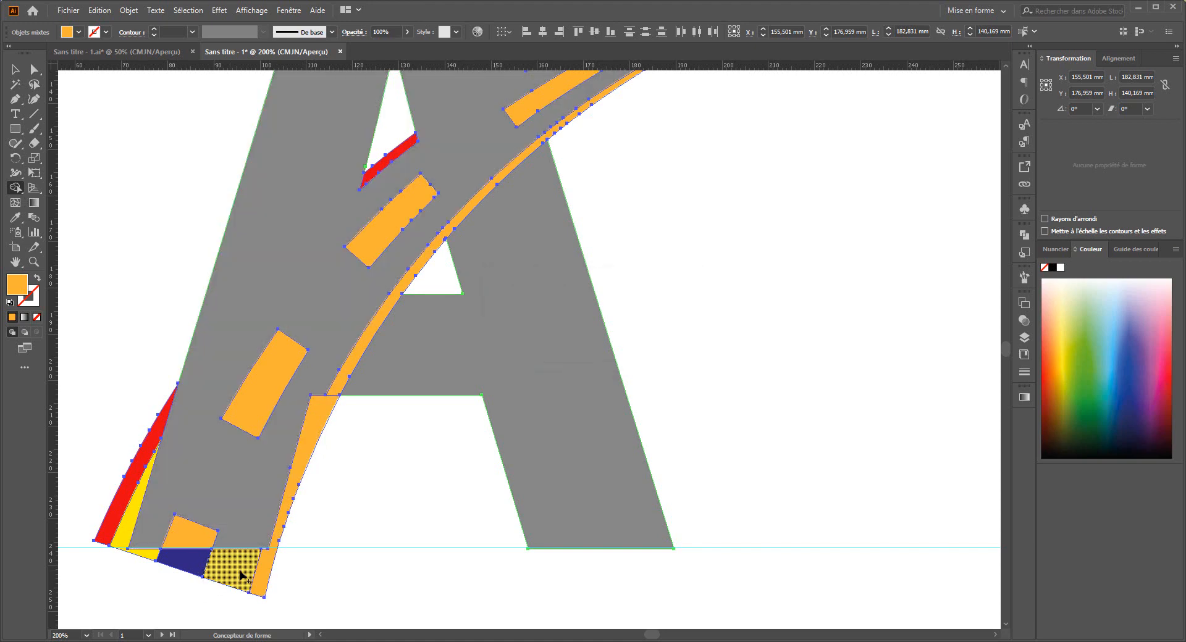
mouse_move(260, 565)
mouse_down()
mouse_move(192, 569)
mouse_move(110, 524)
mouse_up()
scroll(315, 377, down, 2)
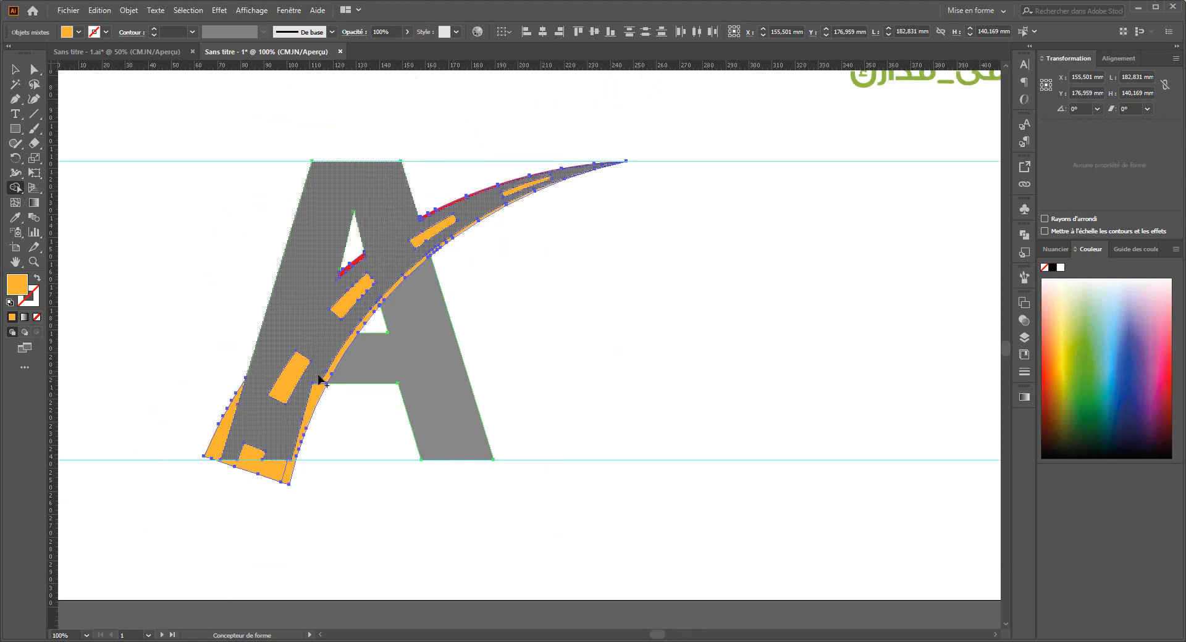
Delete the red pieces along the road's upper edge and the orange lane dashes with the Selection tool.
click(15, 70)
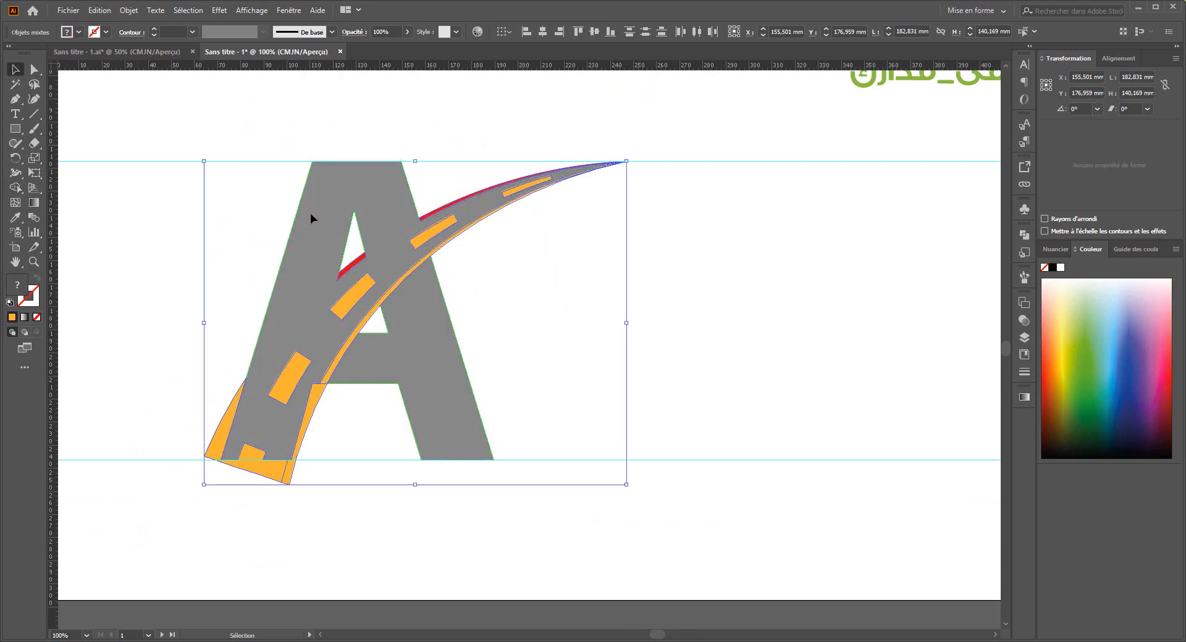
click(735, 342)
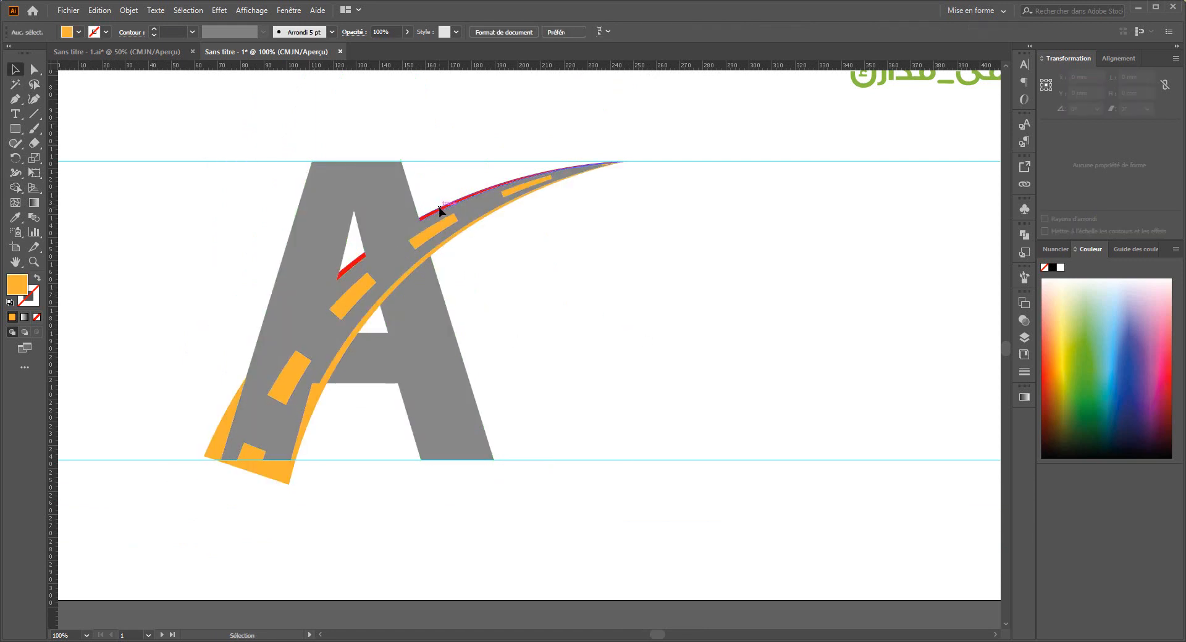
click(439, 212)
key(Delete)
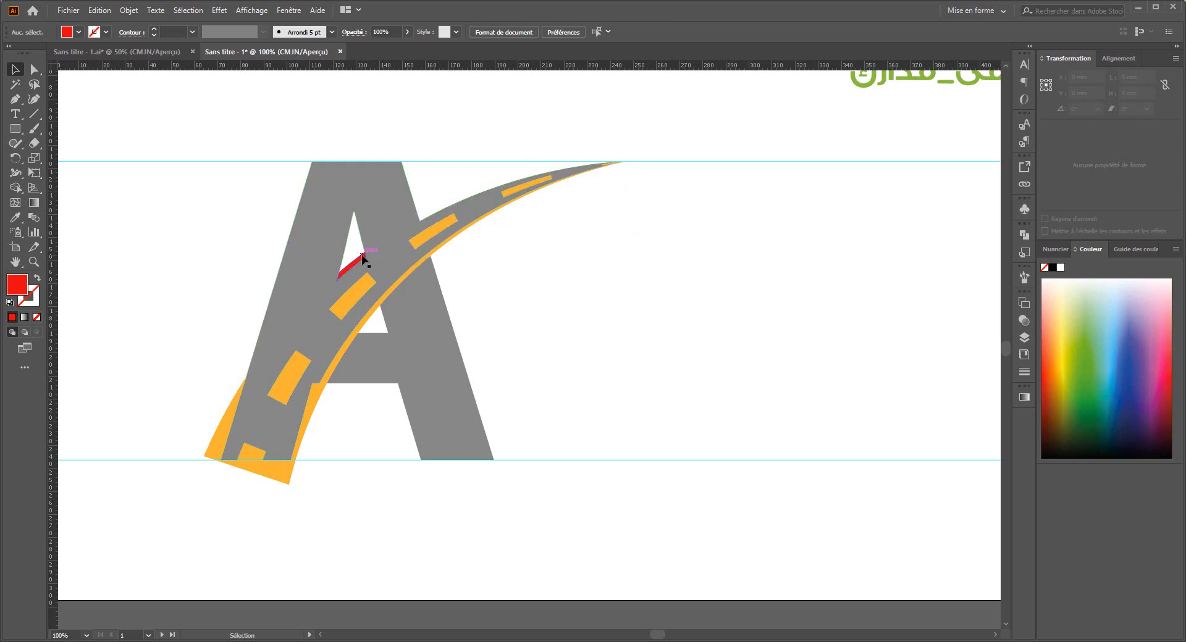
click(359, 290)
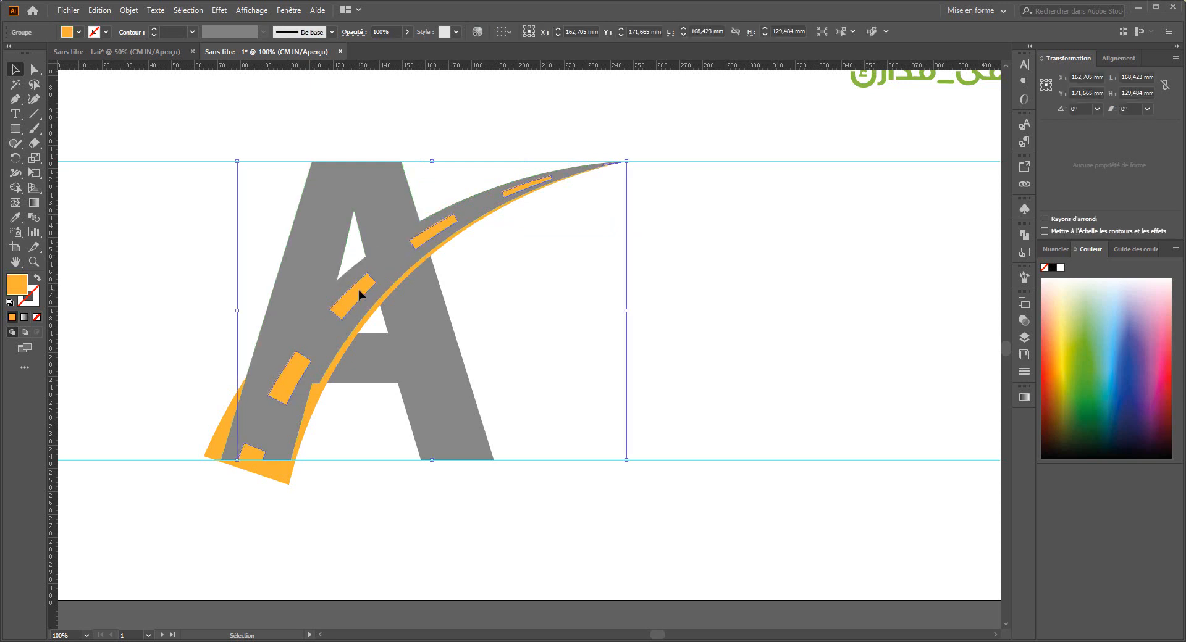
key(Delete)
Delete the orange leftovers around the A's left foot and the curved orange strip along the road's lower edge.
click(266, 474)
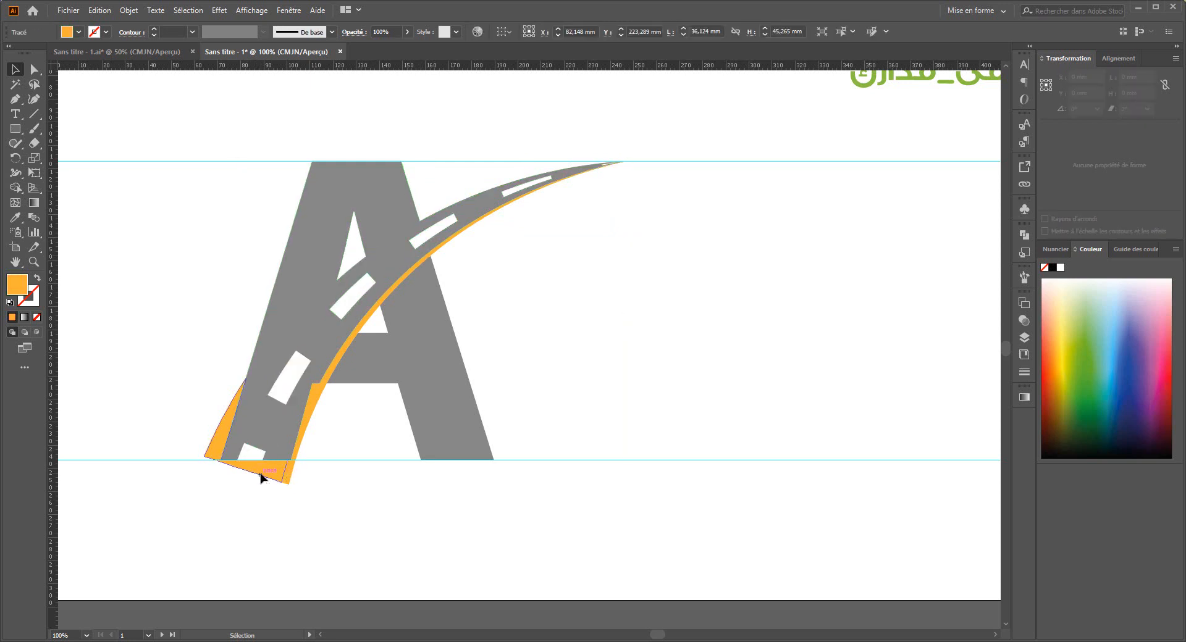
key(Delete)
click(286, 477)
key(Delete)
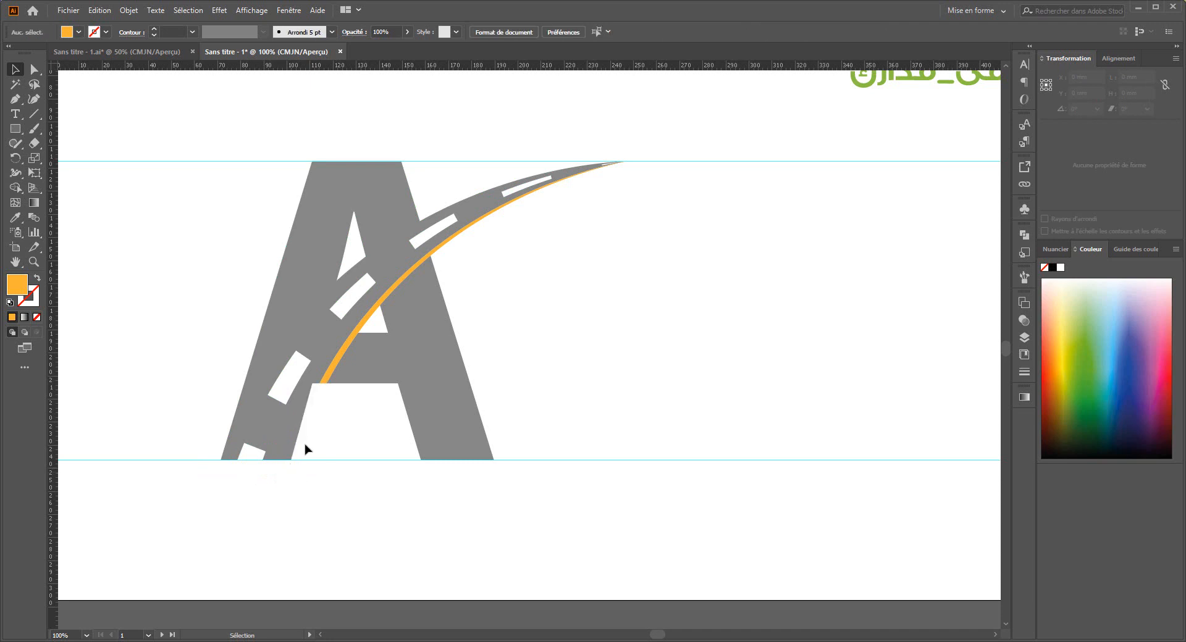
click(321, 384)
key(Delete)
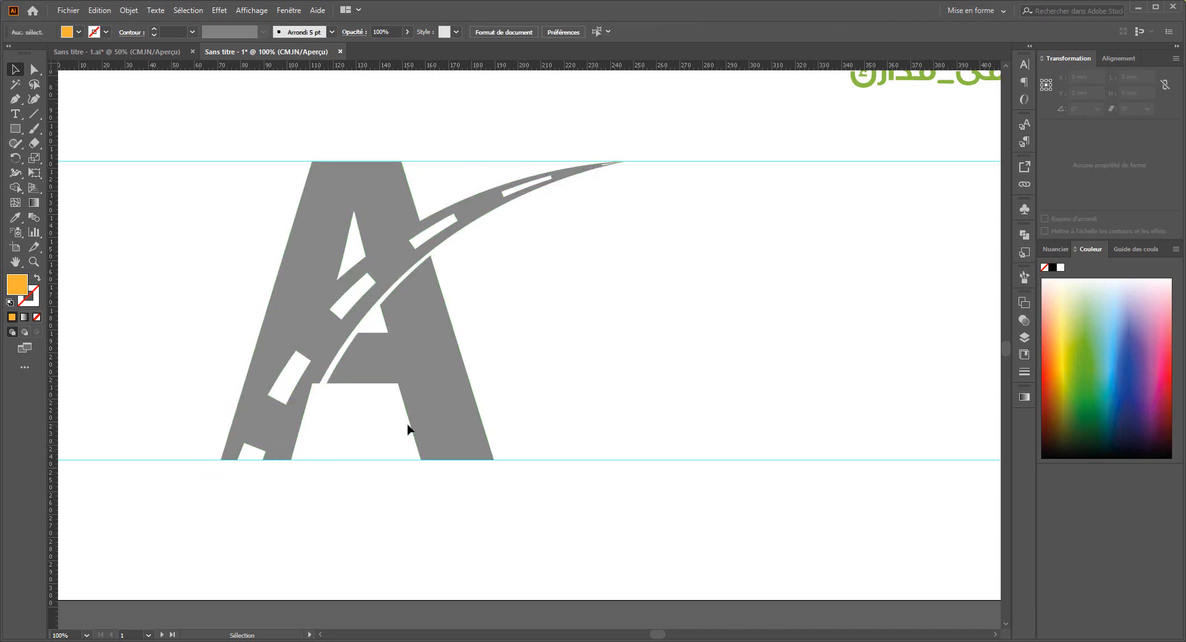
Ungroup the grey A and road artwork and clear the selection.
scroll(414, 377, down, 2)
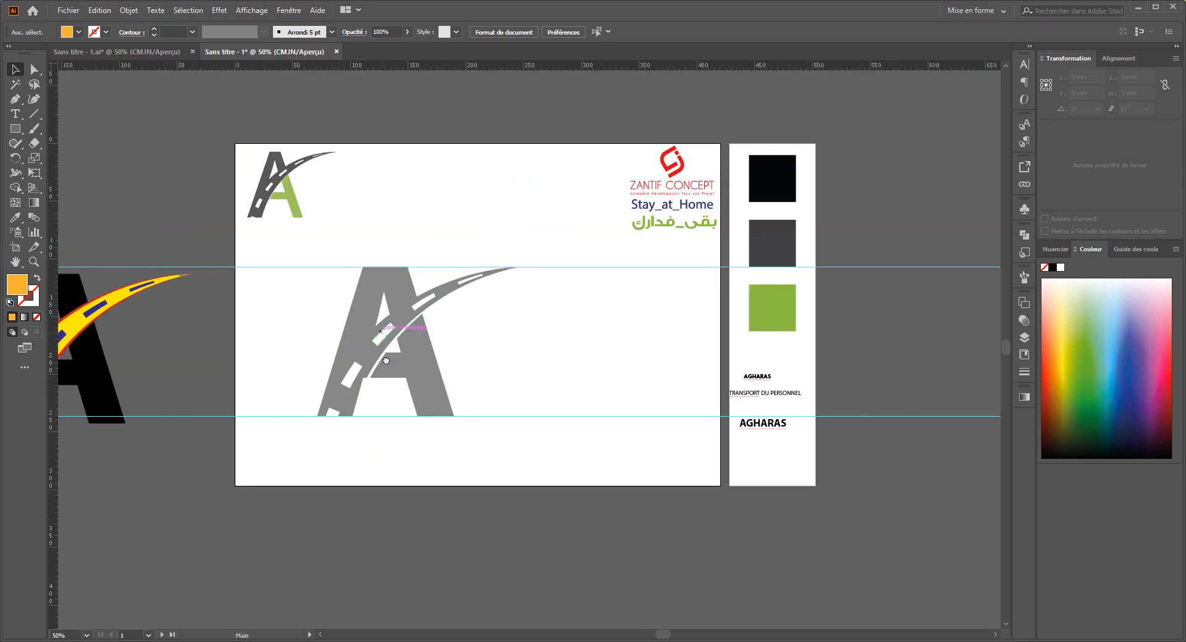
drag(384, 340, 398, 378)
scroll(491, 386, up, 1)
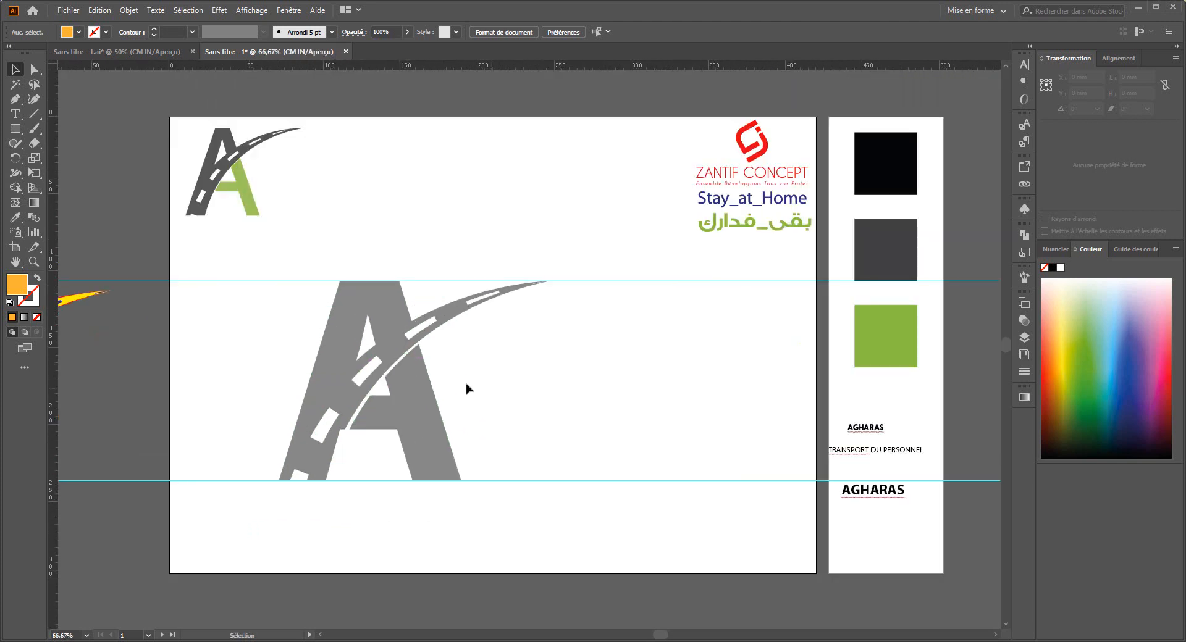
scroll(475, 395, left, 2)
click(526, 421)
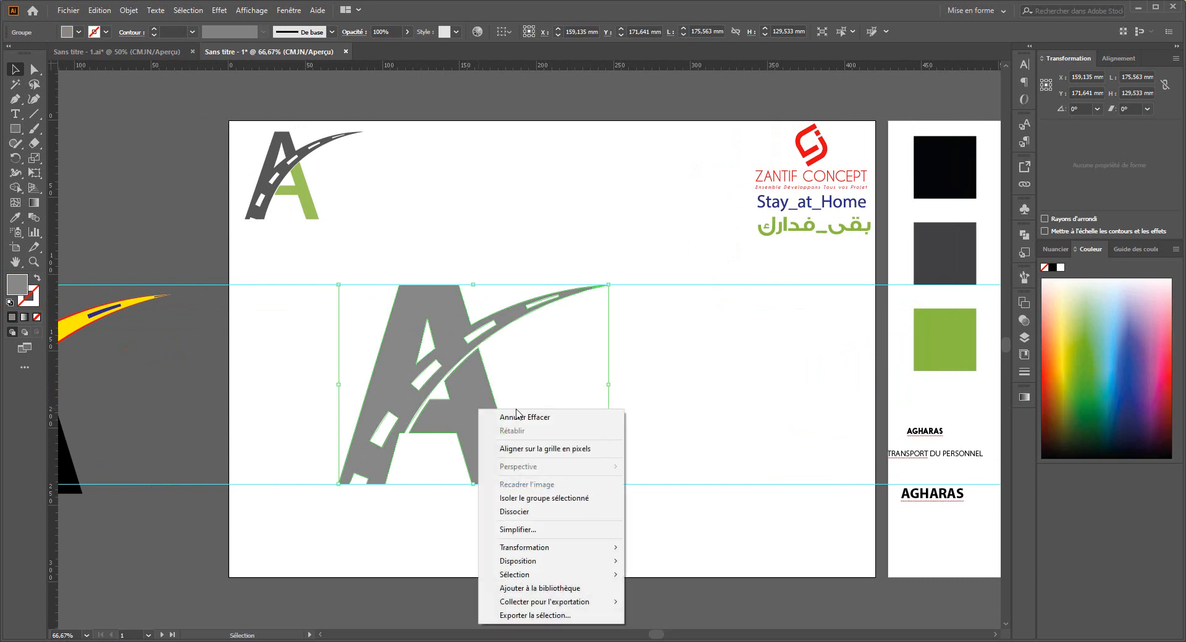
right_click(574, 426)
click(556, 512)
click(670, 352)
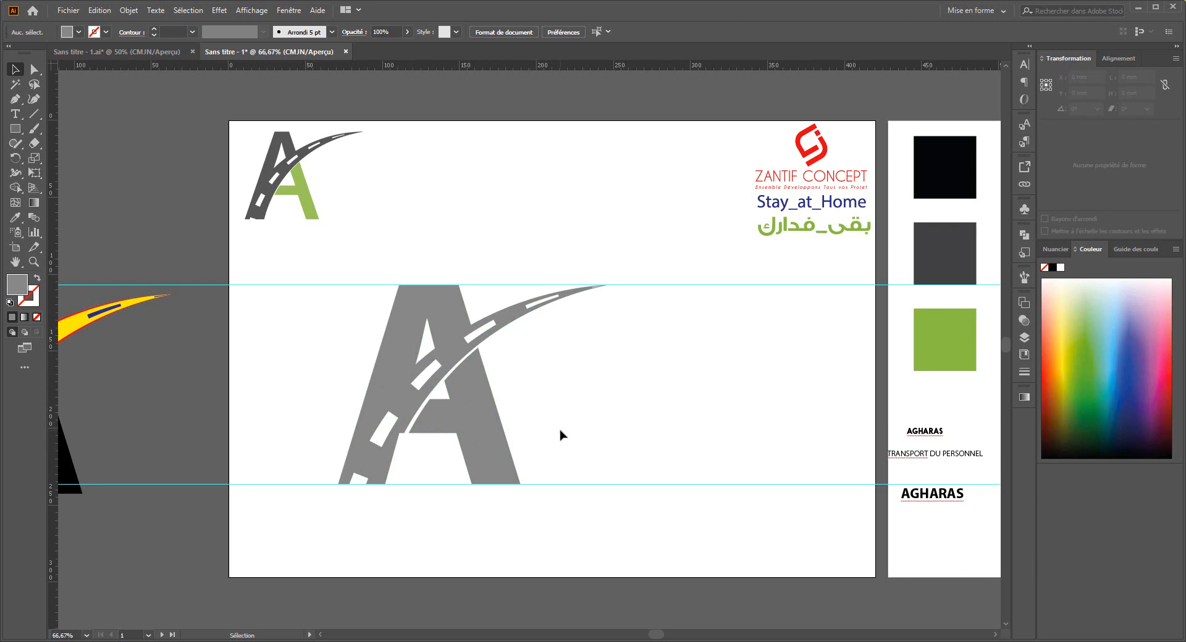
Delete the two horizontal guides framing the A.
drag(553, 440, 494, 344)
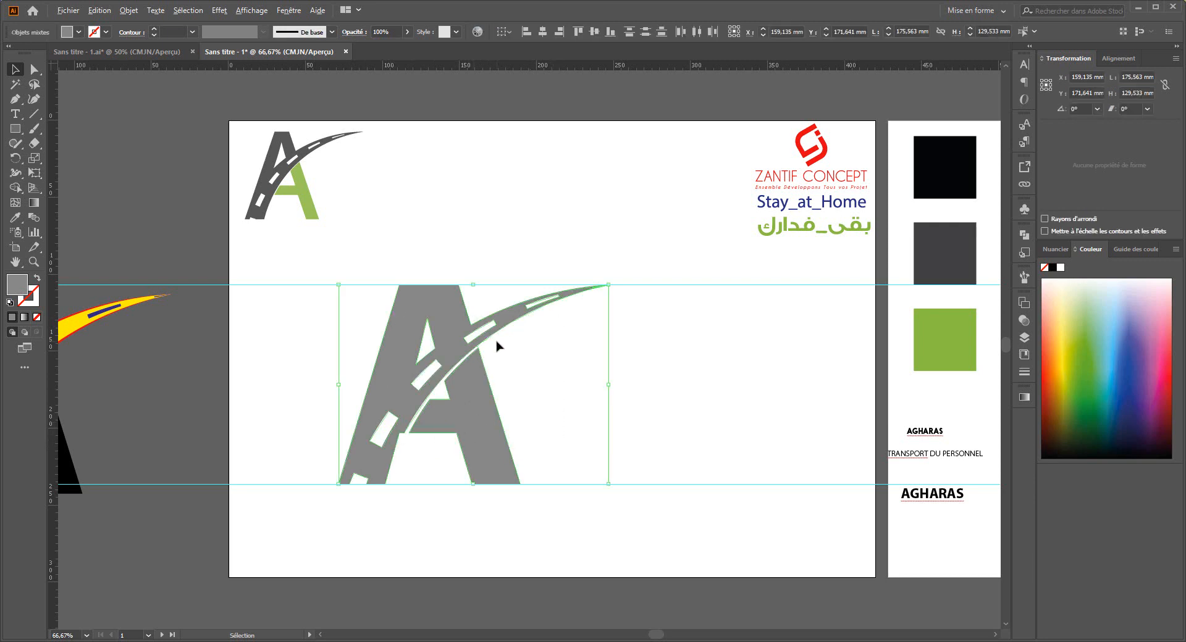
scroll(495, 344, up, 1)
drag(735, 228, 822, 583)
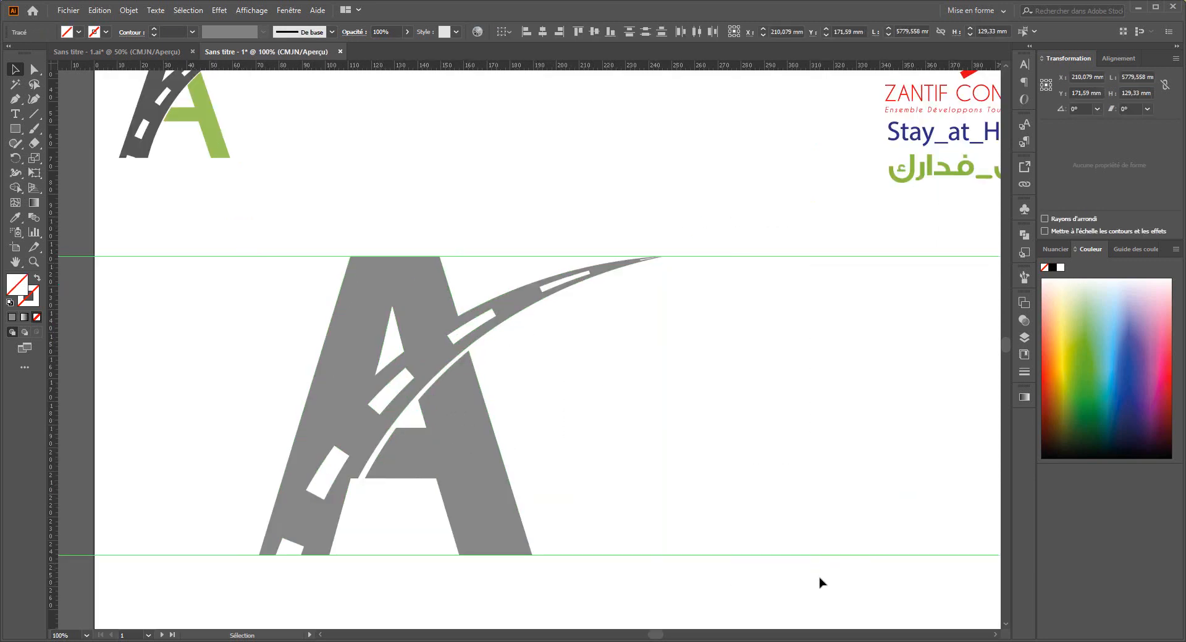
key(Delete)
scroll(586, 503, down, 2)
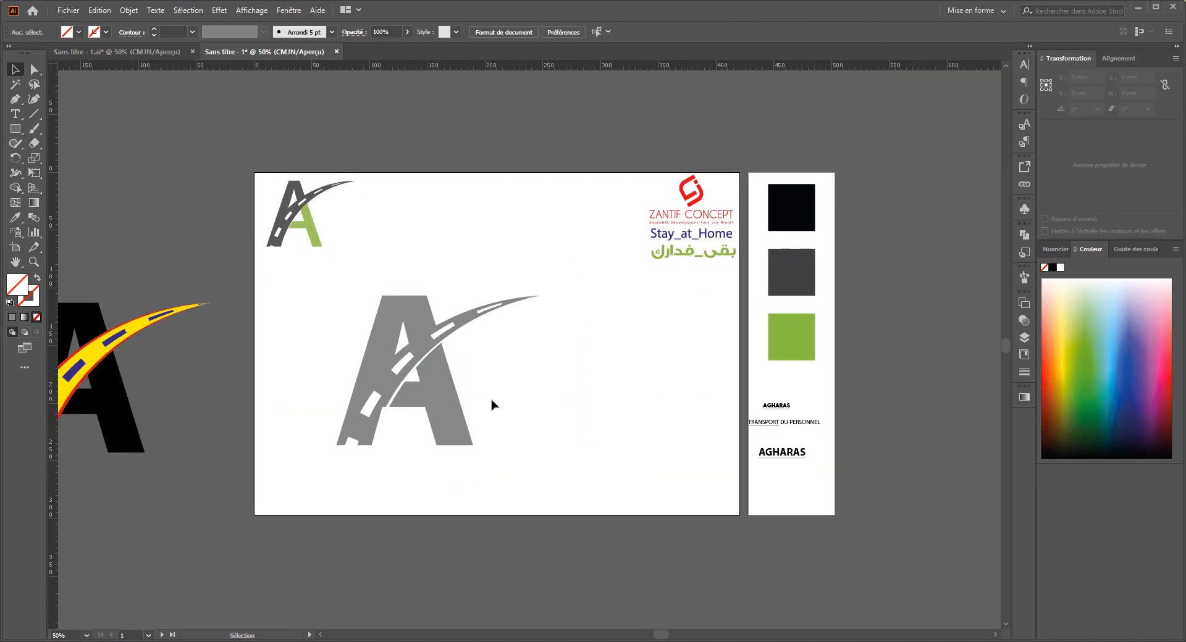
Scale the whole grey A and road artwork down to about 90 × 66 mm and place it near the artboard's upper middle.
scroll(496, 404, up, 1)
drag(514, 389, 527, 432)
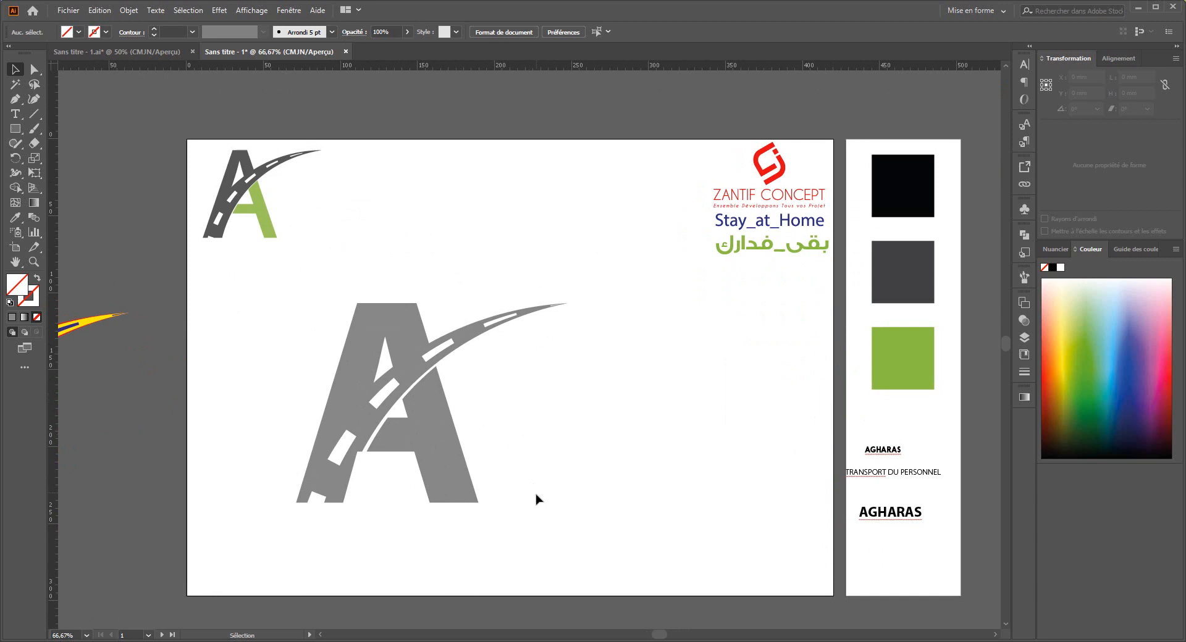
click(364, 338)
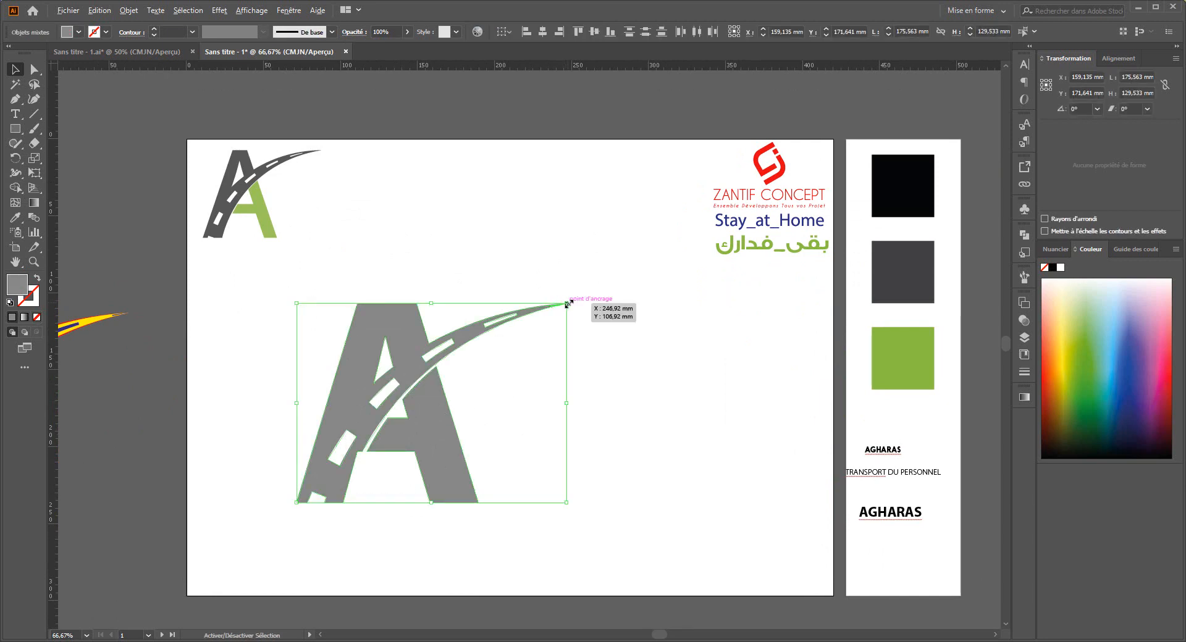
drag(567, 304, 457, 388)
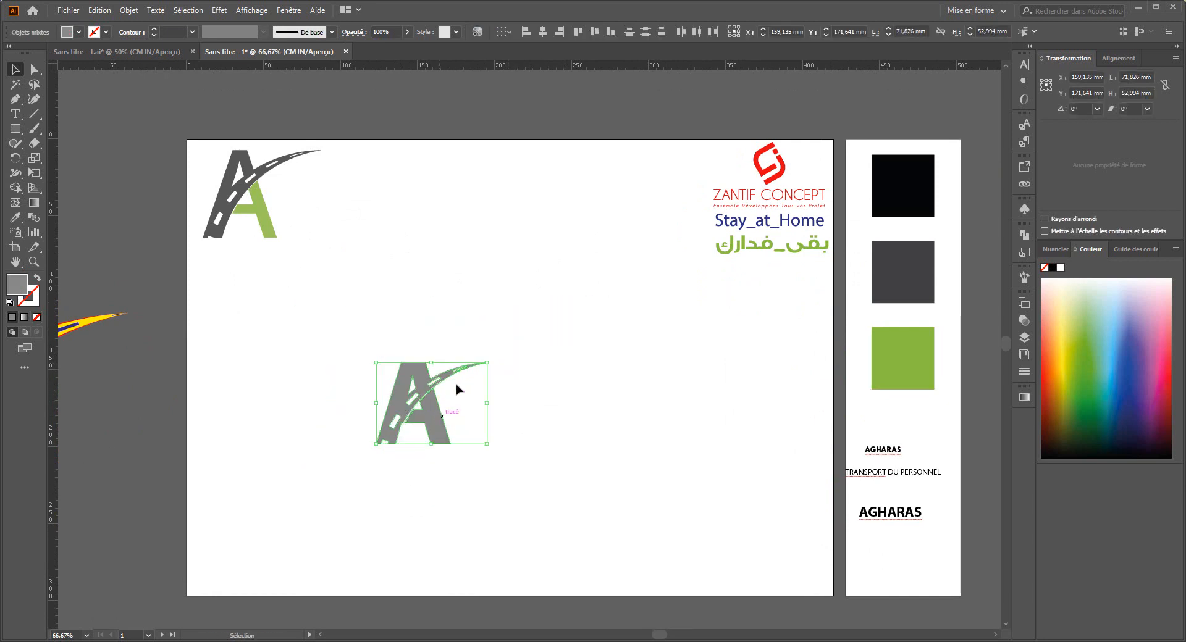
drag(452, 440, 587, 365)
click(538, 407)
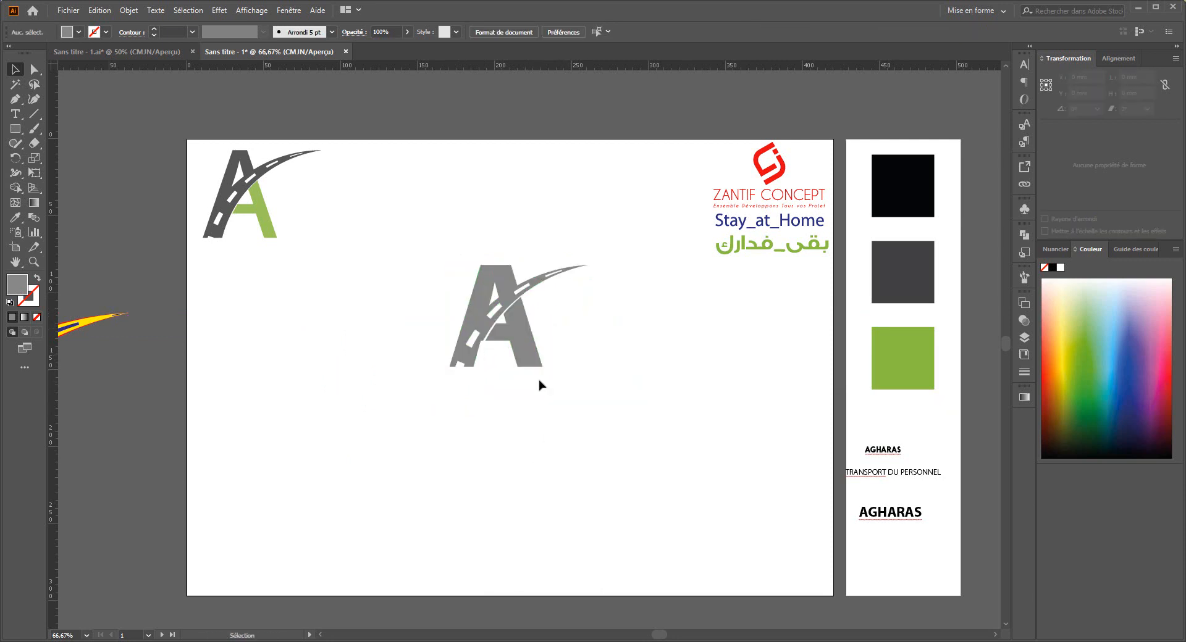
Fill the road and the A's left part with the palette's dark grey using the Eyedropper.
click(494, 274)
click(16, 218)
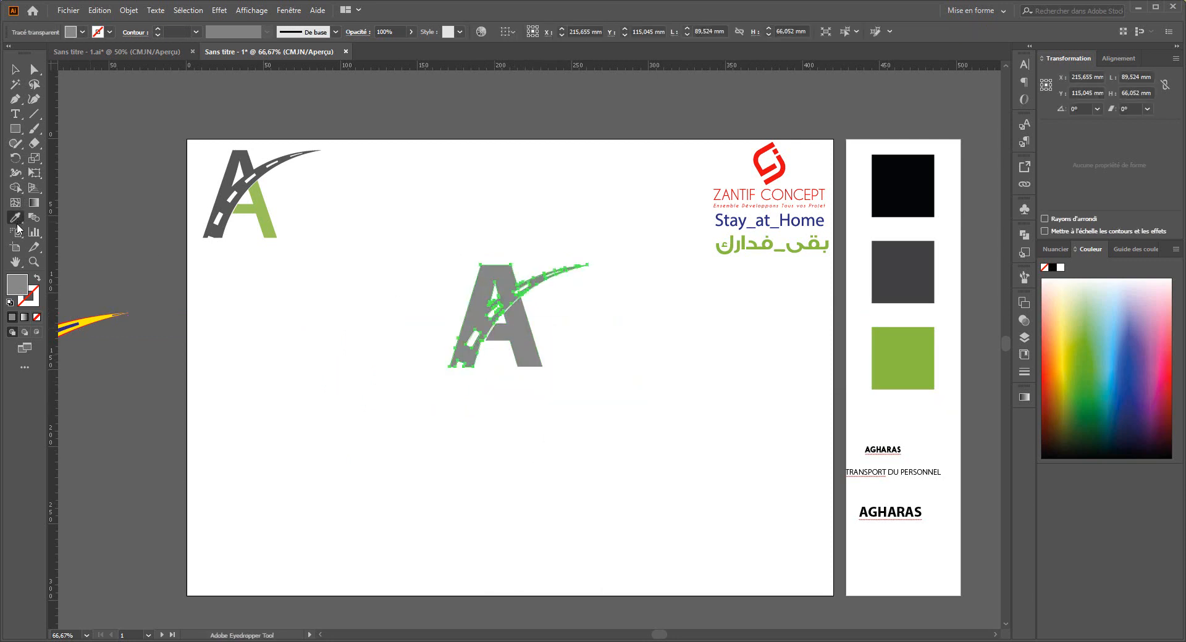
click(920, 273)
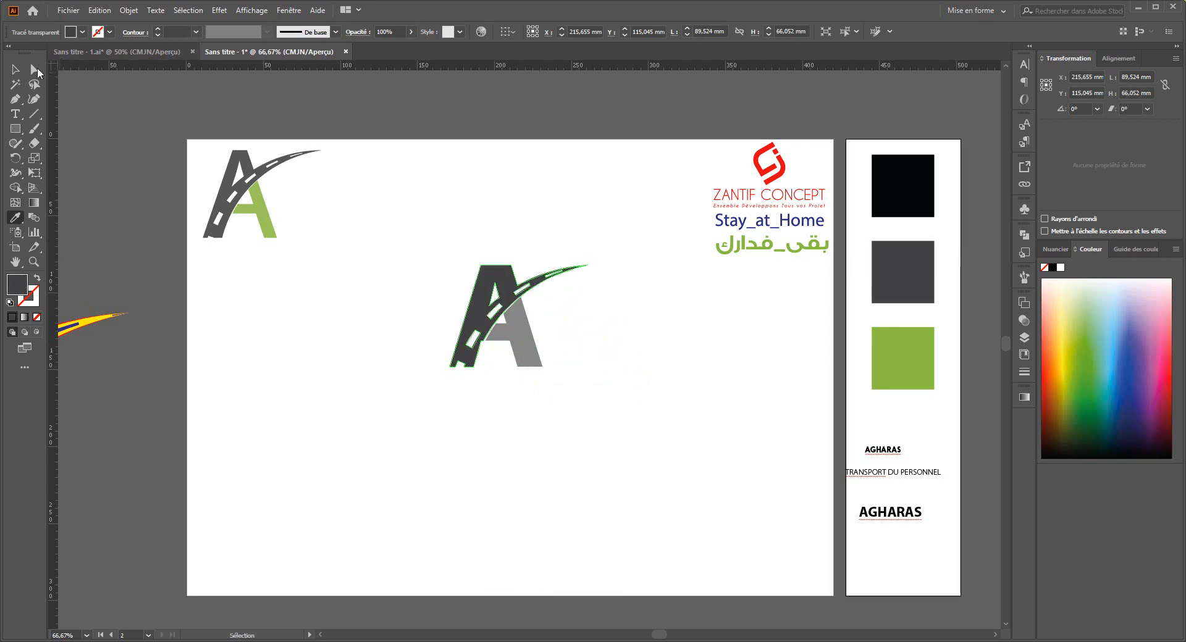
click(17, 74)
click(598, 387)
Fill the A's right part with the palette's green using the Eyedropper.
click(529, 352)
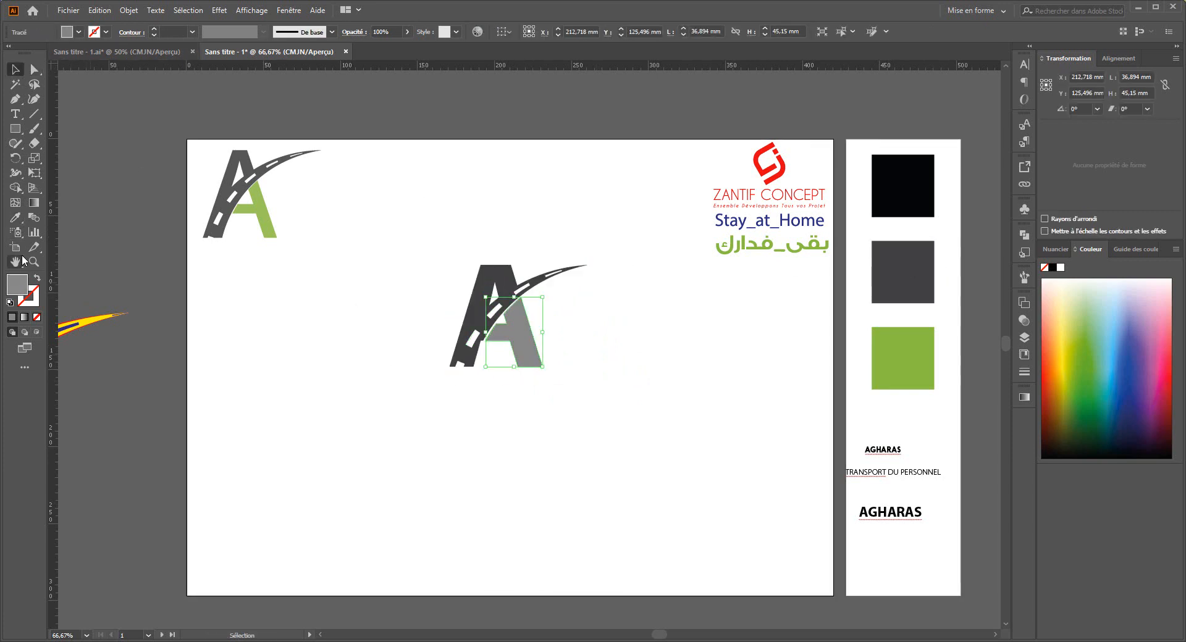
click(21, 223)
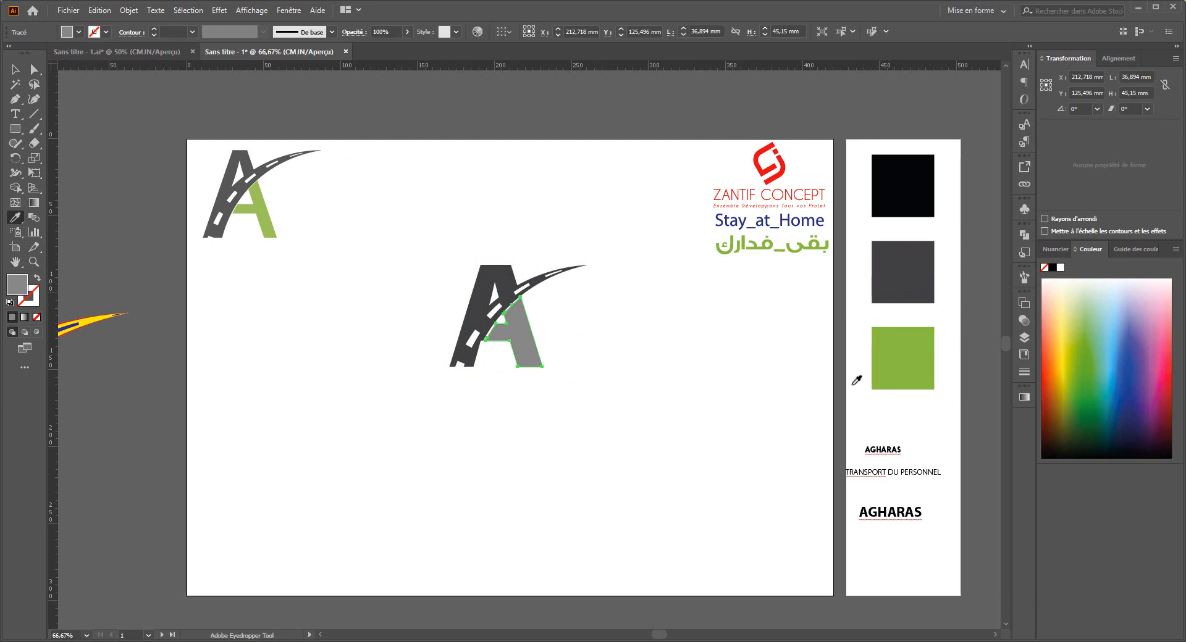
click(902, 358)
click(15, 70)
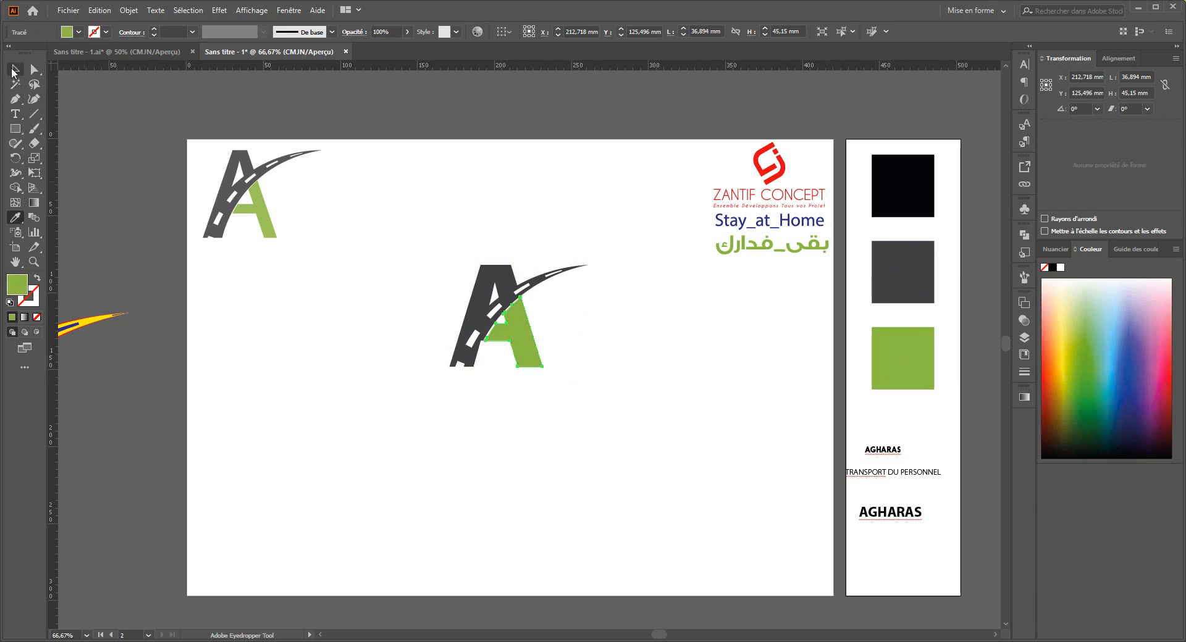
click(605, 402)
Duplicate the coloured logo just below the original and unite the copy's shapes with Pathfinder.
click(466, 268)
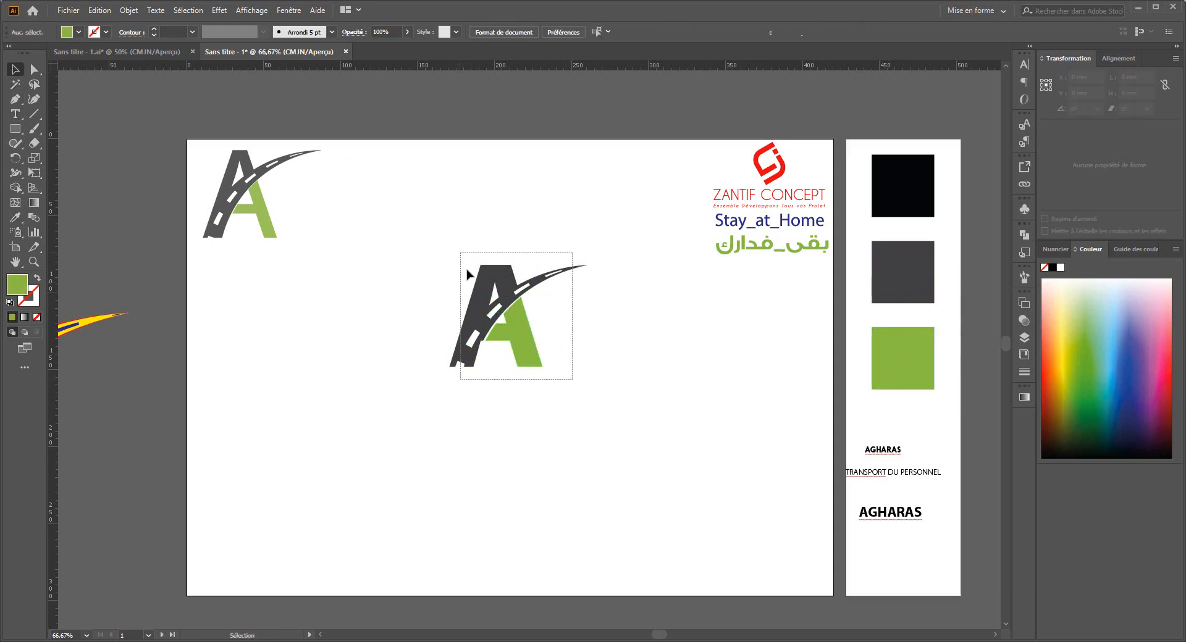
drag(511, 291, 539, 397)
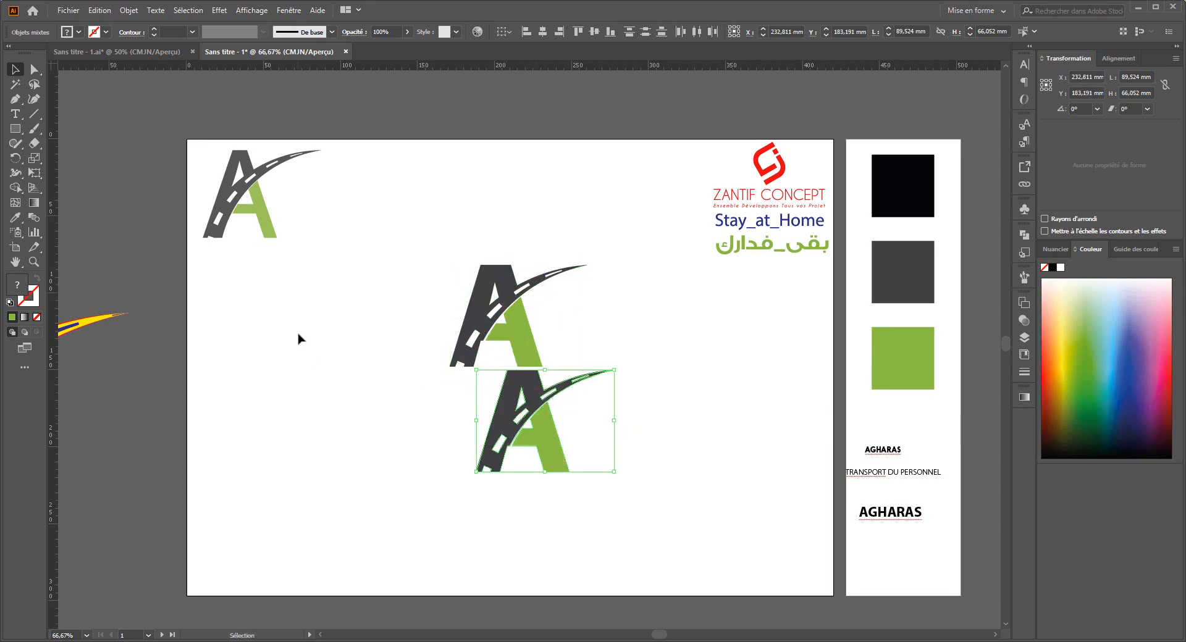
click(1023, 237)
click(882, 295)
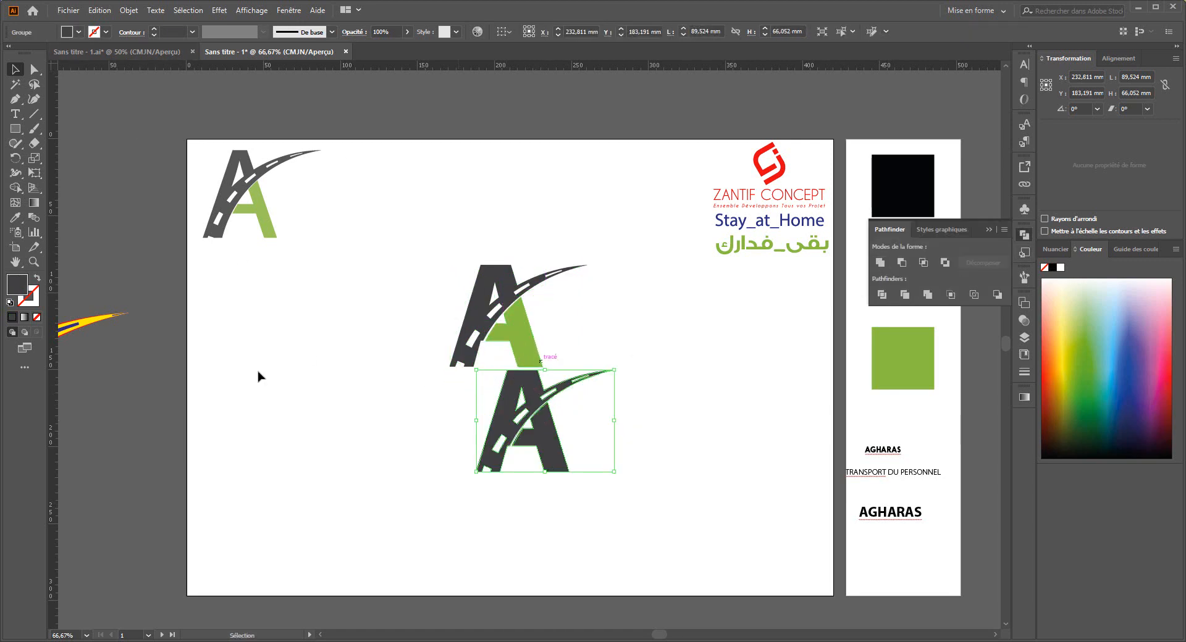
Fill the merged logo copy with a slightly lighter grey swatch.
click(75, 37)
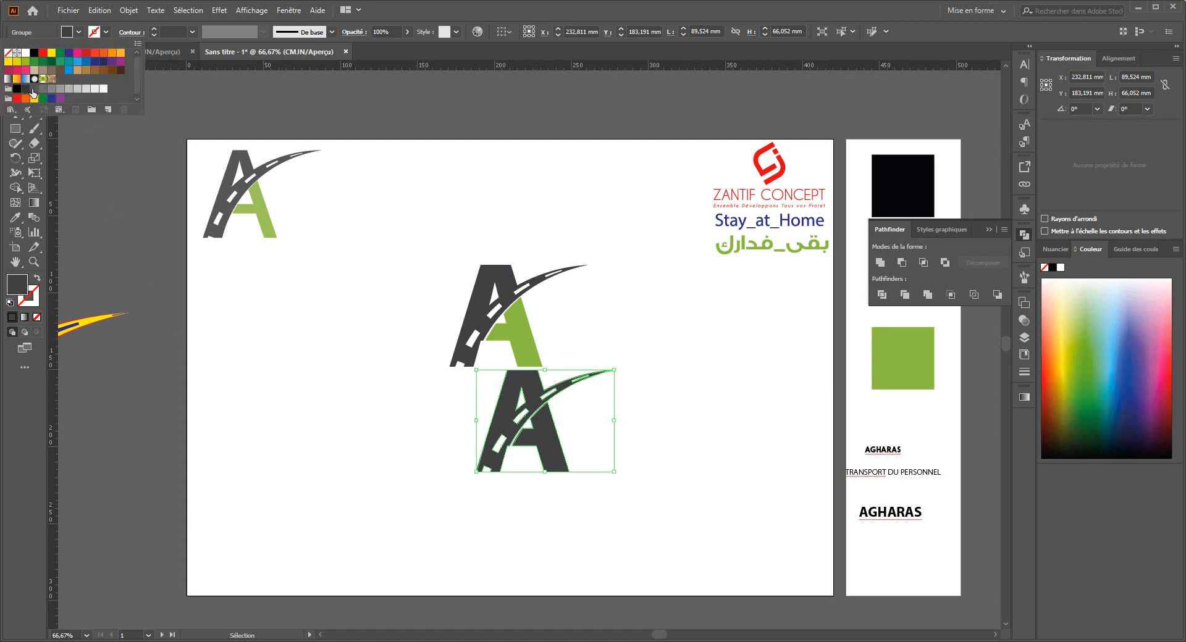
click(34, 93)
click(521, 387)
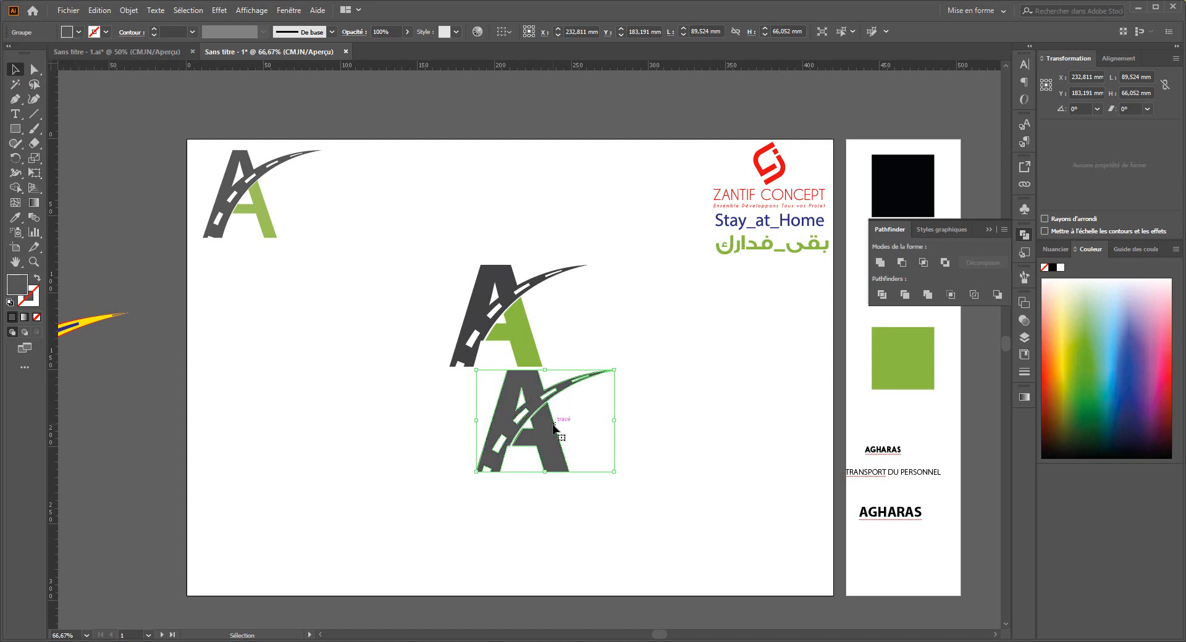
Send the merged grey copy to the back and place it behind the coloured logo, offset slightly to the right.
right_click(531, 406)
mouse_move(615, 554)
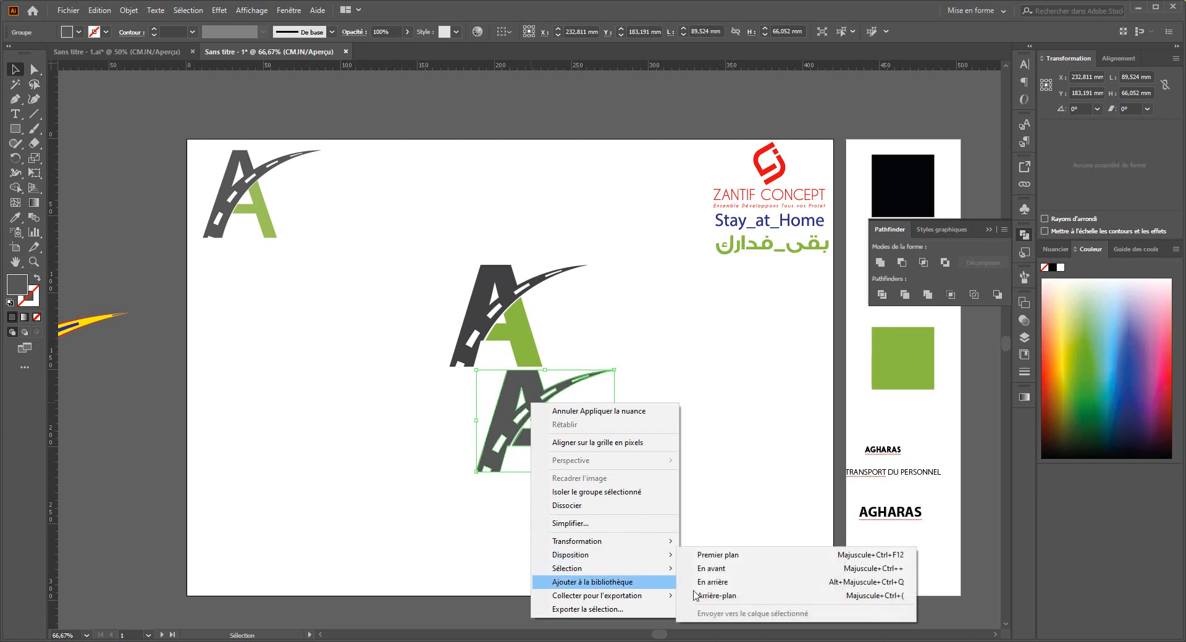
click(700, 596)
drag(559, 456, 506, 272)
key(ctrl+plus)
key(ctrl+plus)
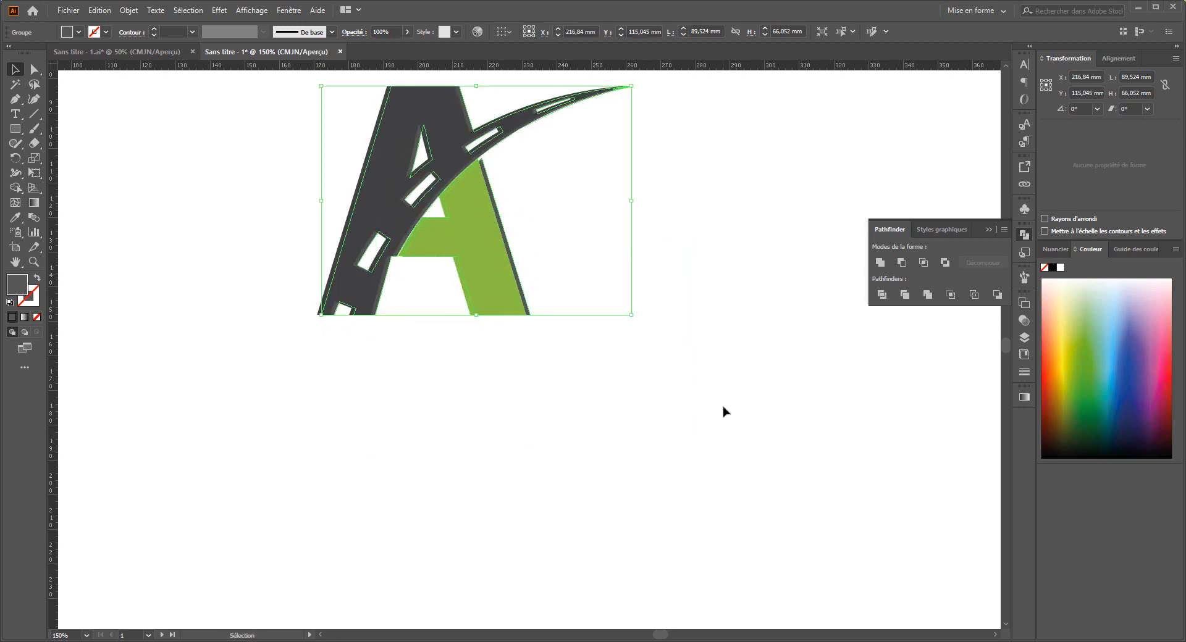
click(436, 386)
Pull the merged grey copy out from behind the coloured logo and delete it.
scroll(436, 377, down, 1)
drag(436, 374, 516, 417)
drag(581, 377, 406, 286)
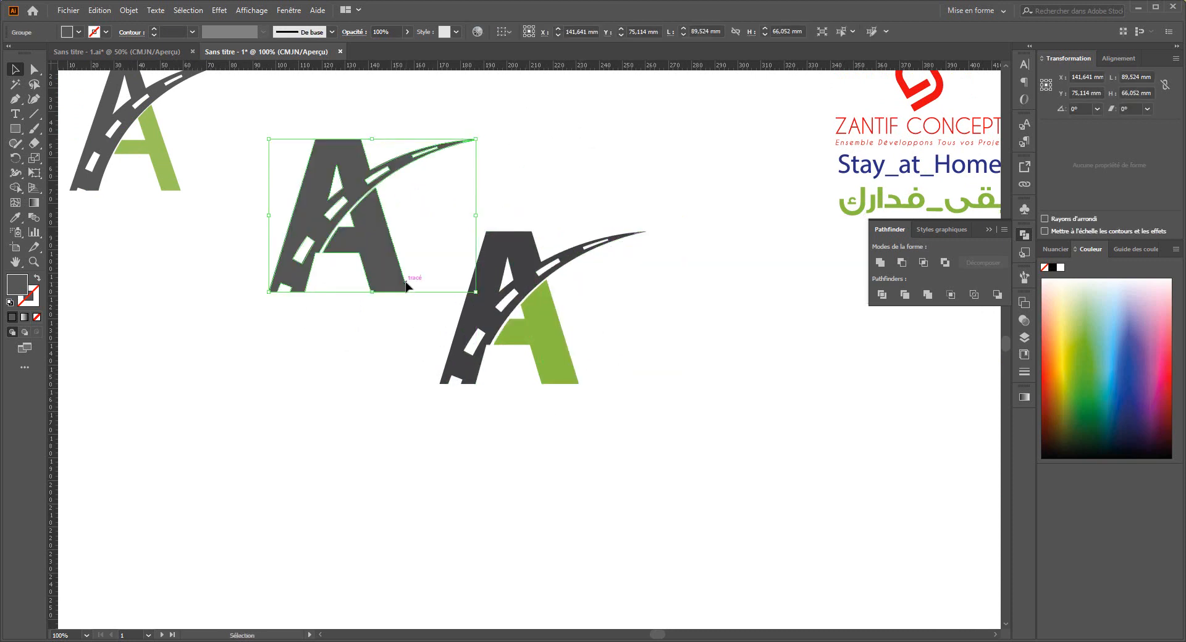
key(Delete)
Move the larger AGHARAS title beneath the logo and place a copy of the TRANSPORT DU PERSONNEL tagline under it.
key(ctrl+minus)
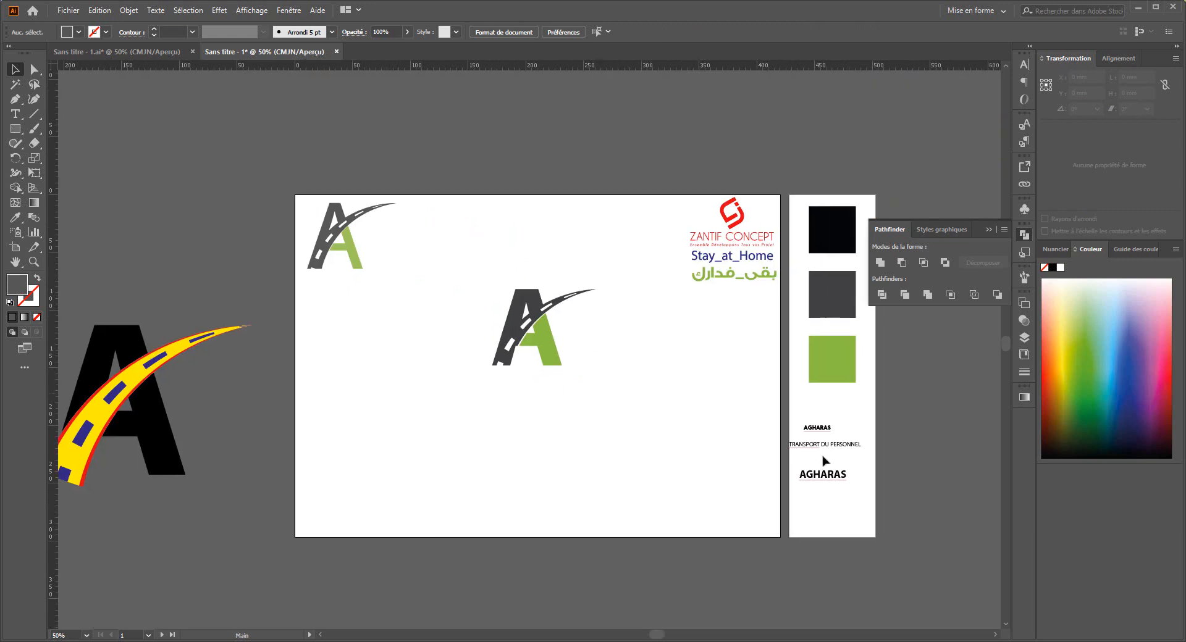
drag(827, 473, 531, 380)
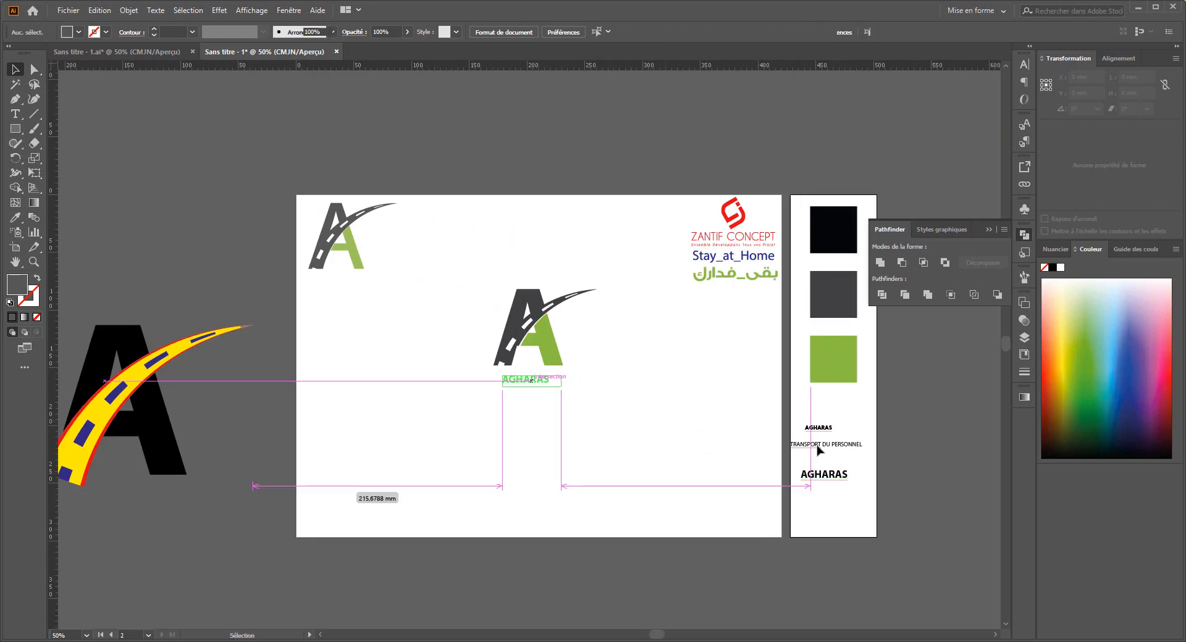
drag(823, 445, 541, 411)
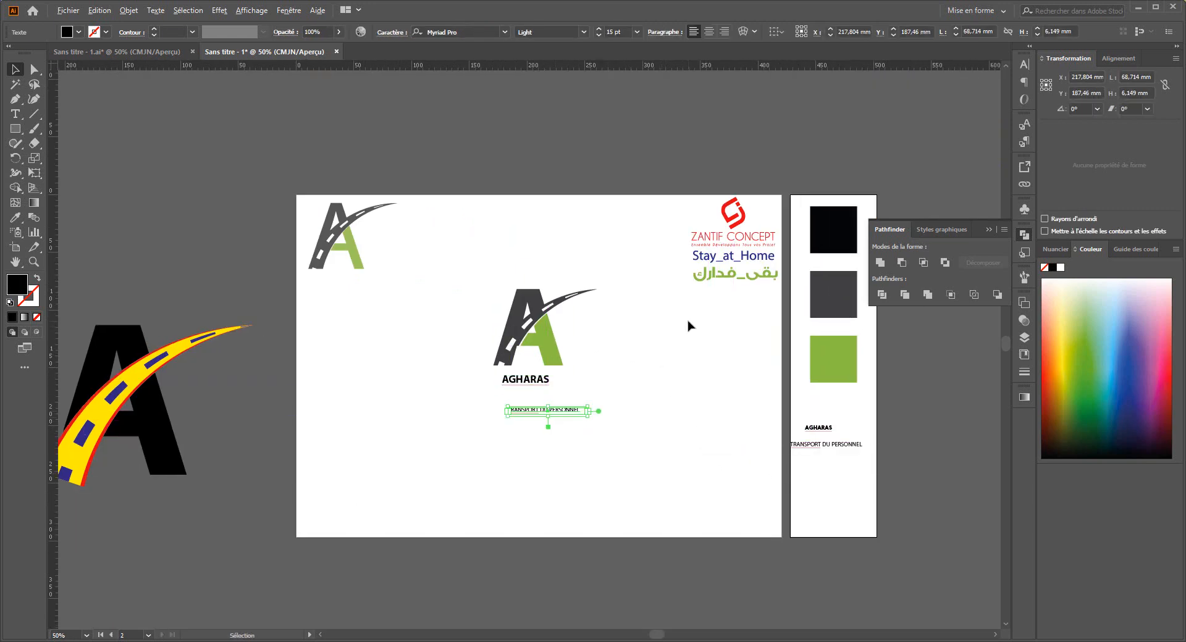
Set the tracking of the AGHARAS title under the logo to 100.
scroll(689, 323, up, 2)
scroll(638, 344, up, 3)
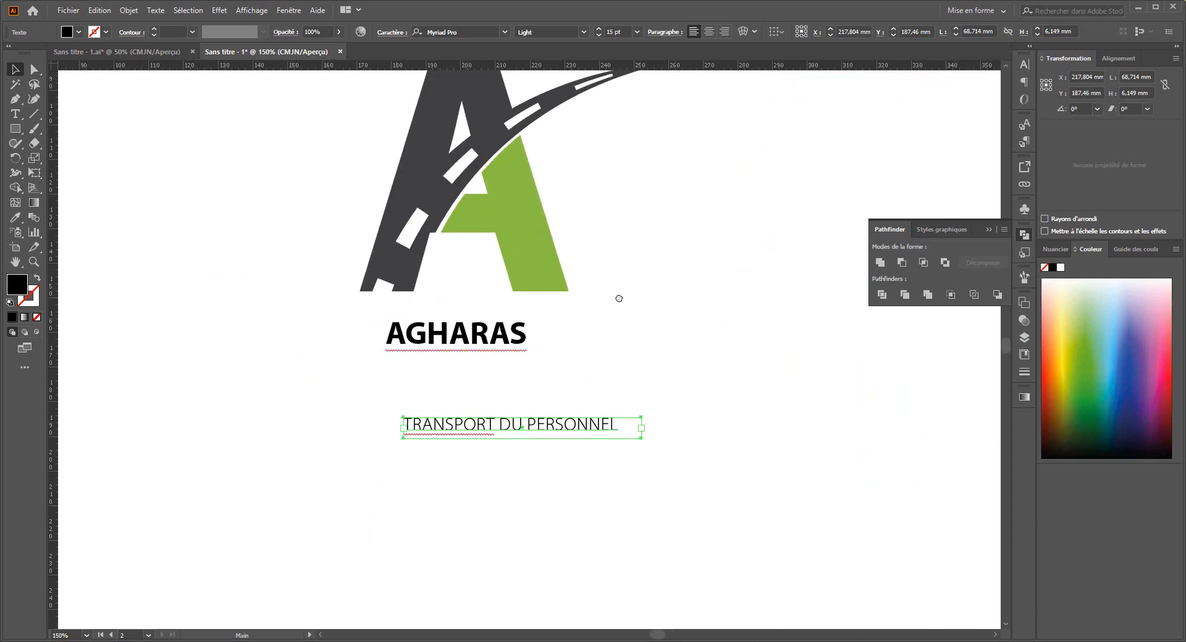
click(489, 342)
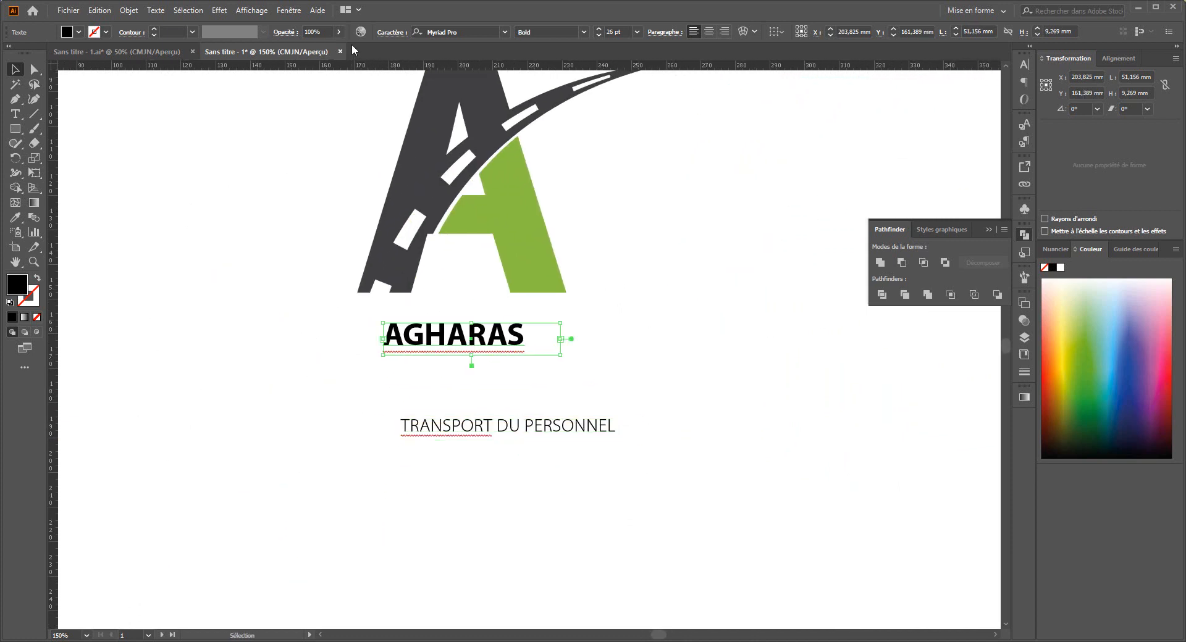
click(391, 33)
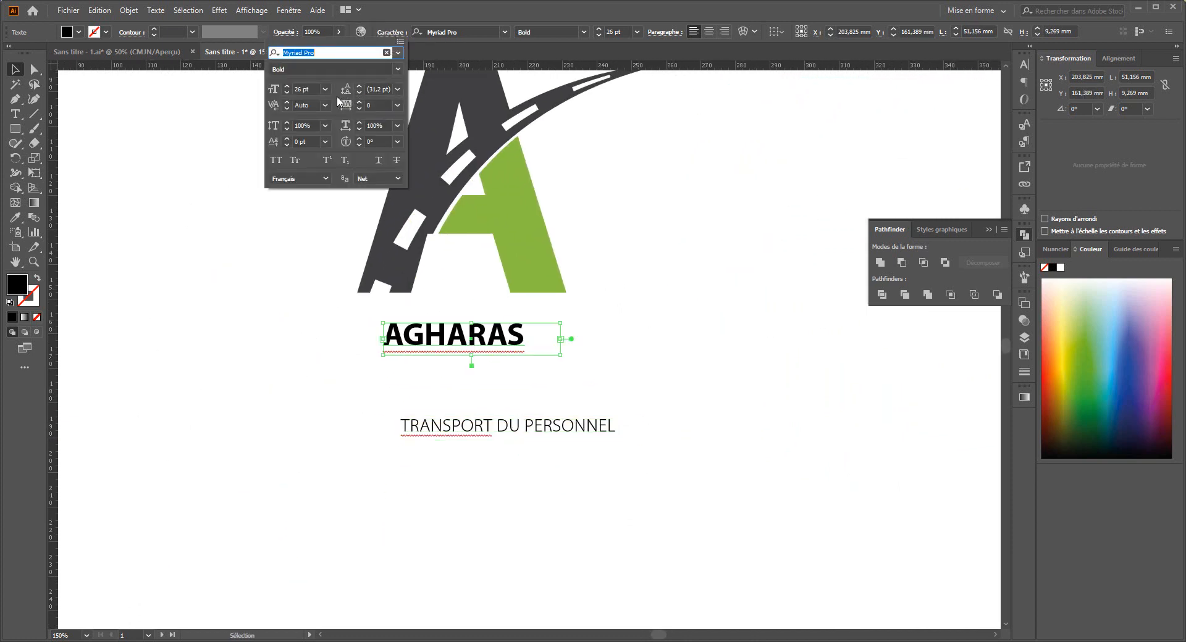
click(397, 105)
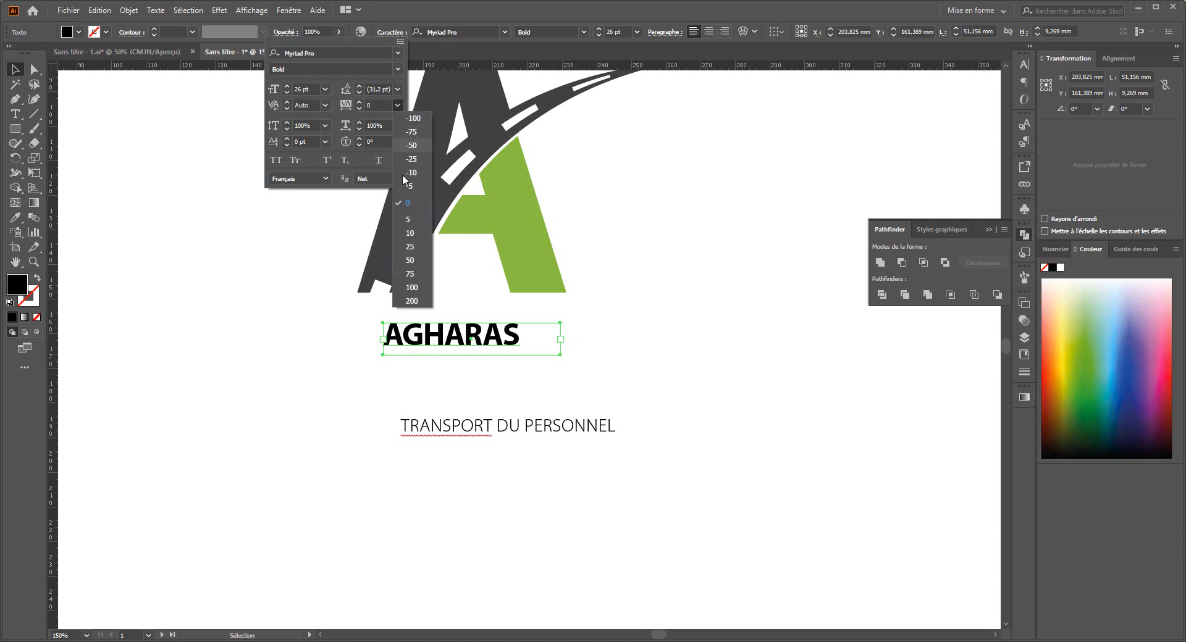
click(416, 294)
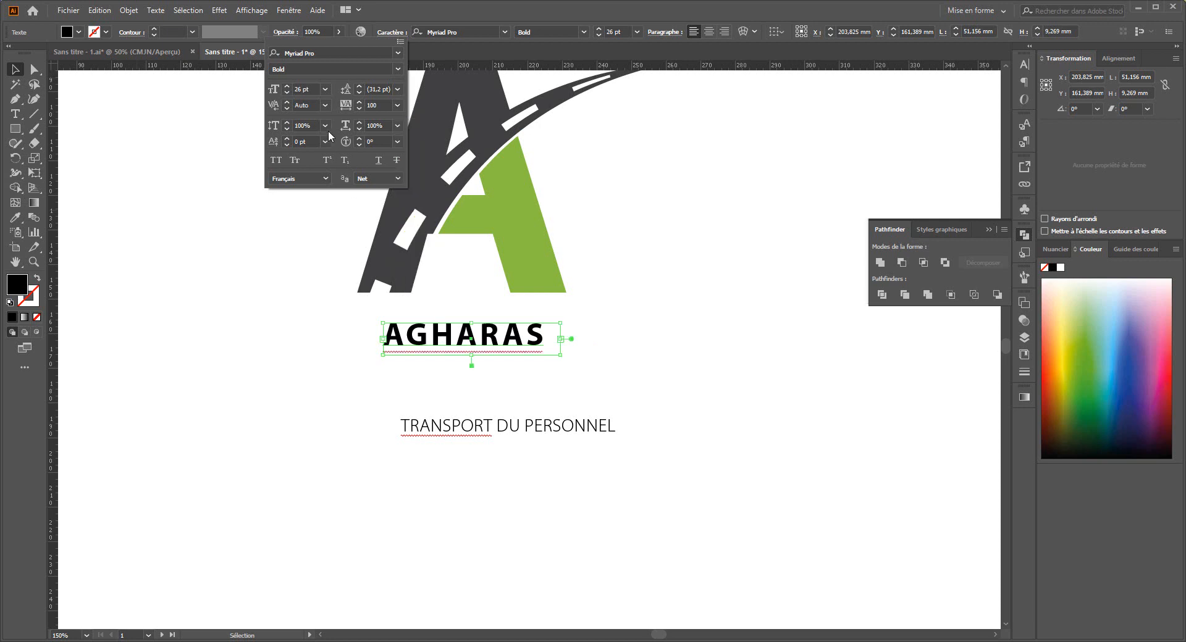
Set the AGHARAS title to 36 pt in a frame widened to about 70 mm, and leave a spare copy below the tagline.
click(326, 89)
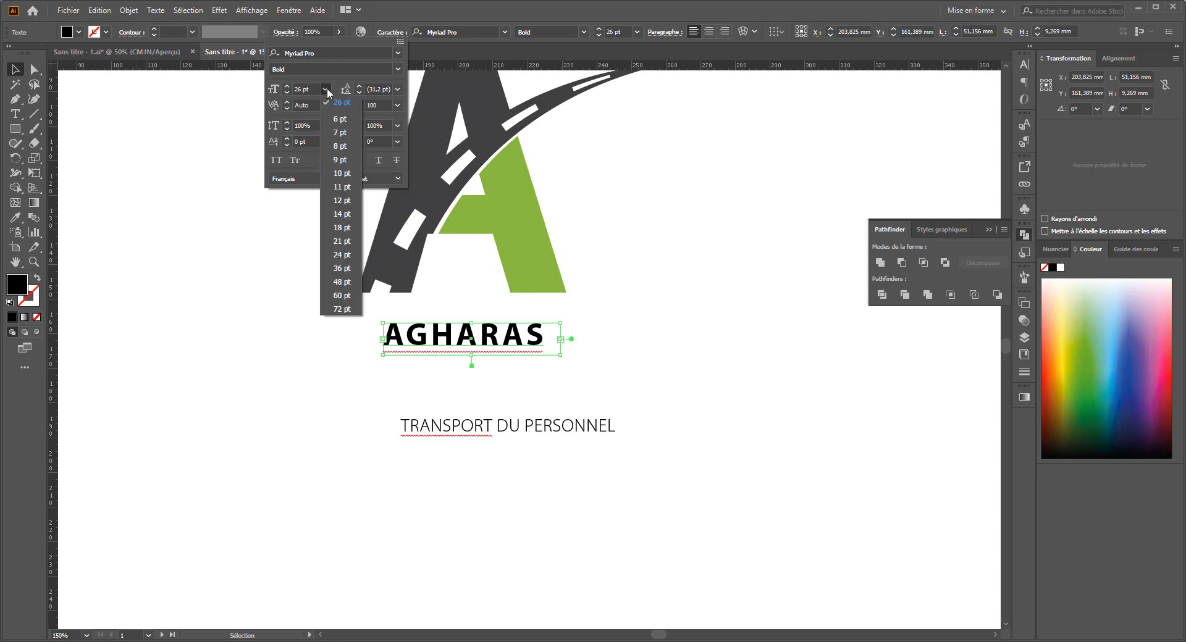
click(342, 268)
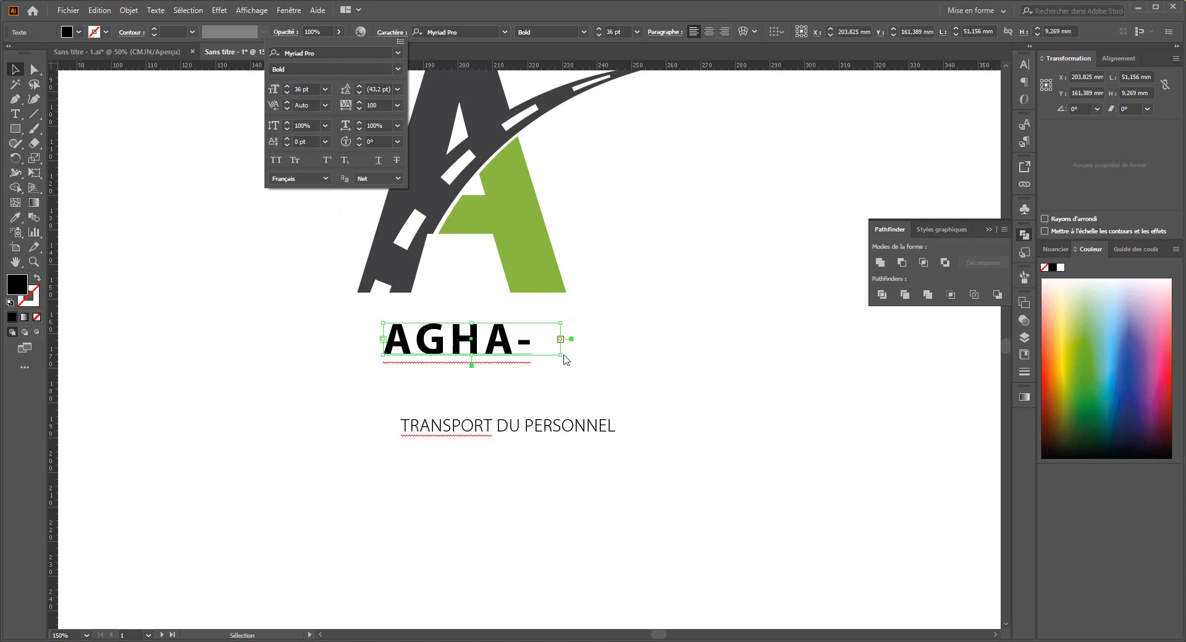
drag(563, 357, 828, 482)
Convert the AGHARAS title under the logo to outlines and enlarge it about its centre until it extends past both feet of the A.
right_click(526, 354)
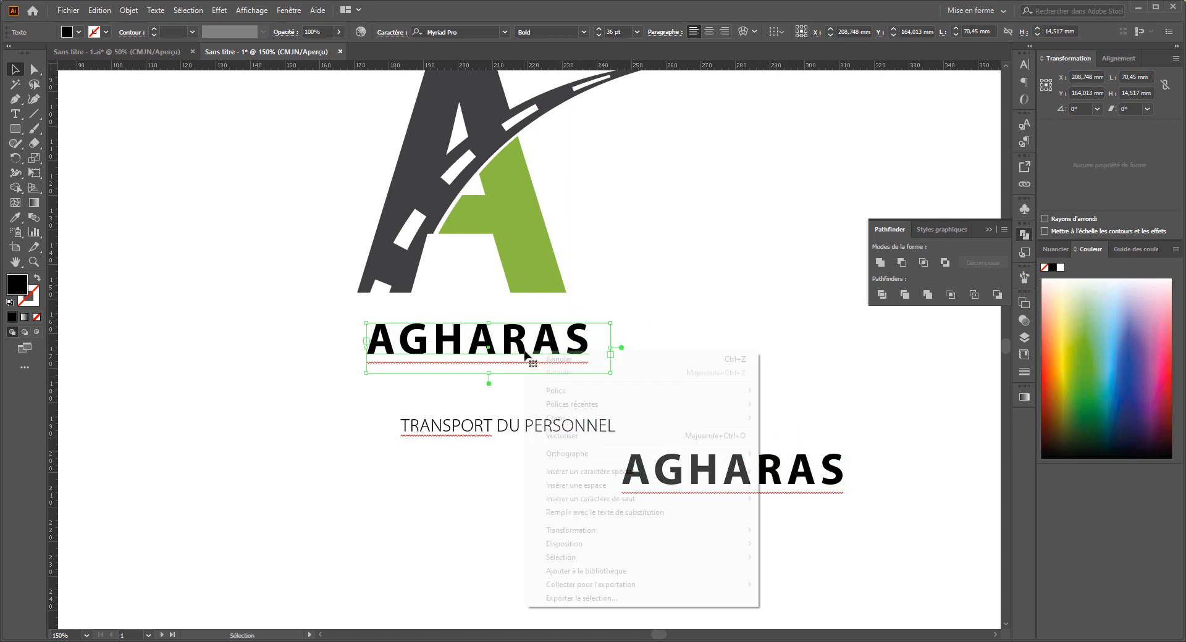
click(587, 435)
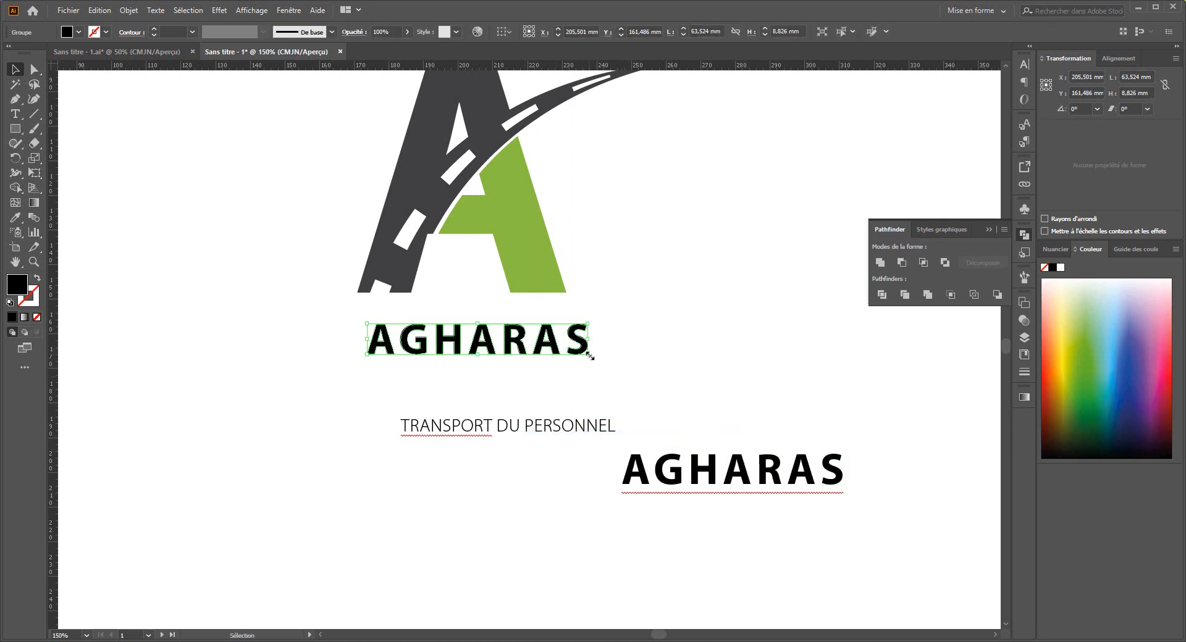
drag(590, 357, 672, 402)
click(702, 389)
Move the spare editable AGHARAS text further down and place a spare copy of the tagline above it.
drag(707, 470, 745, 557)
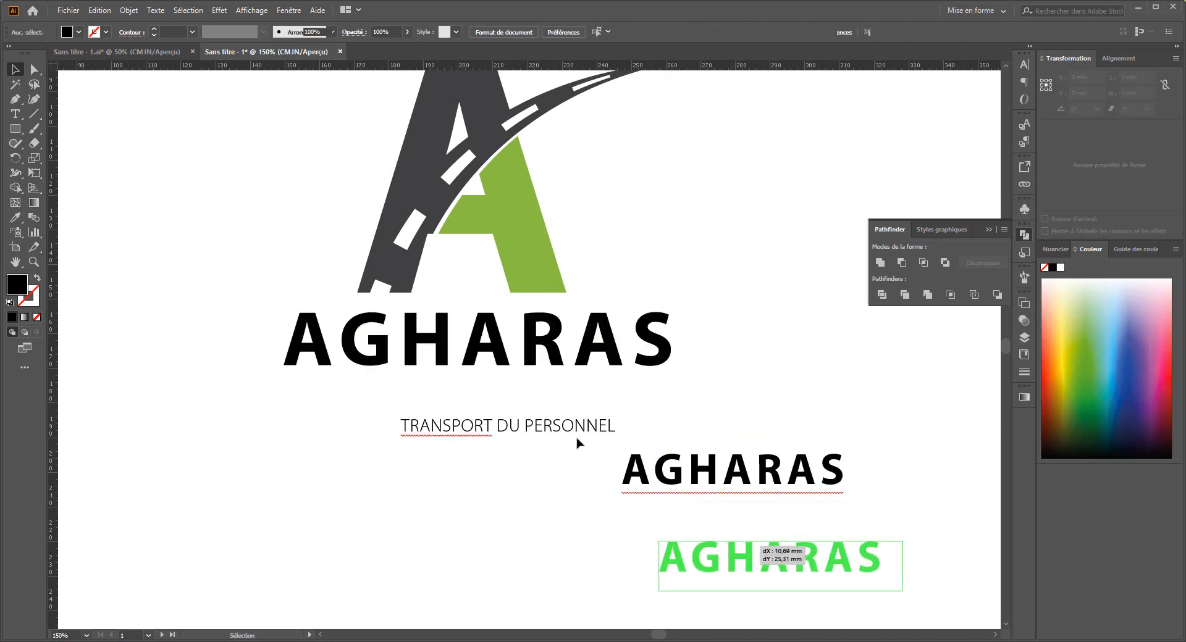
drag(576, 431, 790, 519)
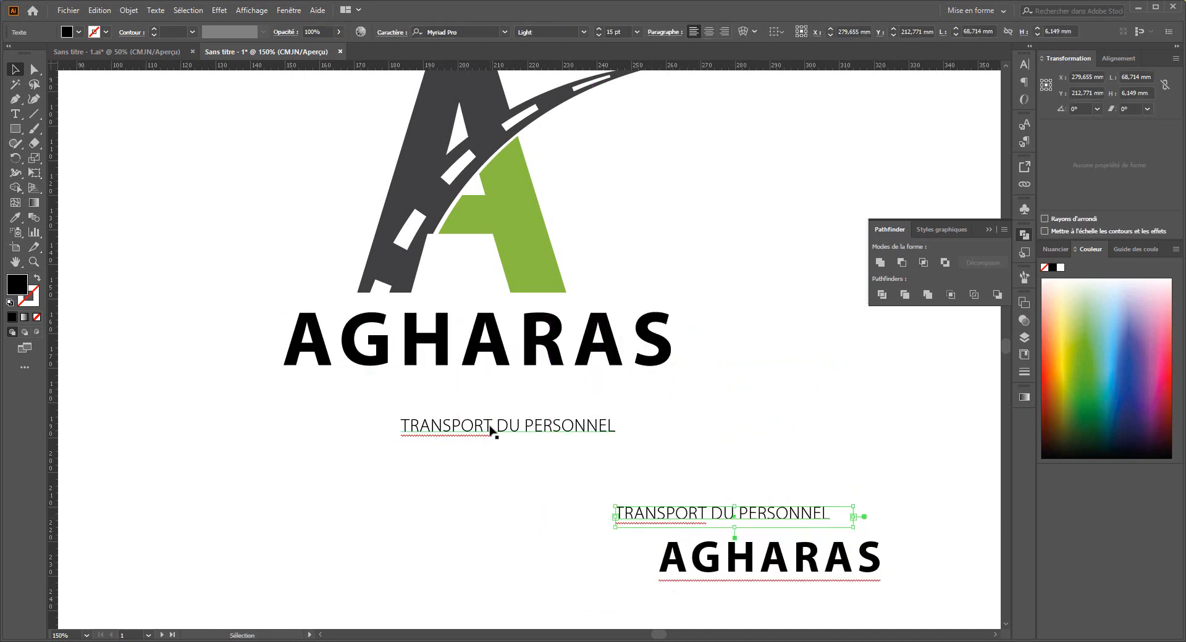
Move the original tagline directly under the enlarged AGHARAS title and widen its text frame to about 112 mm.
drag(491, 427, 427, 410)
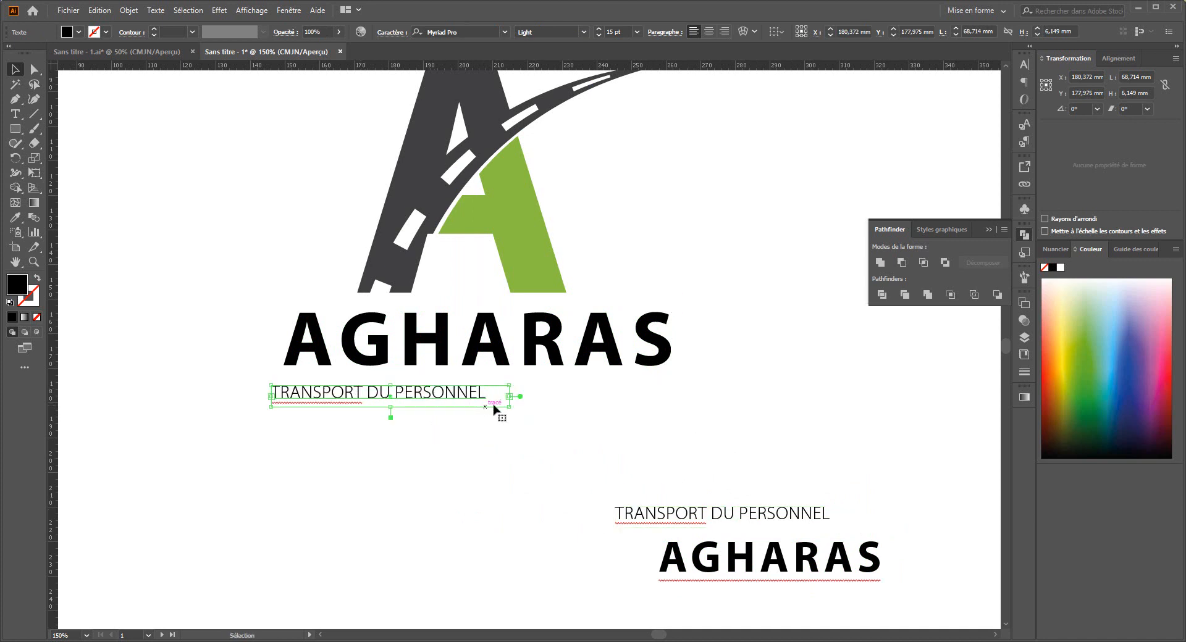
drag(510, 407, 660, 444)
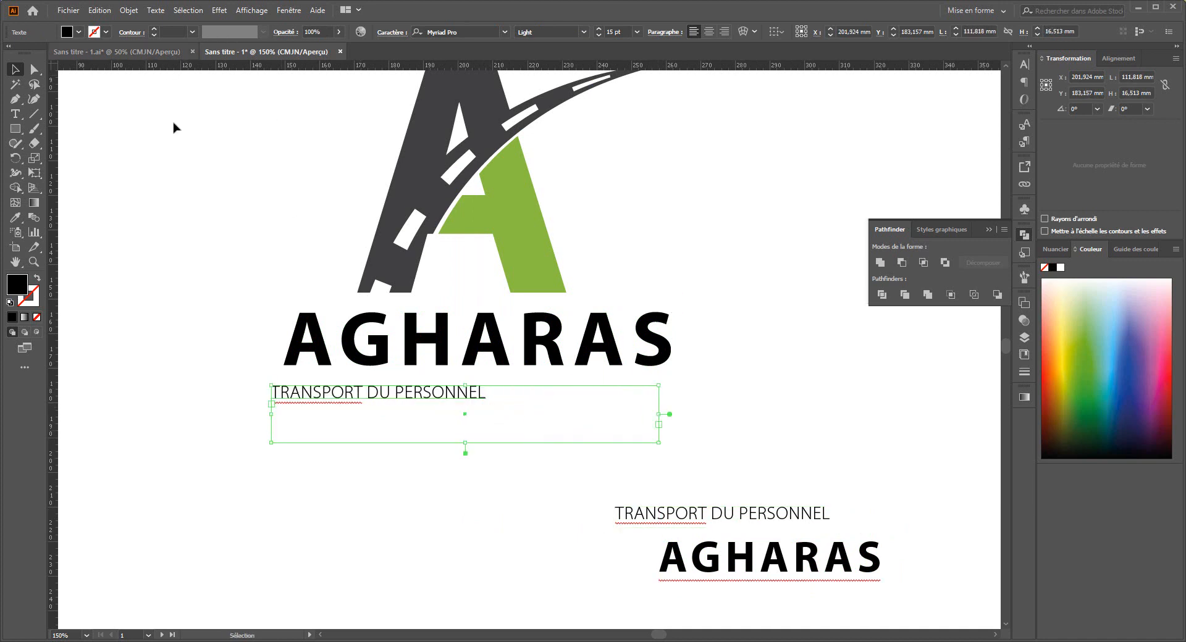
Set the tracking of the TRANSPORT DU PERSONNEL tagline under the title to 200.
click(392, 33)
click(399, 106)
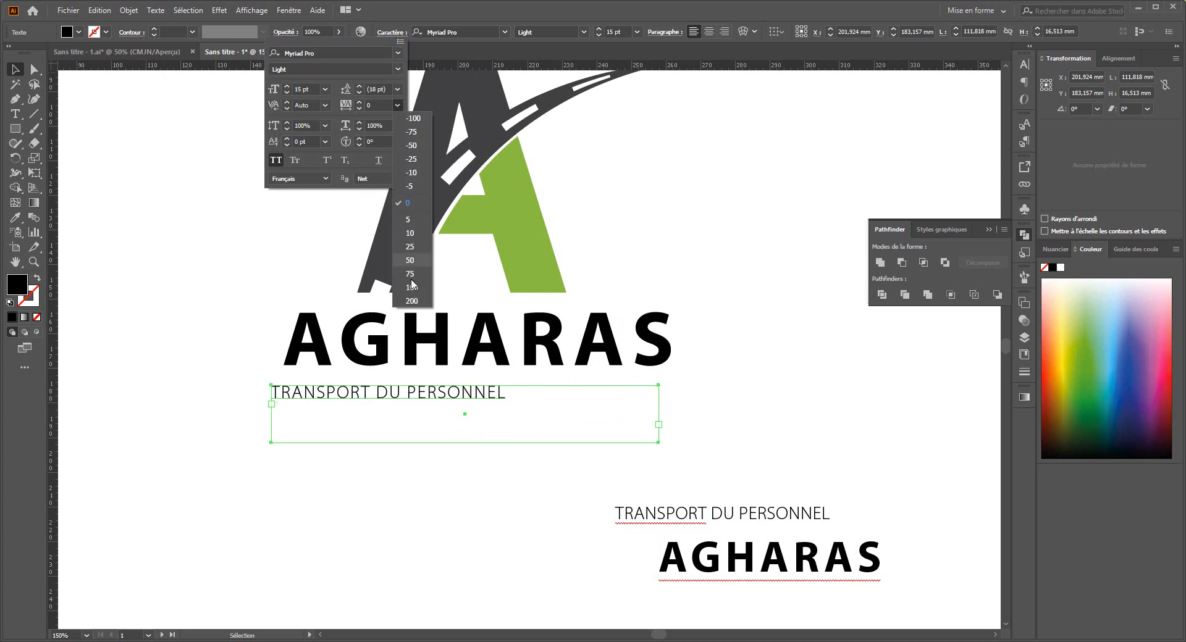
click(411, 301)
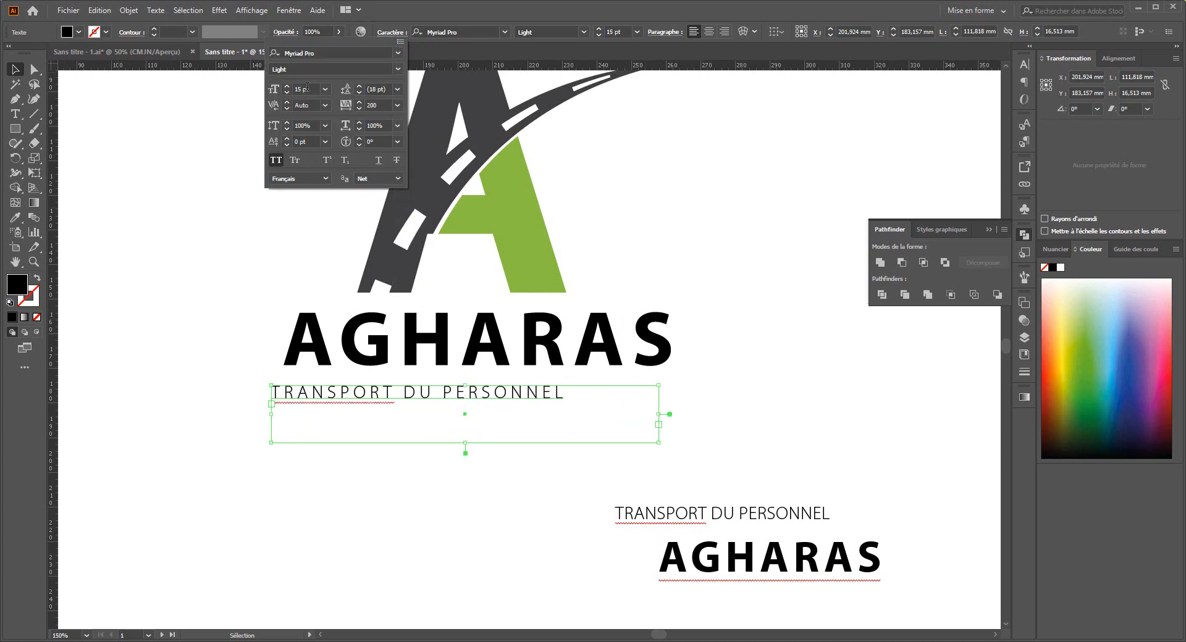
Set the TRANSPORT DU PERSONNEL tagline under the title to 19 pt in the Regular style.
click(287, 87)
click(287, 87)
click(288, 87)
click(287, 87)
click(288, 87)
click(287, 87)
click(287, 87)
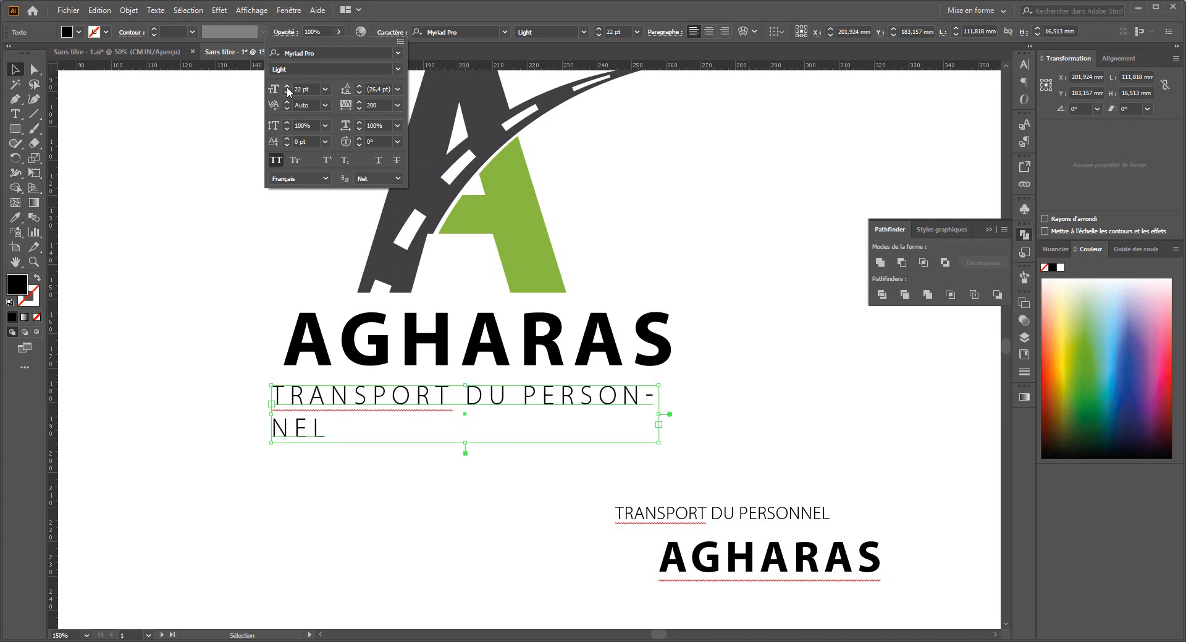
click(287, 92)
click(287, 92)
click(287, 92)
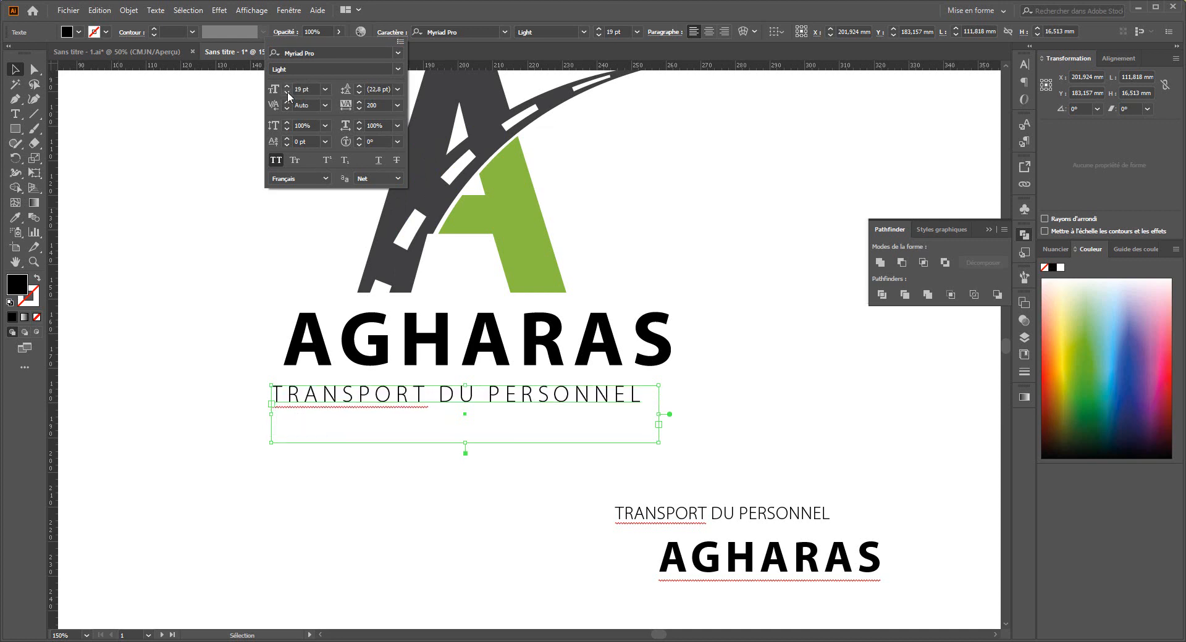
click(398, 69)
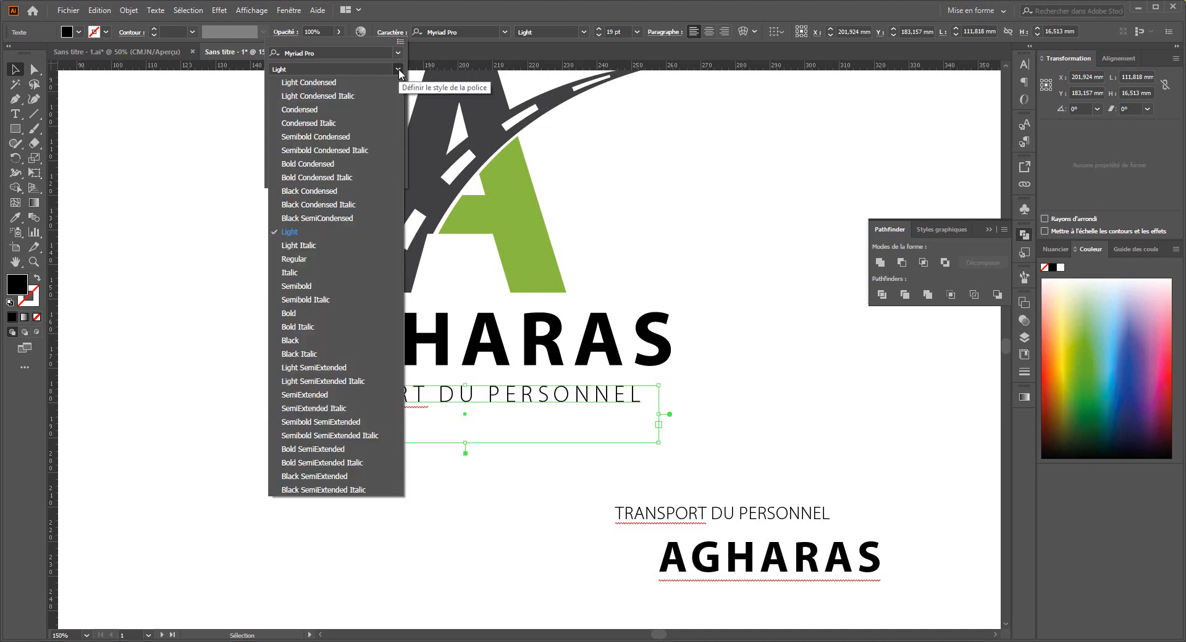
click(337, 259)
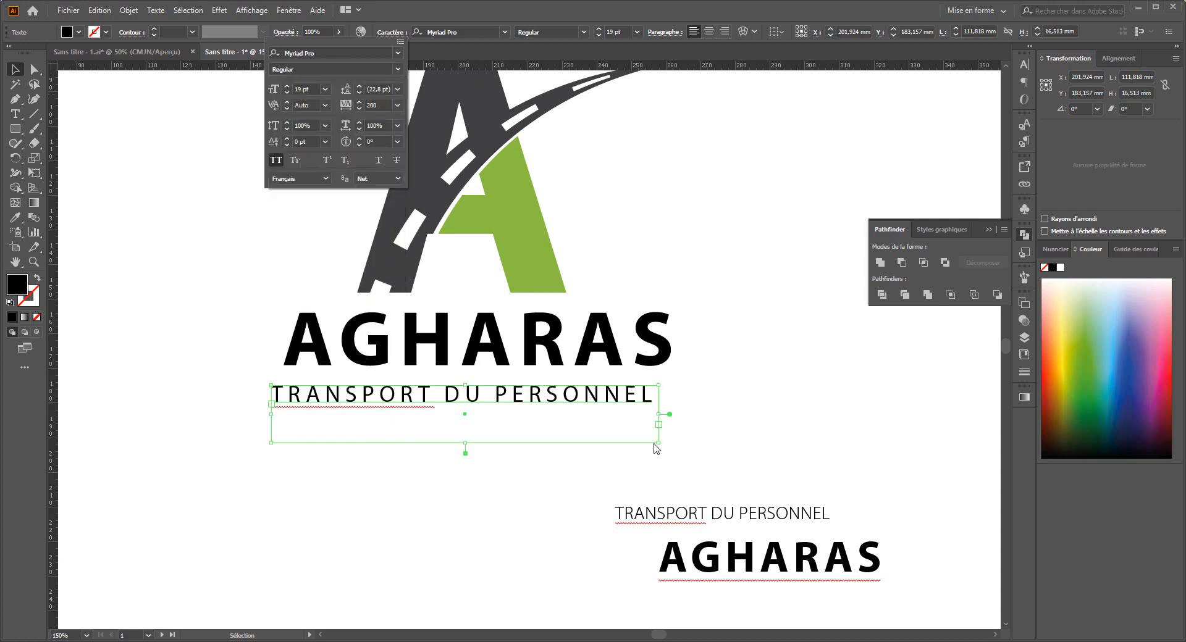
Widen the tagline's text frame to about 118 mm and set its font size to 20 pt.
mouse_move(659, 443)
mouse_down()
mouse_move(694, 443)
mouse_move(681, 443)
mouse_up()
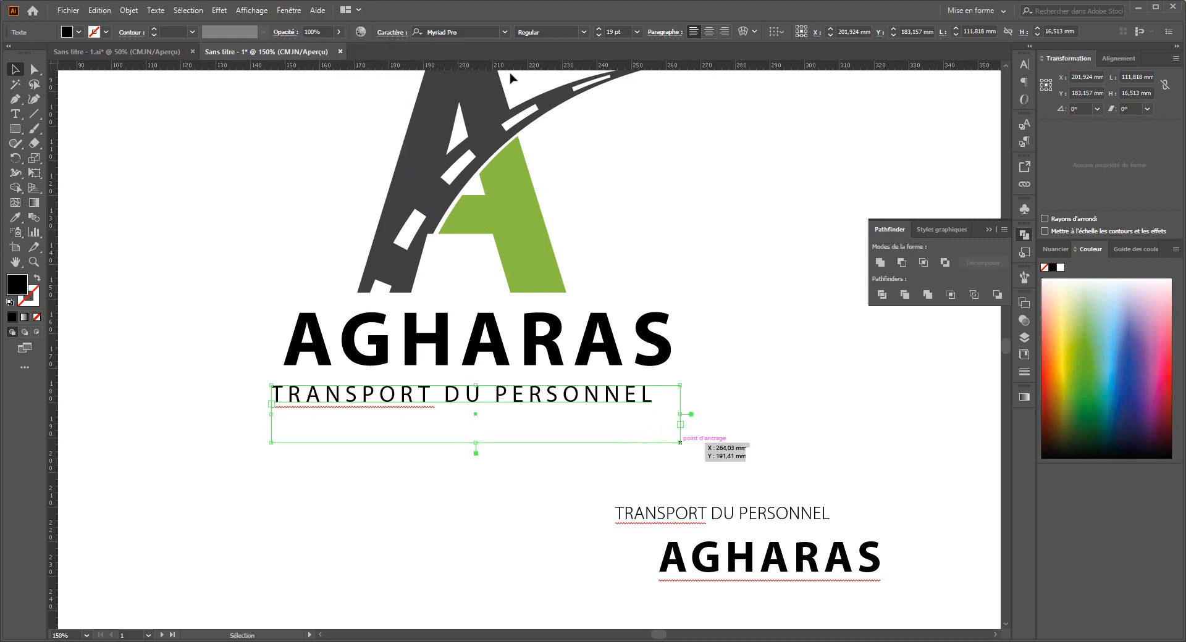
click(598, 31)
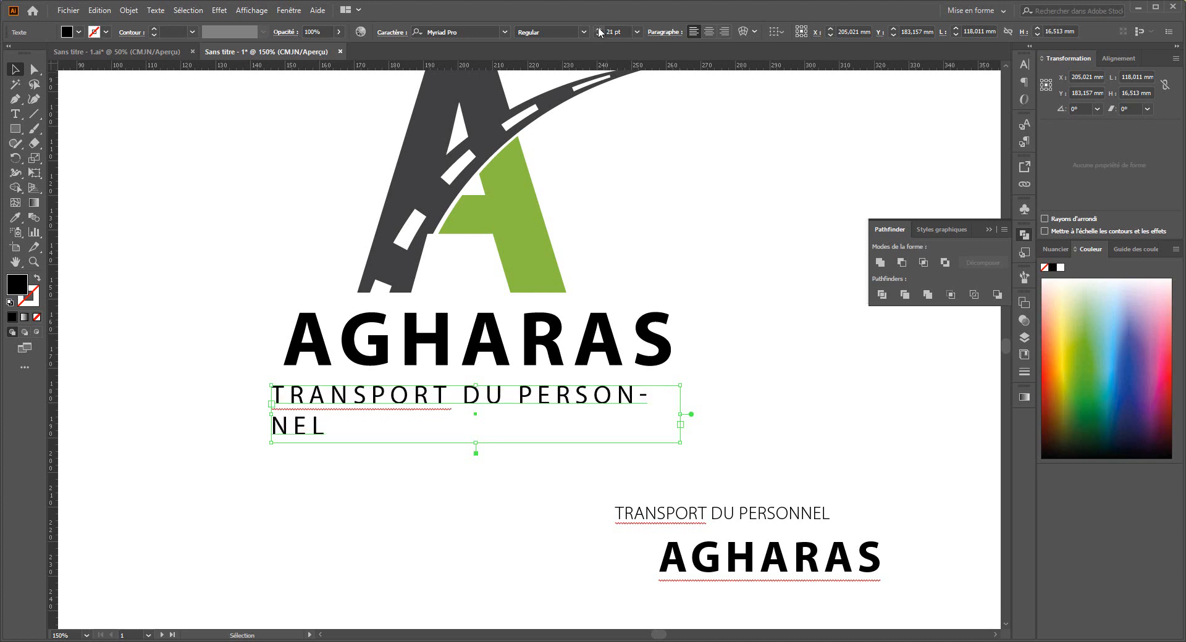
click(598, 34)
Convert the tagline under the title to outlines and centre it horizontally with the AGHARAS title.
right_click(373, 388)
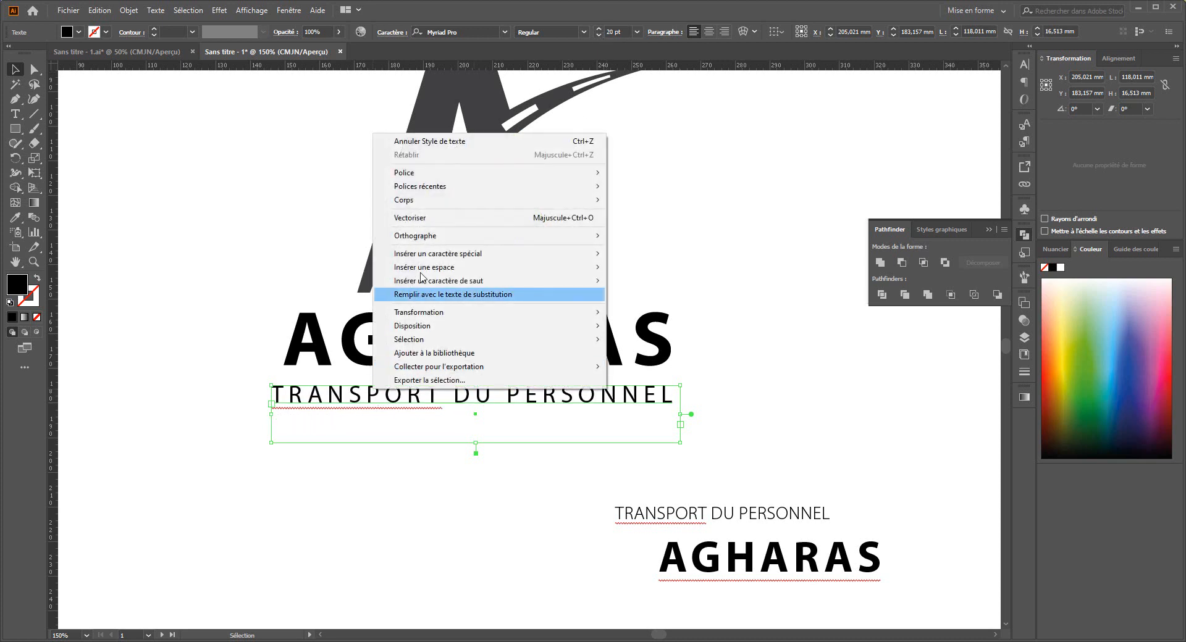
click(430, 219)
drag(416, 456, 391, 333)
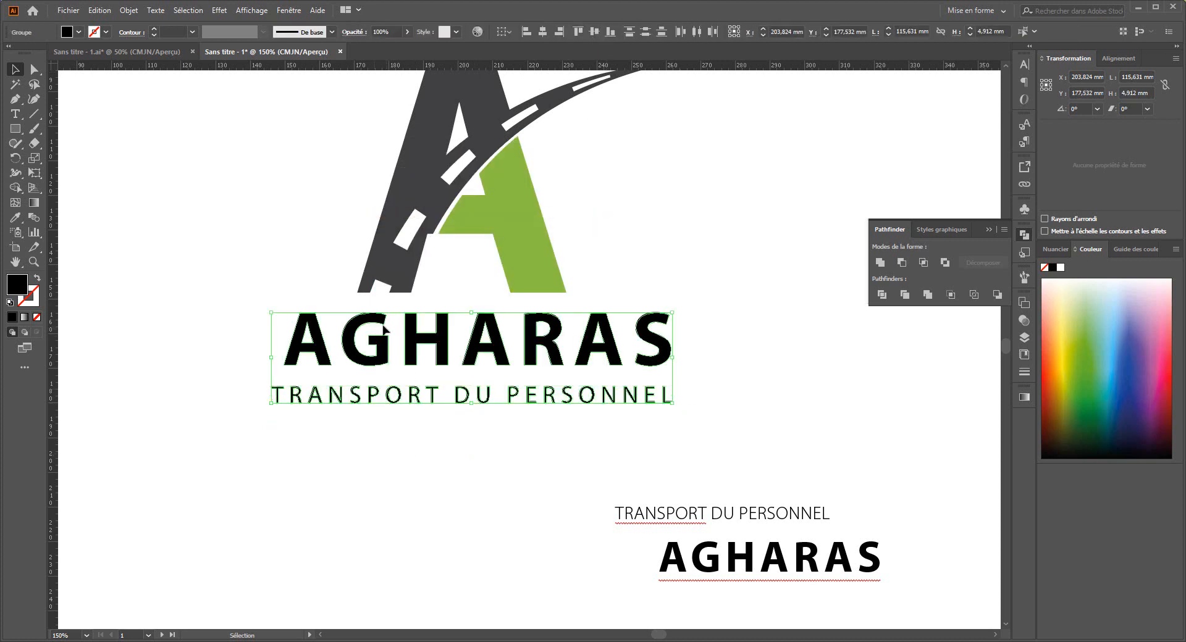
click(546, 33)
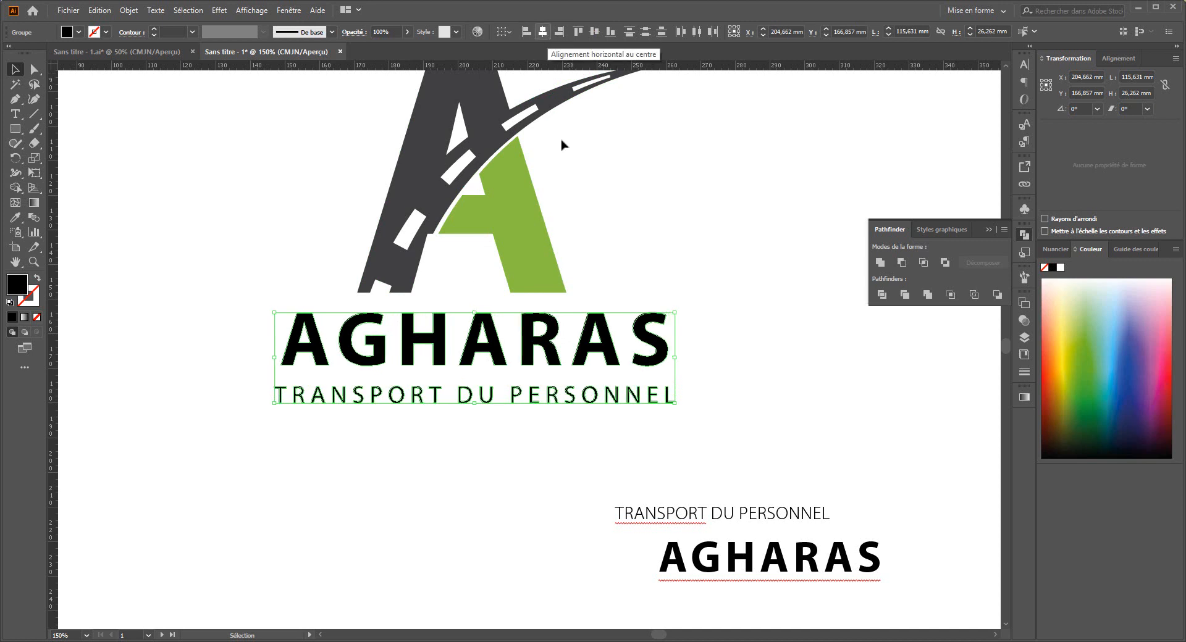
click(485, 474)
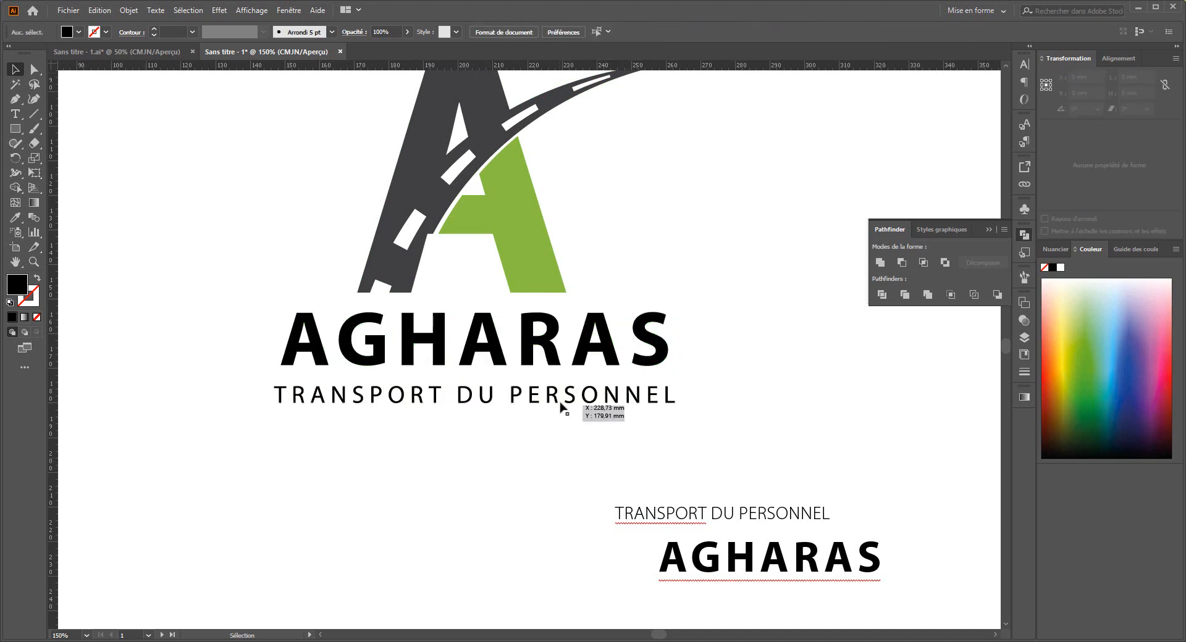
Shrink the outlined tagline about its centre to about 106 mm wide and move it up close beneath the AGHARAS title.
click(669, 398)
drag(674, 403, 661, 418)
key(shift+Up)
key(shift+Up)
key(shift+Up)
key(shift+Up)
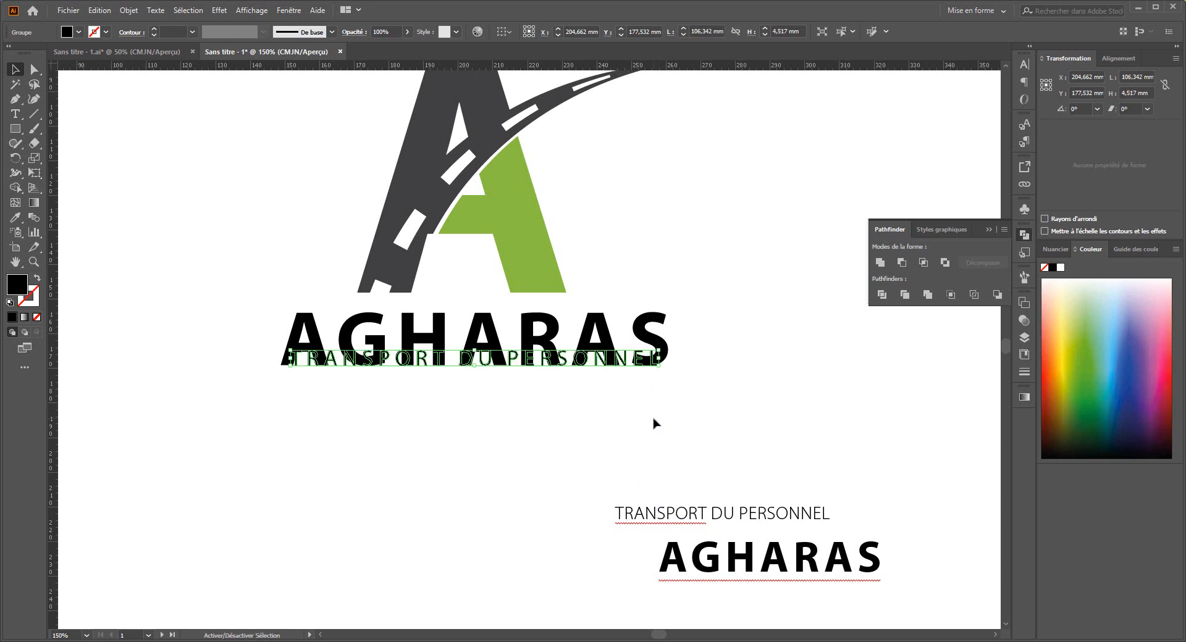
key(shift+Down)
key(shift+Down)
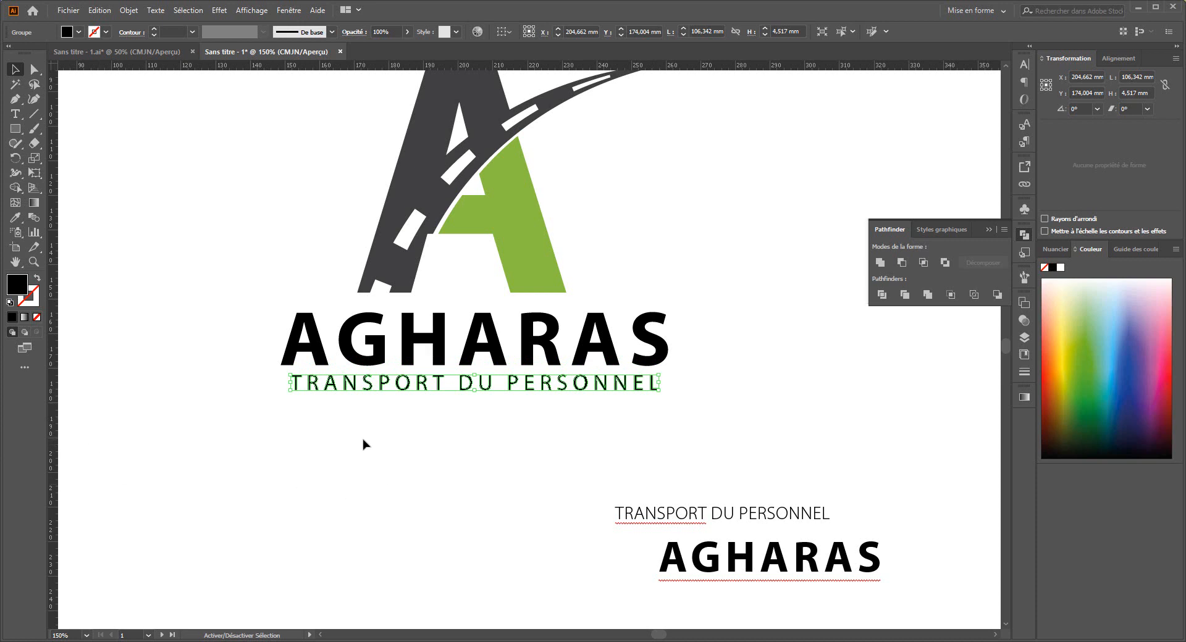
Apply the dark grey of the A's upper part to both the AGHARAS title and the tagline beneath it.
shift+click(357, 341)
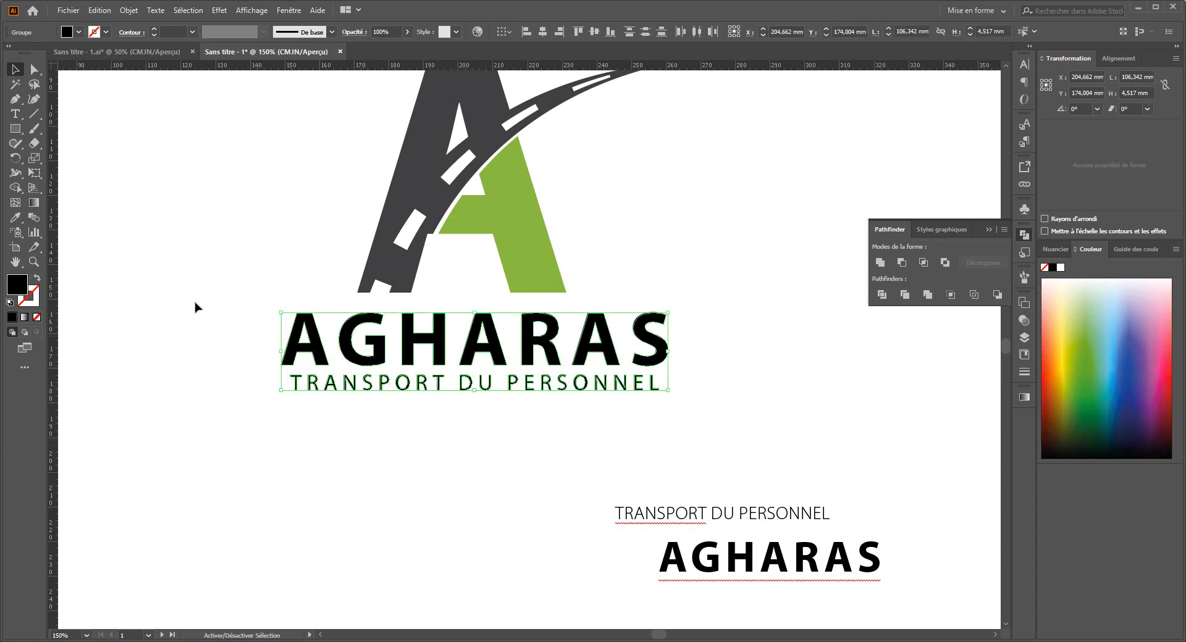
click(15, 217)
click(410, 180)
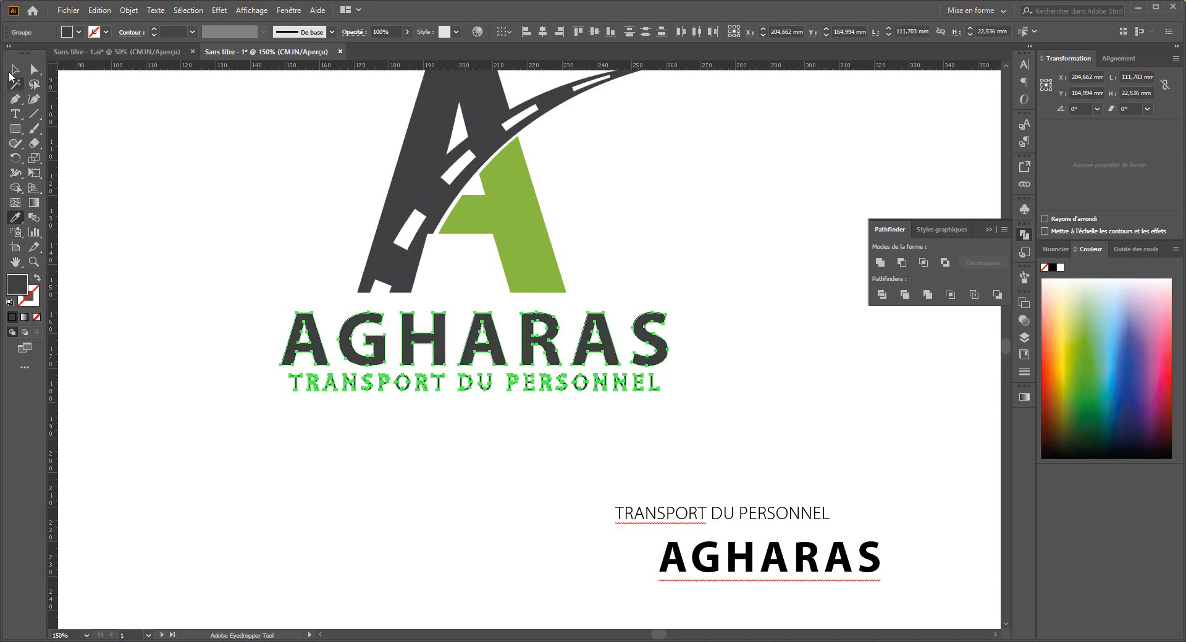
click(12, 72)
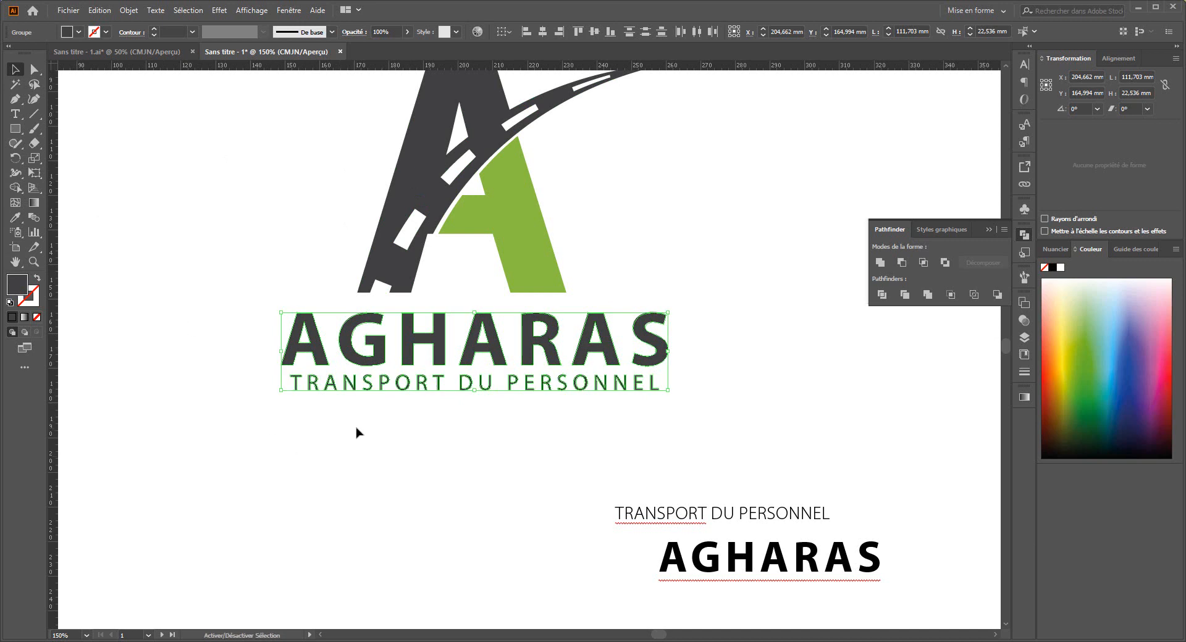
Recolour only the TRANSPORT DU PERSONNEL tagline with the green sampled from the A.
shift+click(403, 350)
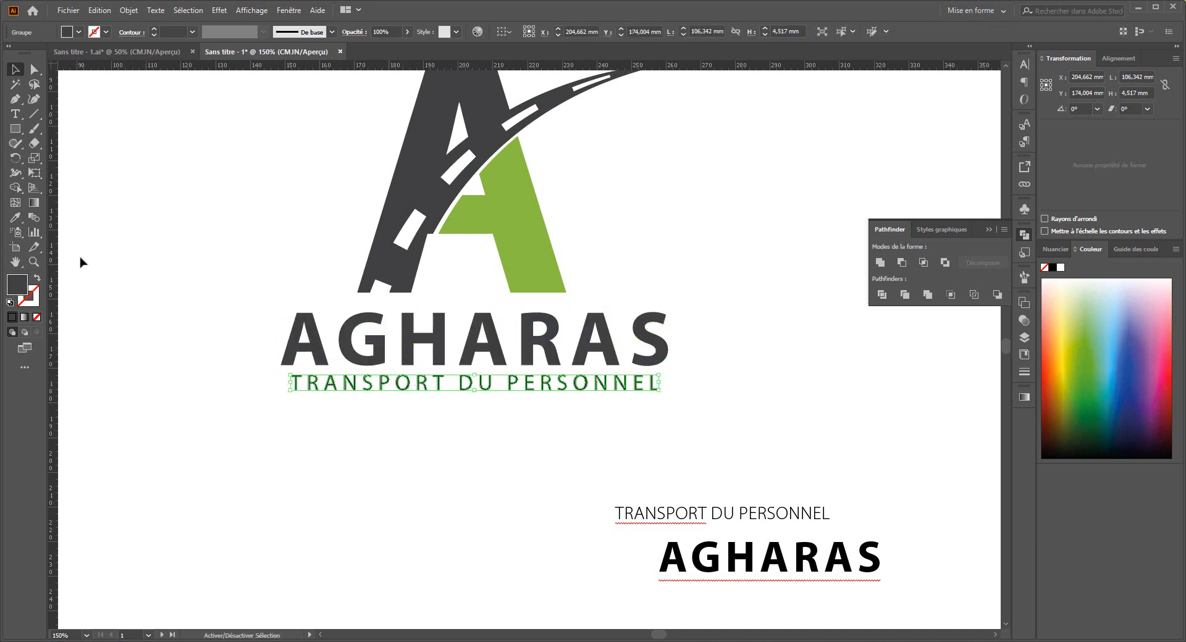
click(15, 218)
click(519, 259)
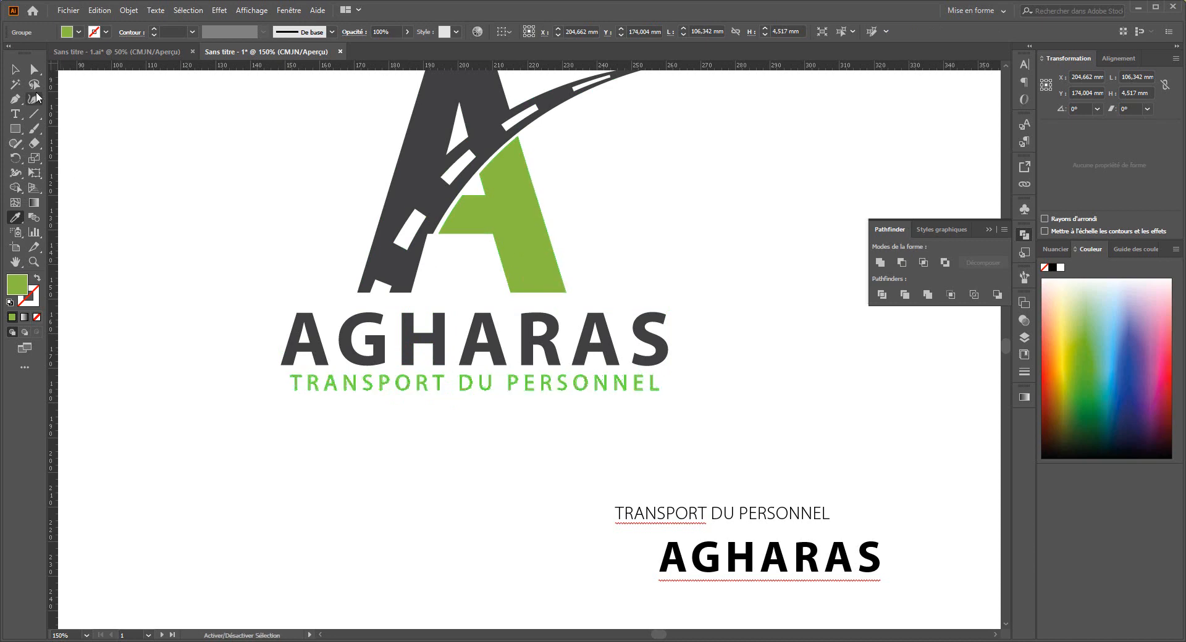
click(17, 69)
scroll(312, 451, down, 1)
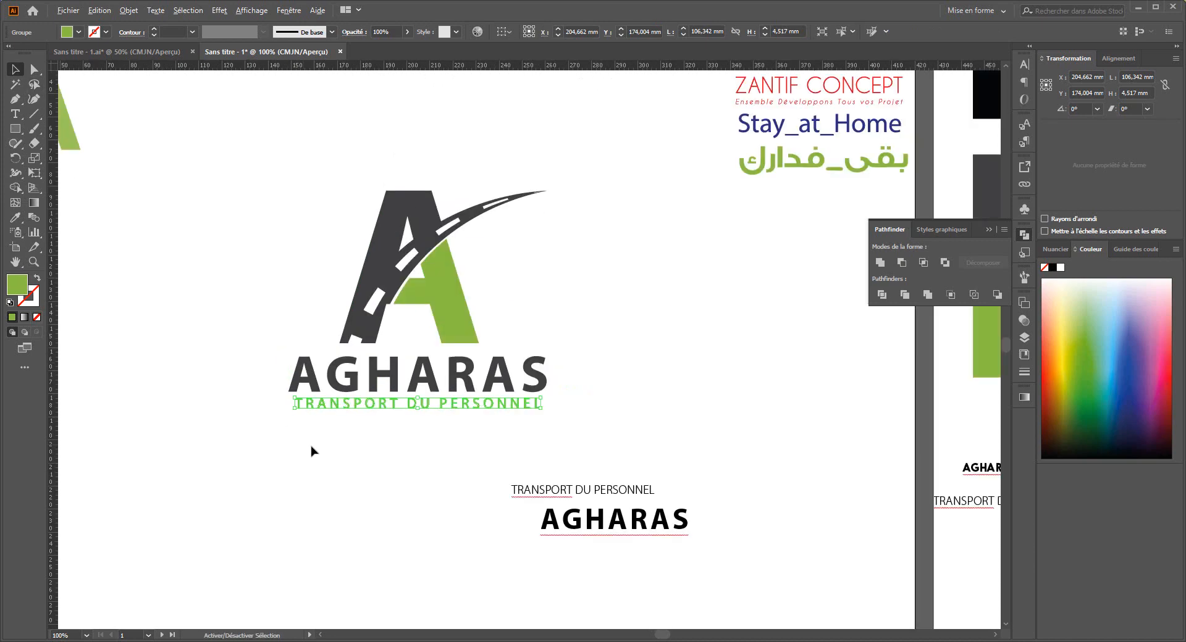